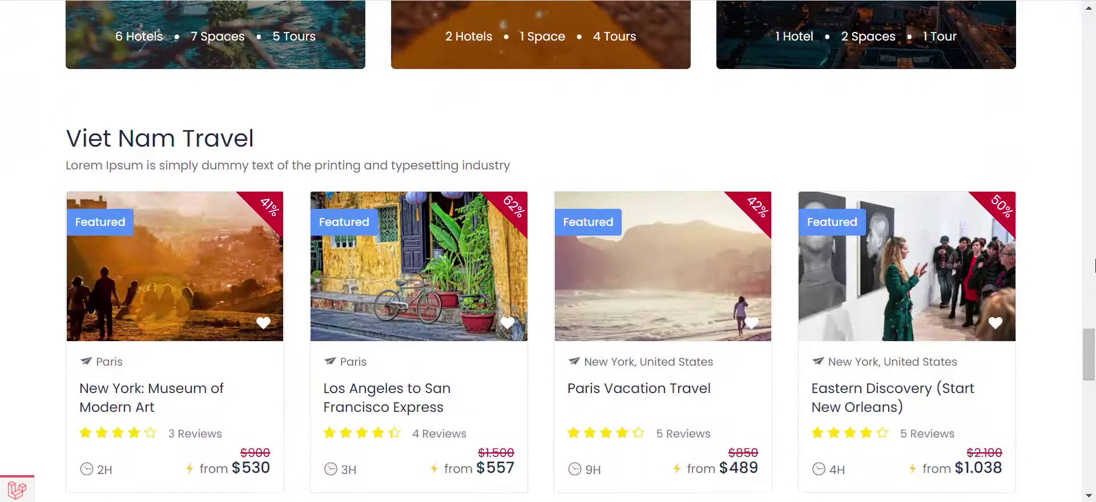
Look over the travel site's homepage and open the administration dashboard.
scroll(1095, 266, "down", 5)
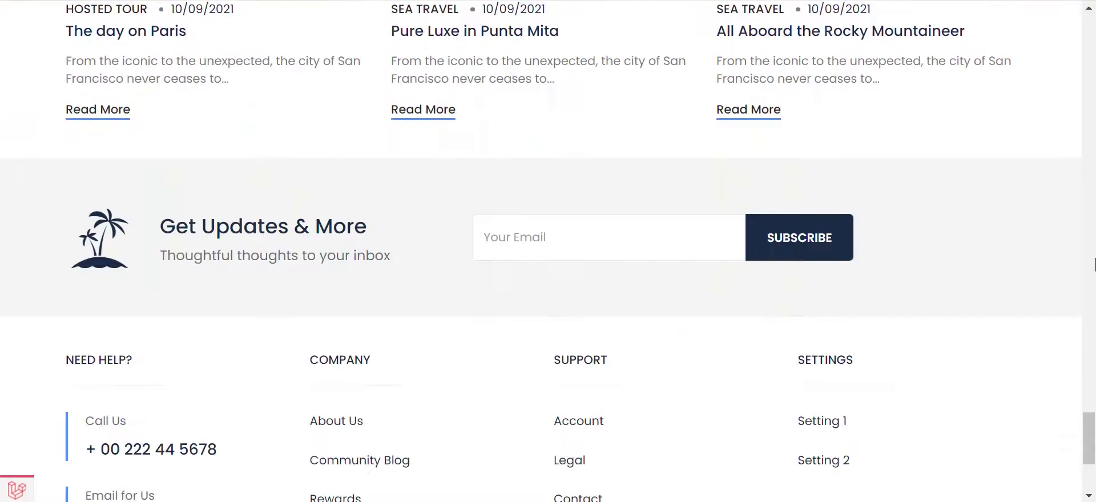
key("Home")
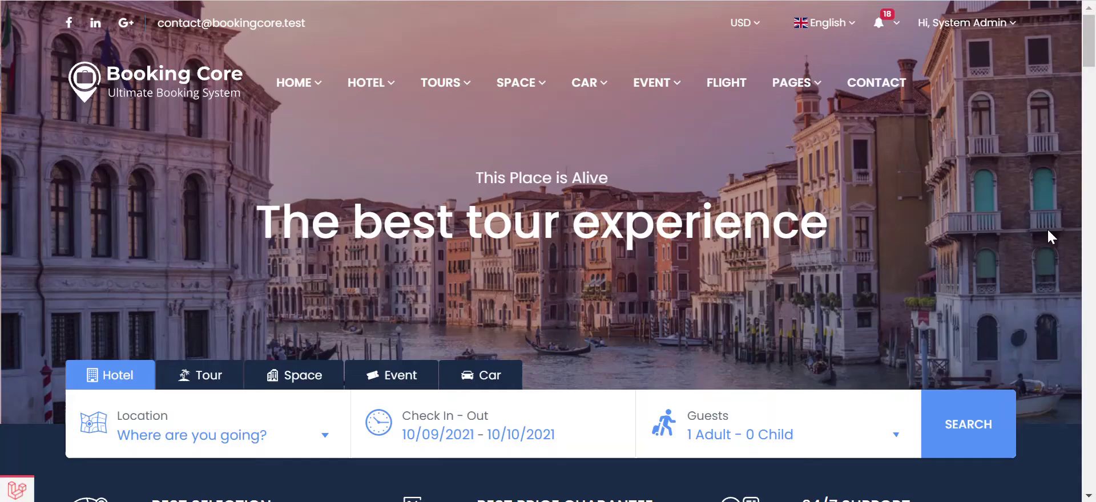
left_click(942, 26)
right_click(872, 217)
left_click(874, 228)
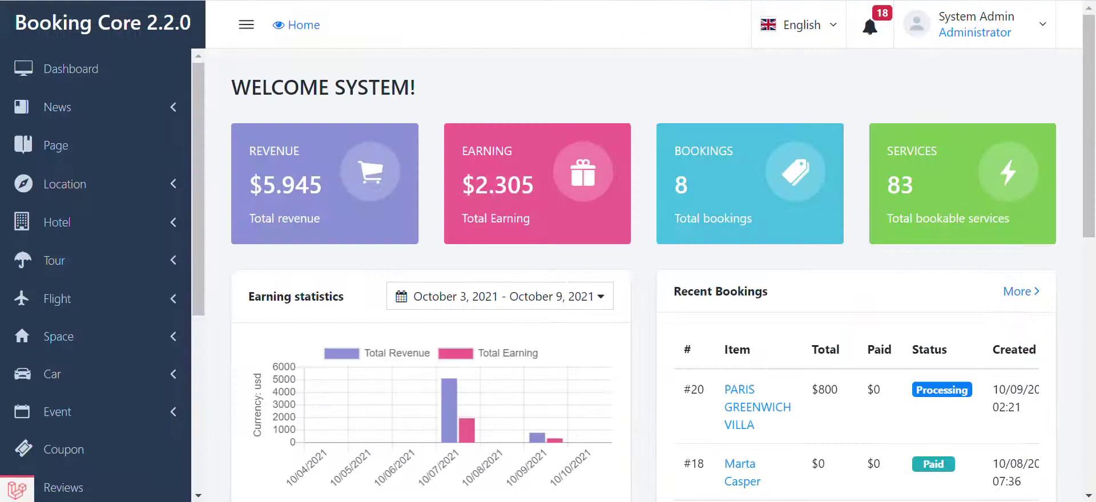
Open the template management list and look through the existing templates.
scroll(68, 445, "down", 5)
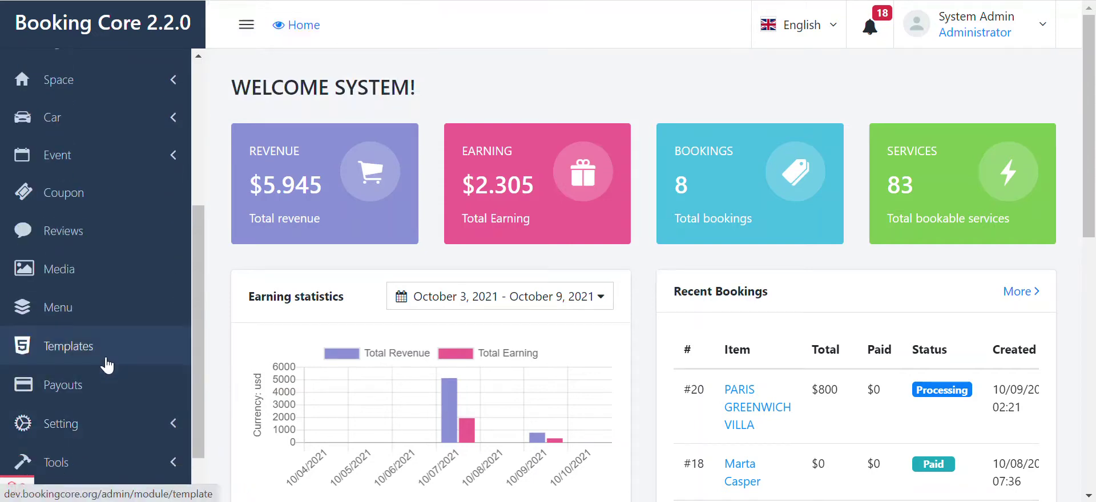
left_click(105, 355)
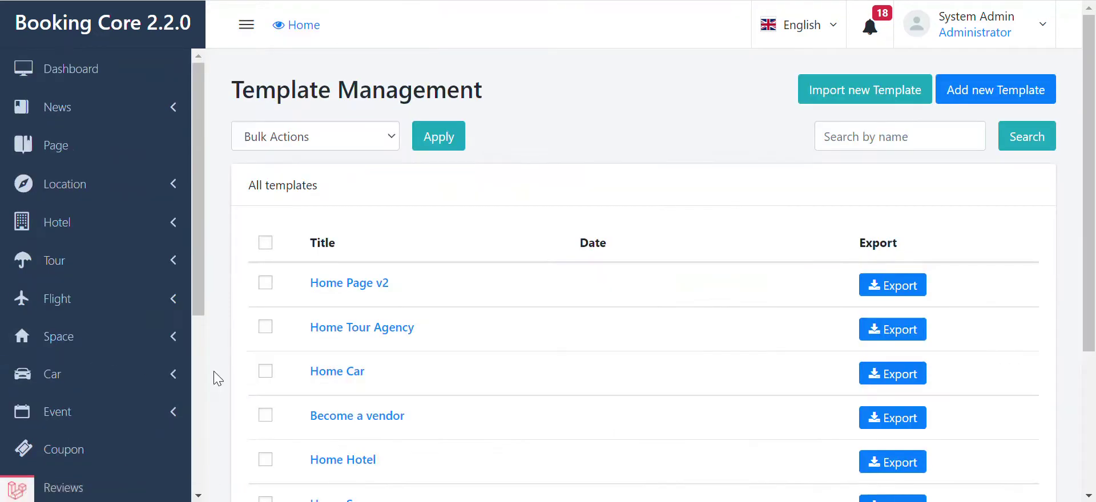
scroll(890, 269, "down", 2)
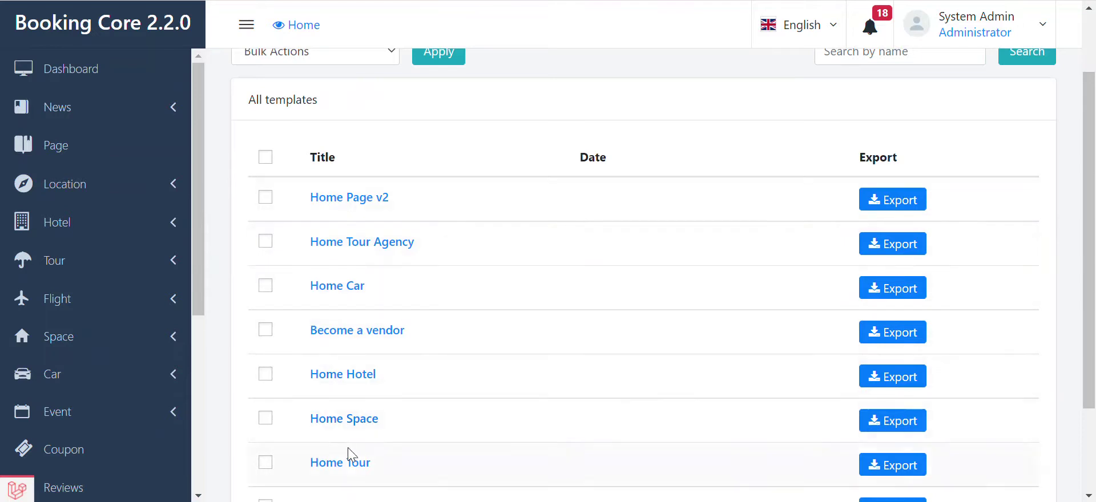
scroll(351, 452, "down", 2)
scroll(1073, 386, "up", 4)
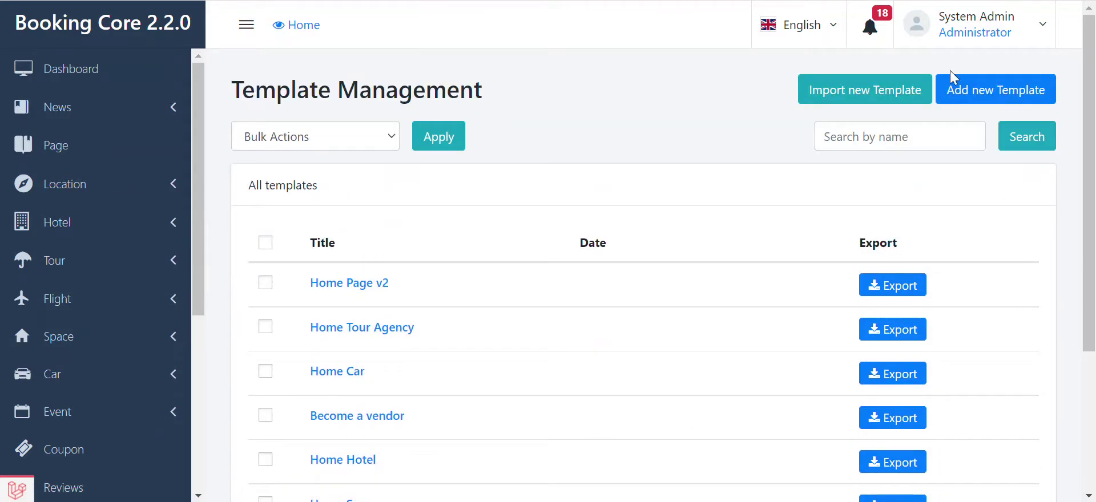
Create a template named "Add new template" and save it.
left_click(968, 98)
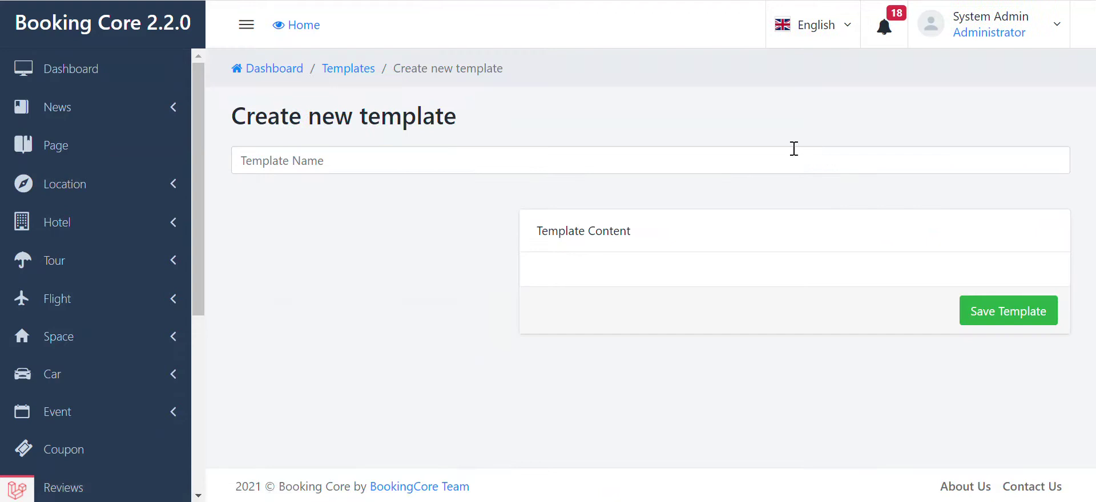
left_click(527, 164)
type("Ad")
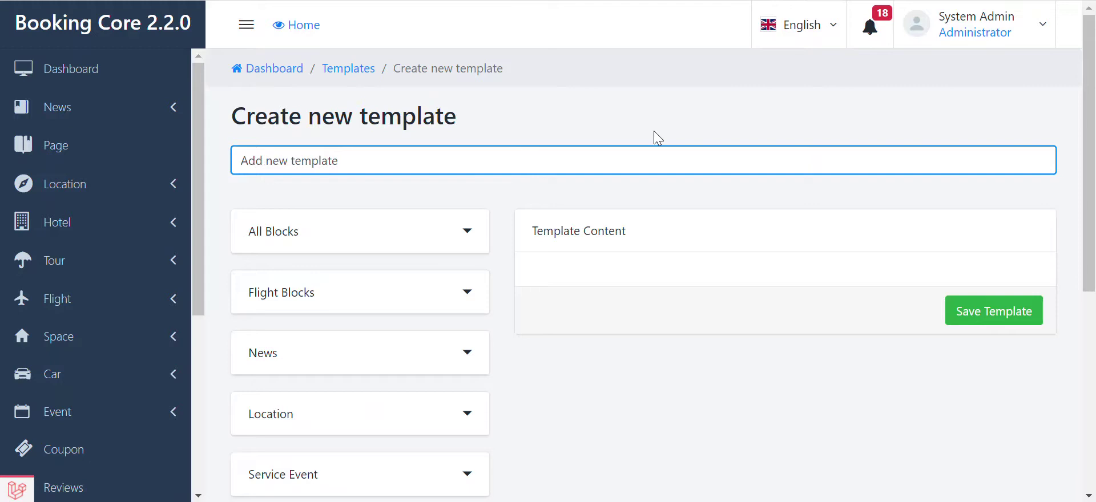
type("d new template")
left_click(987, 318)
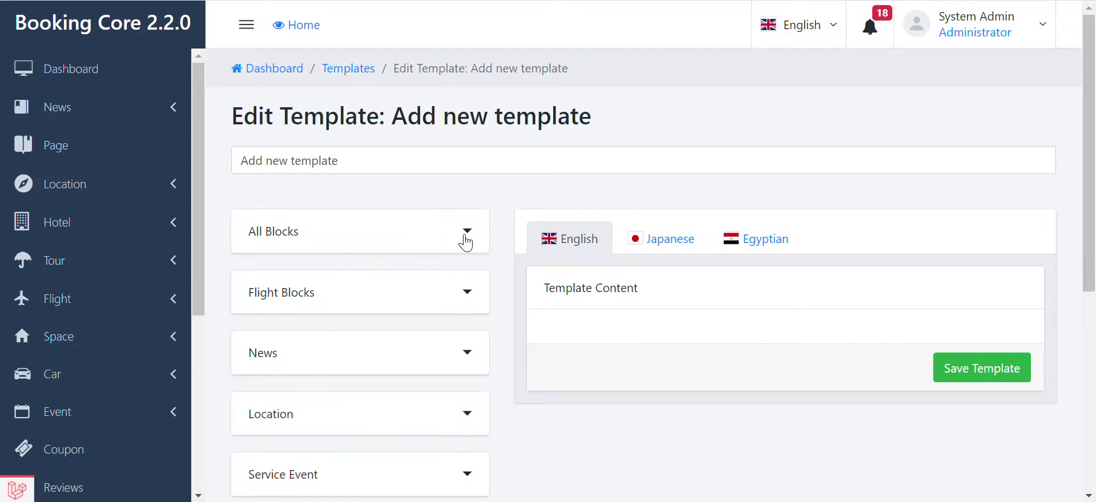
Add the Form Search All Service block to the template content.
scroll(624, 318, "down", 12)
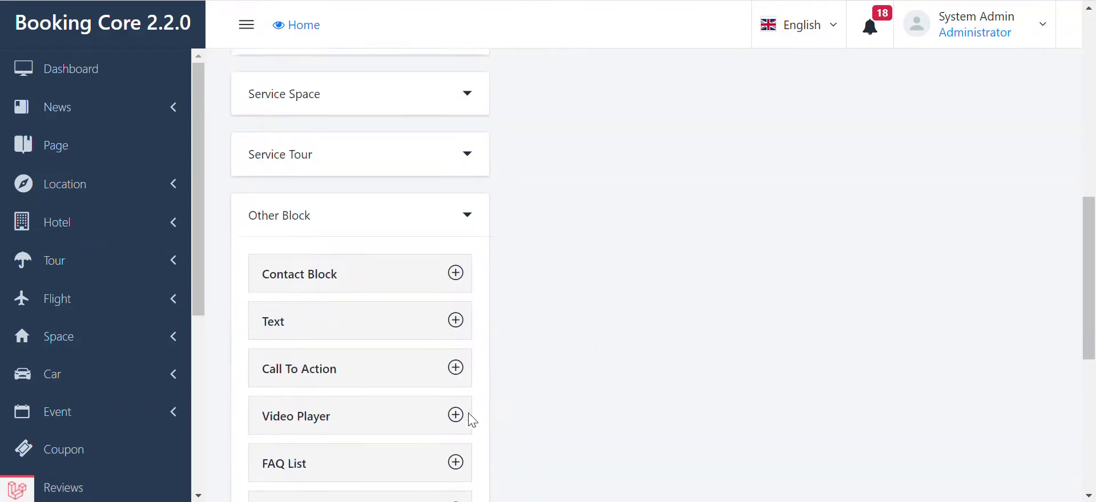
left_click(456, 468)
scroll(949, 320, "up", 8)
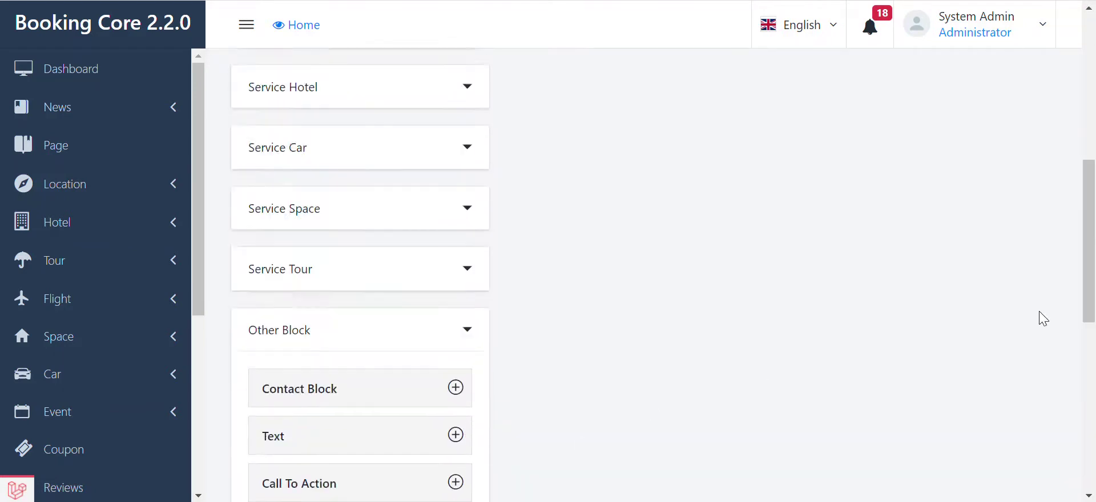
scroll(1043, 246, "up", 4)
In the Form Search All Service block's settings, enable the Car, Event, Flight, Hotel, Space and Tour service types.
left_click(1001, 331)
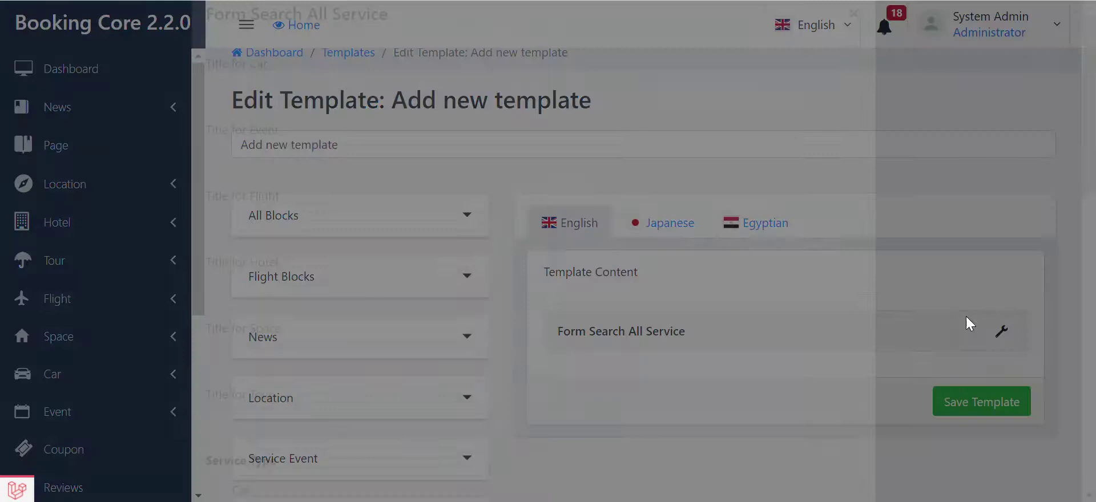
scroll(628, 186, "down", 6)
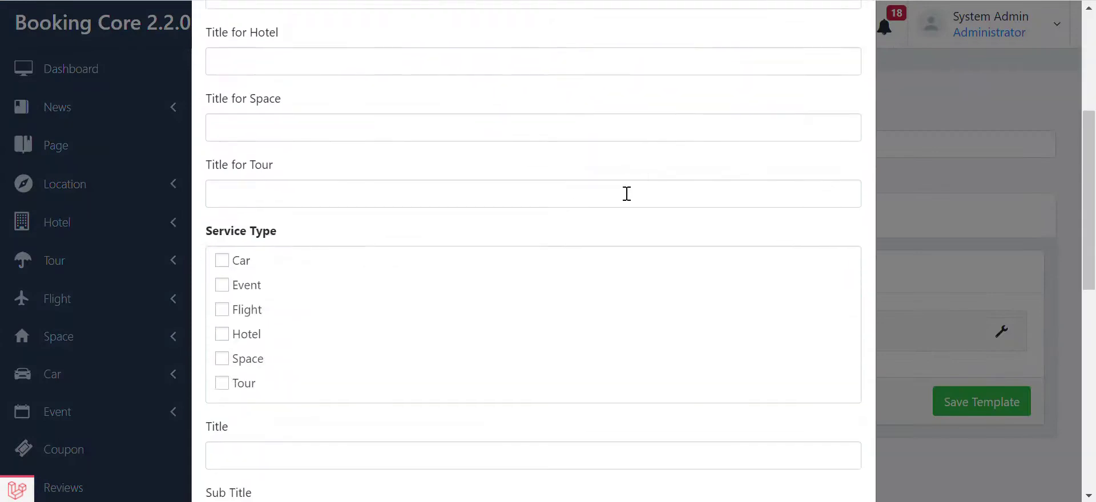
scroll(255, 229, "down", 2)
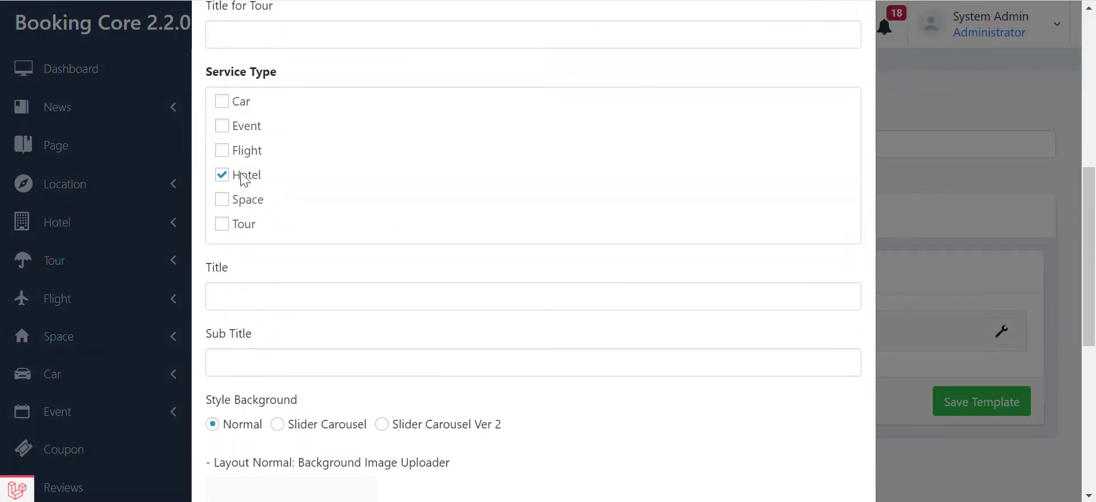
left_click(235, 102)
left_click(248, 222)
left_click(242, 129)
left_click(244, 153)
Set the block's title to "Hi there!" and its subtitle to "Where would you like to go?!!".
left_click(298, 296)
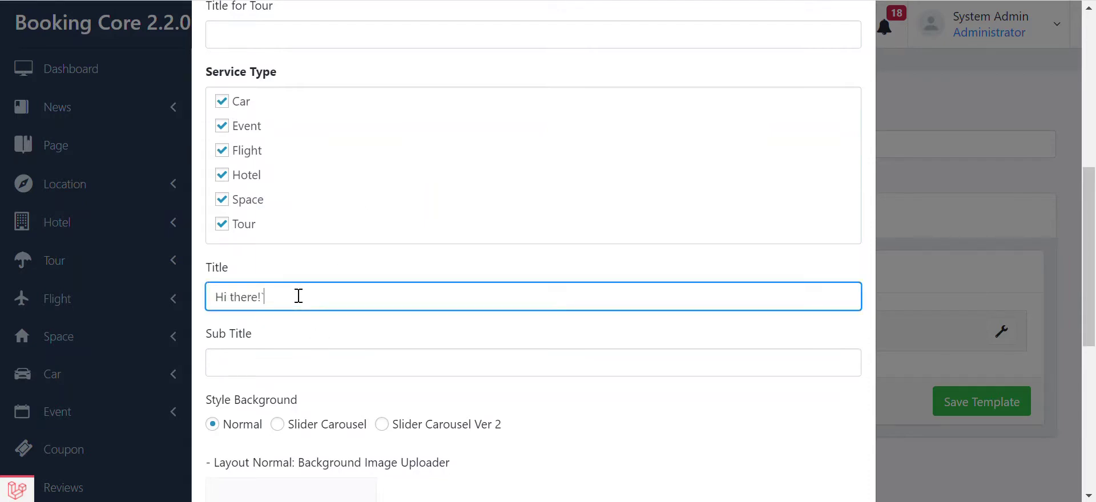
key("Tab")
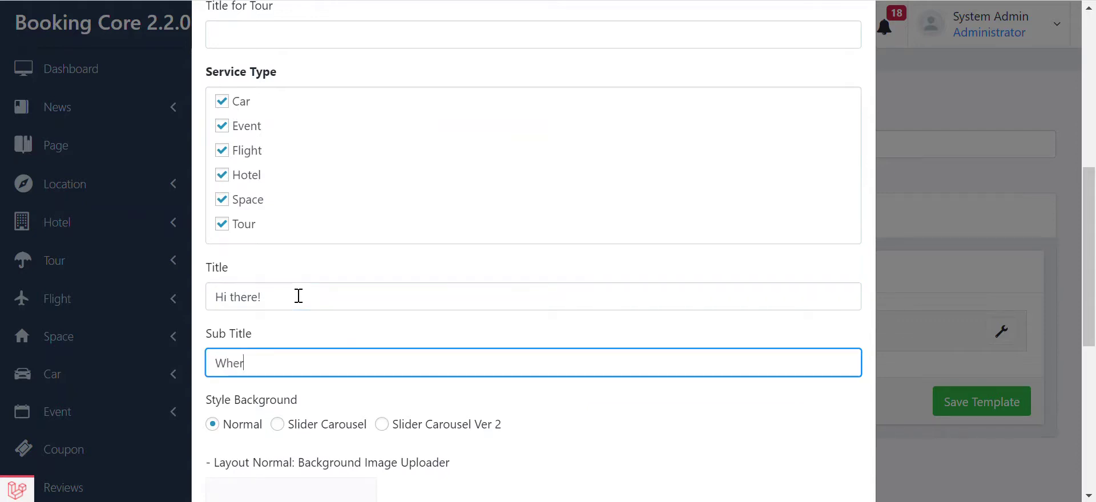
type("Where u")
key("BackSpace")
type("would you like to go")
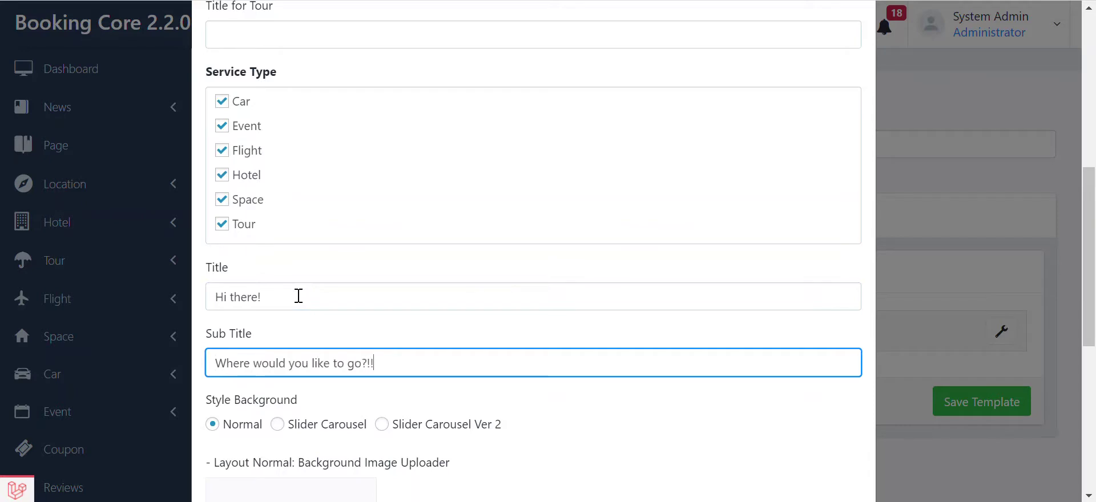
type("?!!")
left_click(605, 459)
With the Normal background style, search the media library for "banner" and use banner-search as the block's background image.
scroll(423, 358, "down", 3)
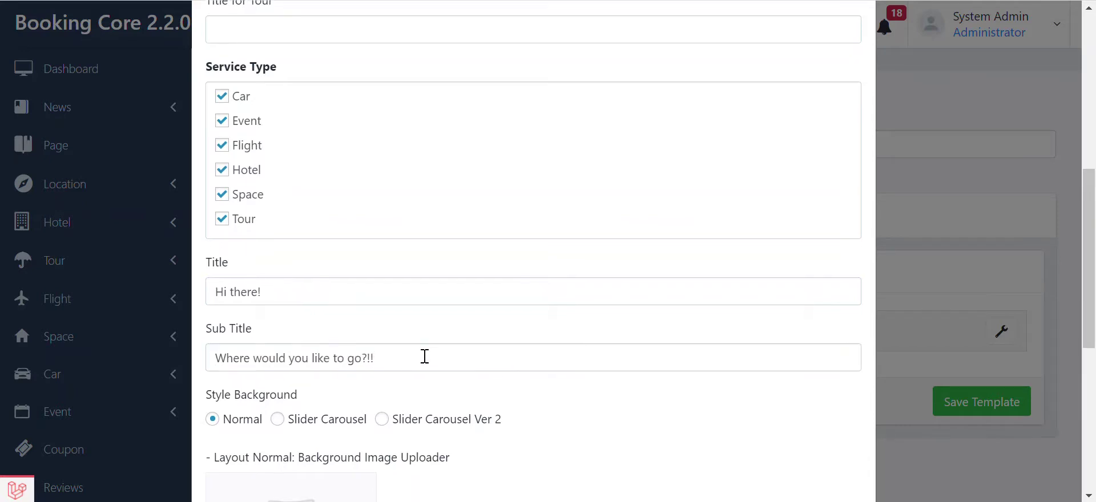
double_click(239, 257)
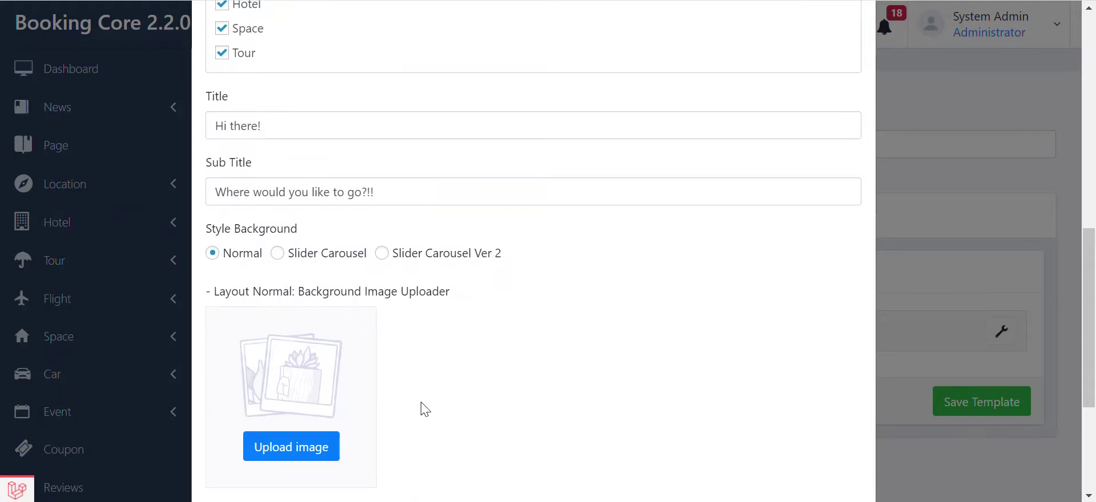
left_click(294, 447)
left_click(165, 50)
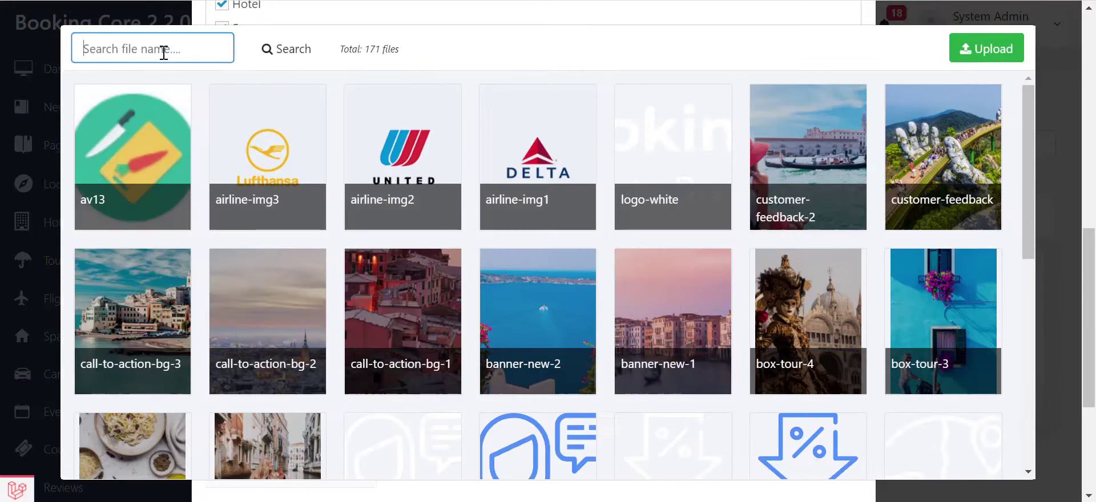
type("banner")
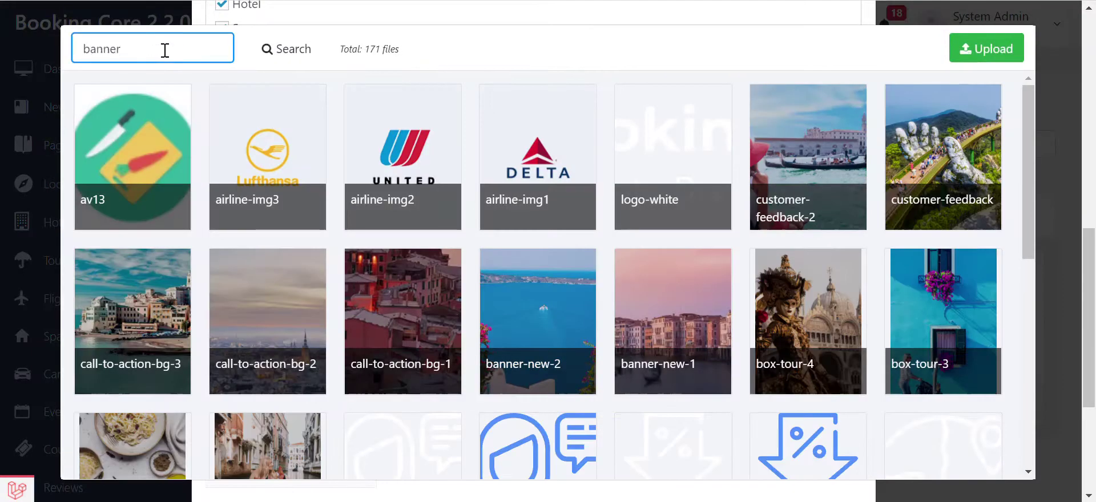
key("Return")
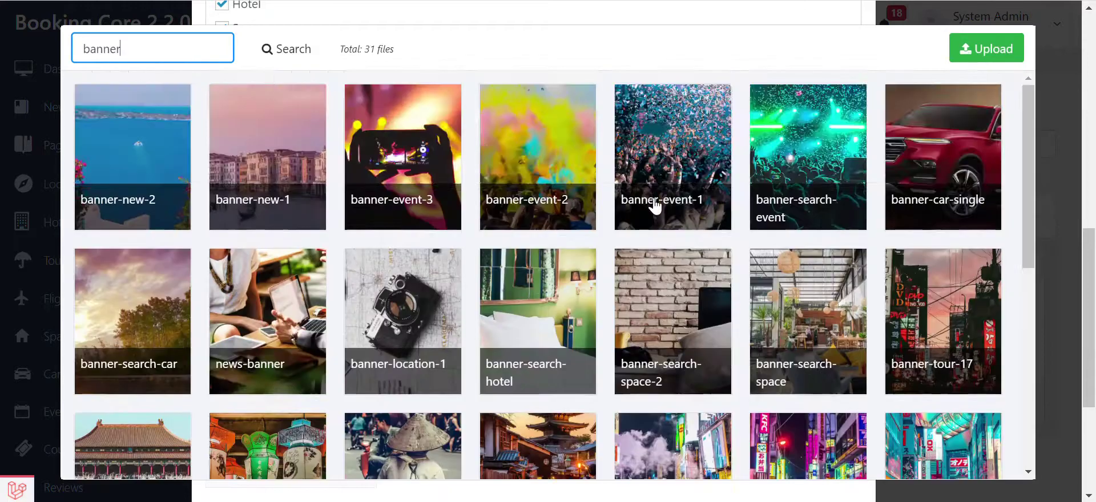
scroll(734, 262, "down", 3)
scroll(735, 262, "down", 5)
left_click(379, 372)
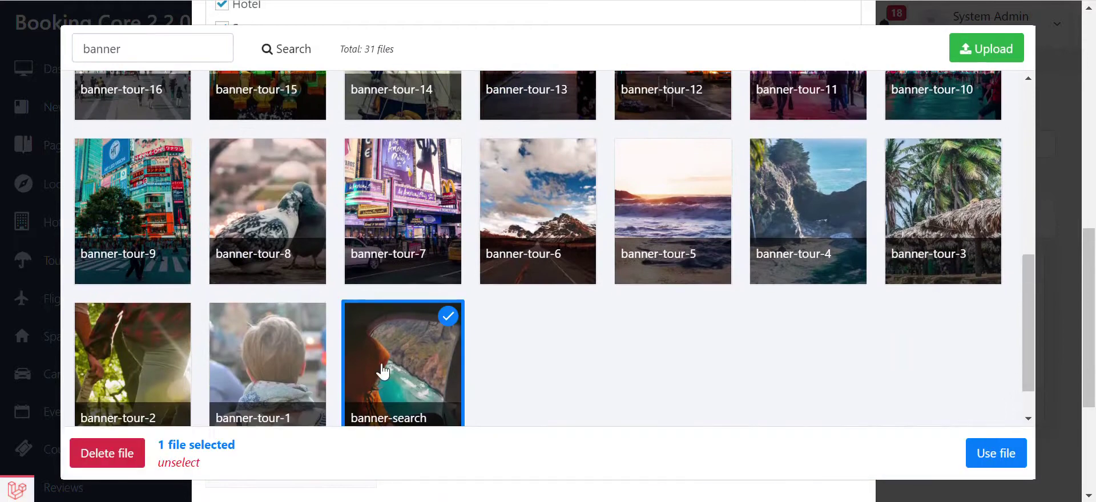
left_click(1005, 453)
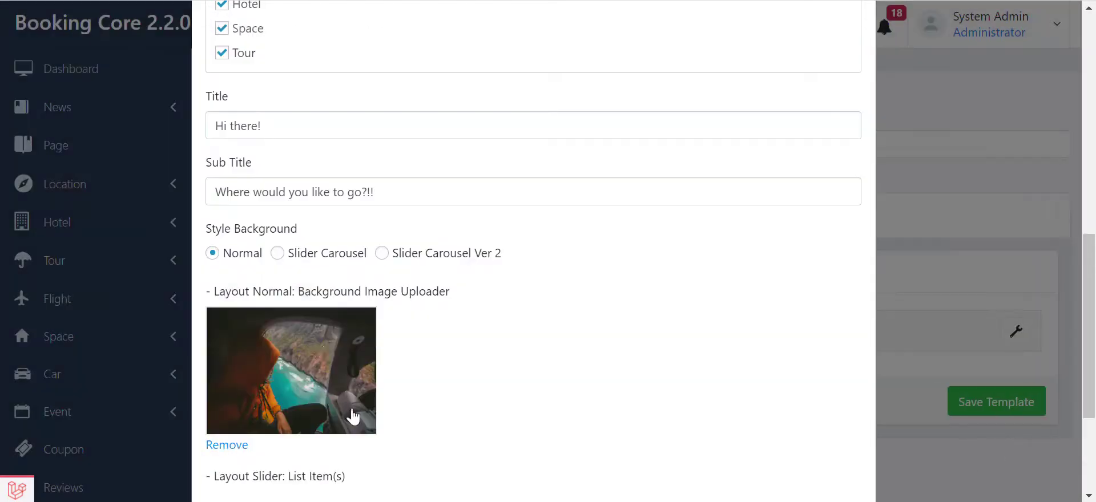
Save the search block's settings and save the template.
scroll(324, 352, "down", 2)
scroll(323, 353, "up", 3)
scroll(324, 352, "down", 3)
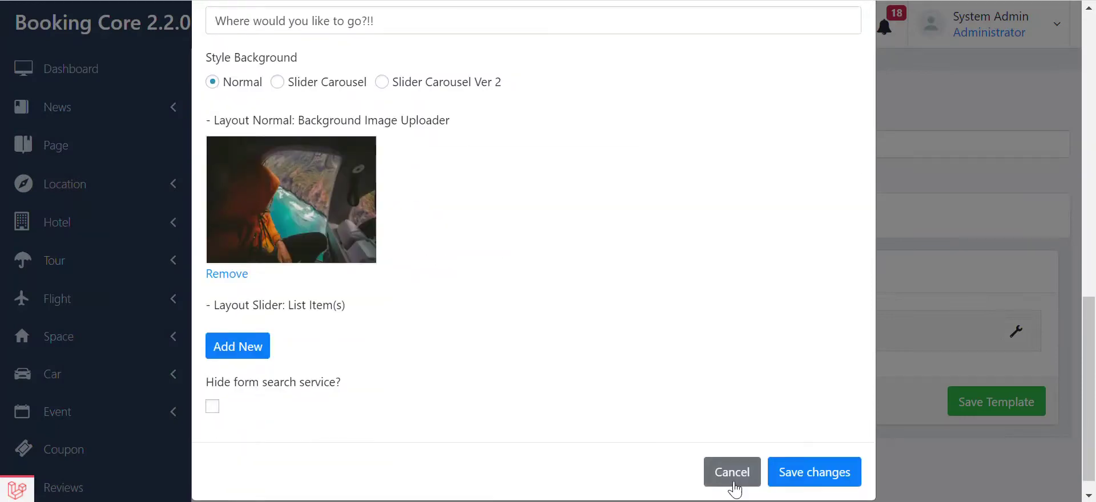
left_click(835, 479)
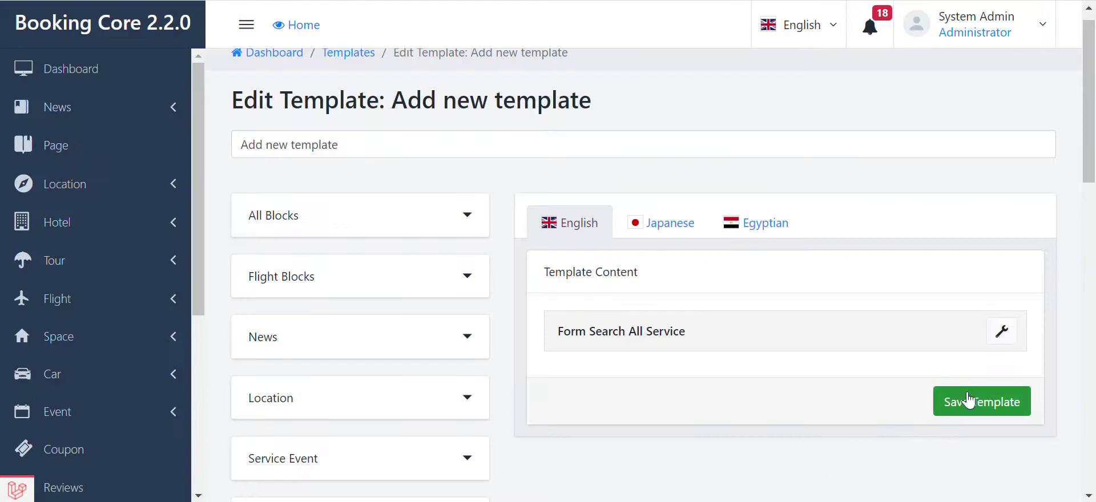
left_click(987, 403)
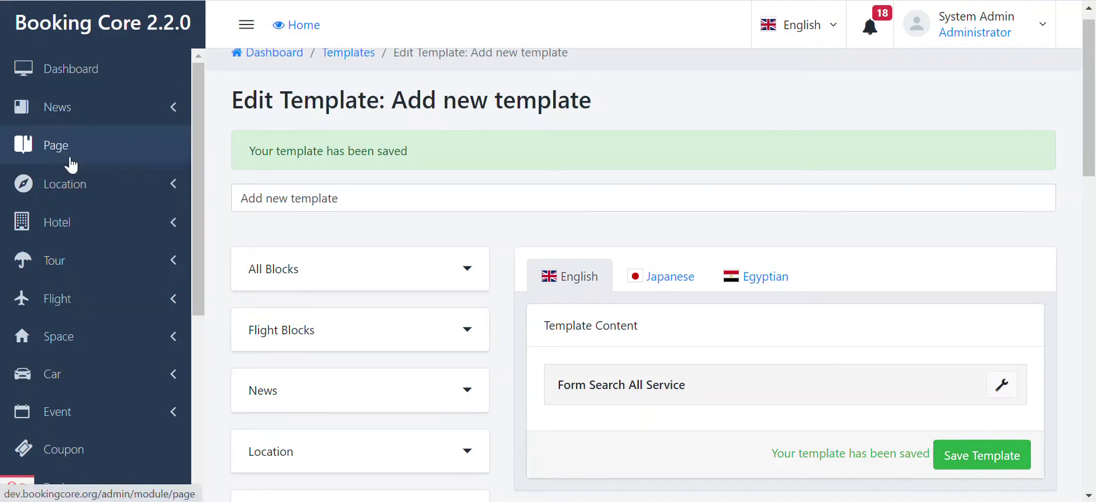
Start a new page in page management and title it "Homepage demo".
left_click(54, 146)
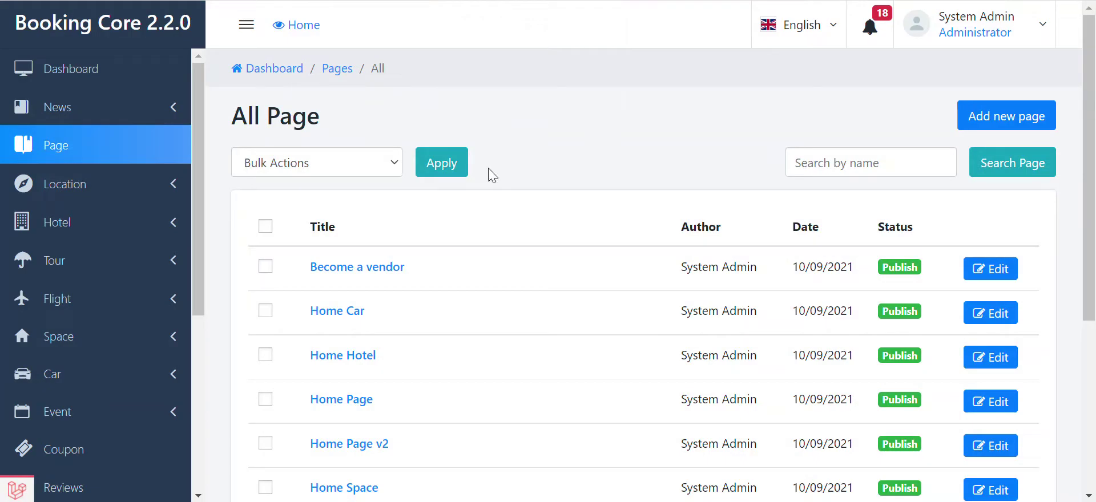
left_click(1018, 122)
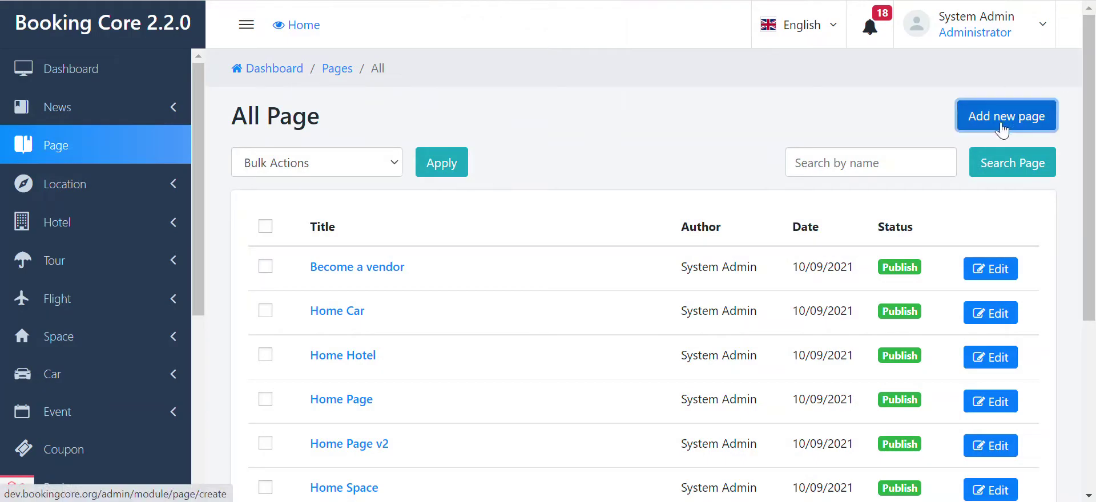
left_click(411, 236)
type("Homepage demo")
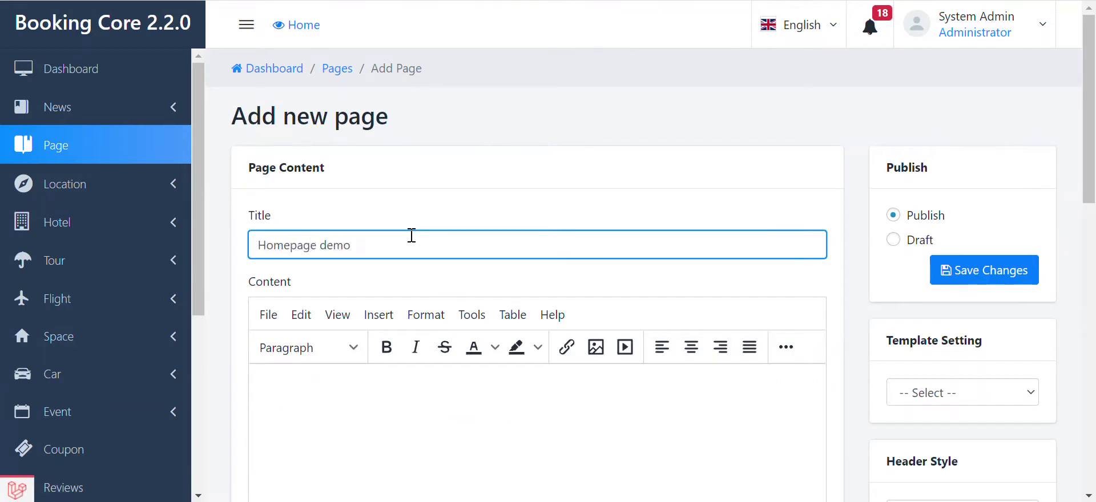
Assign the "Add new template" template to the page and save it with Publish status.
left_click(928, 393)
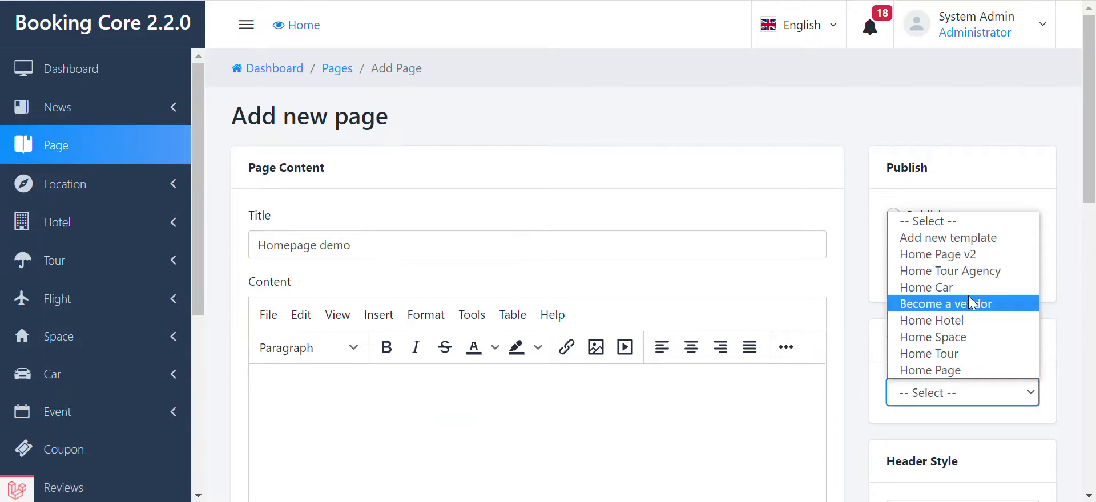
left_click(996, 241)
left_click(952, 274)
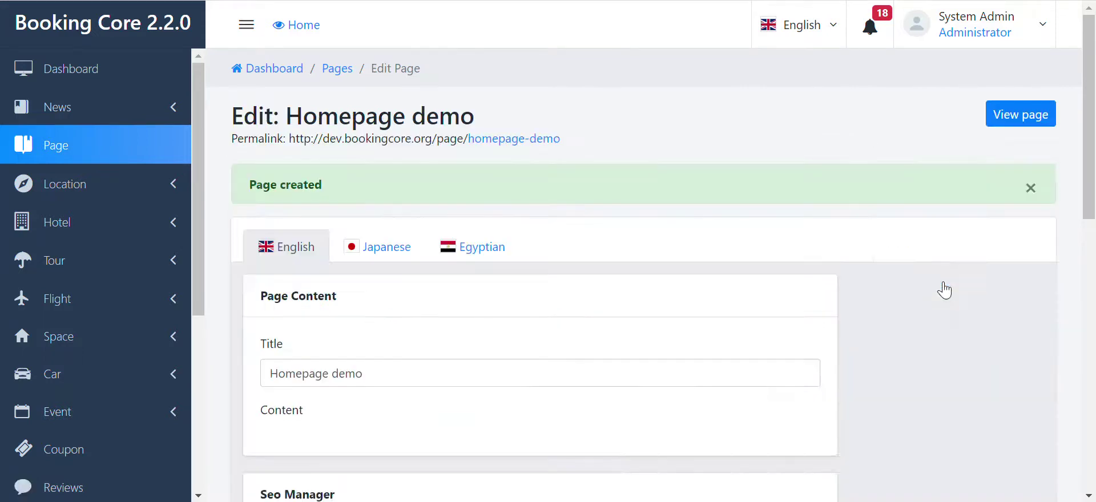
View the Homepage demo page on the site and examine its banner title and subtitle.
left_click(1005, 117)
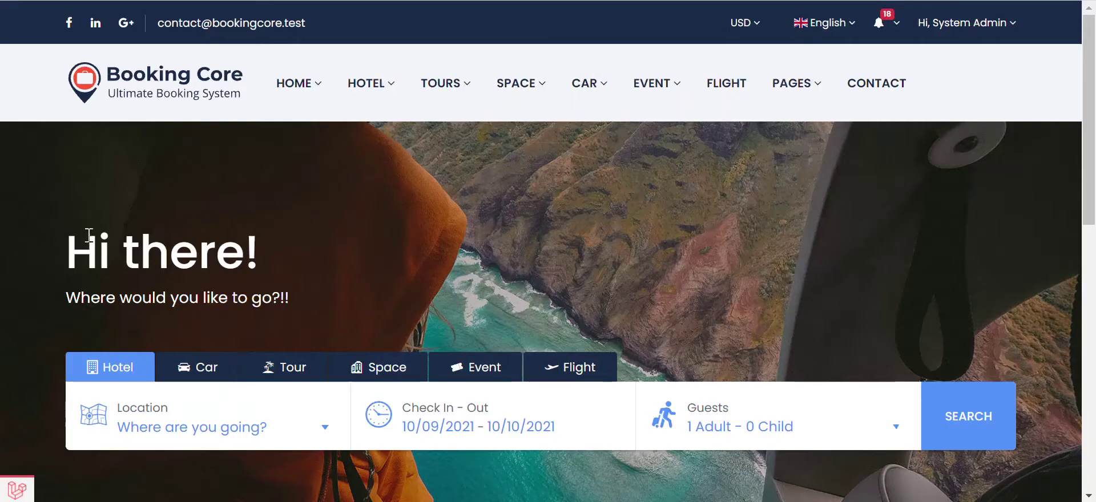
triple_click(105, 240)
left_click(346, 279)
left_click_drag(78, 292, 282, 326)
left_click(371, 311)
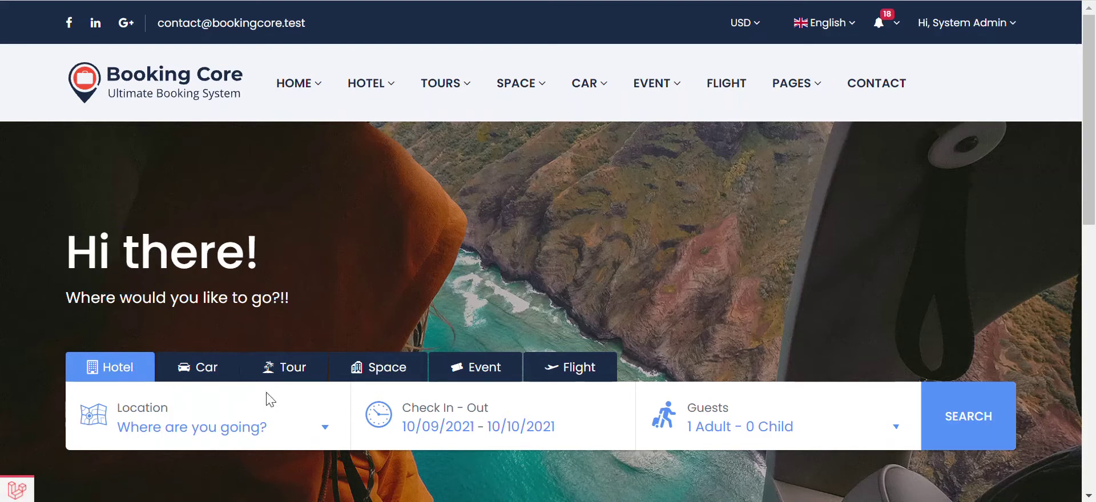
Switch the banner's search form through the Tour, Space, Event and Flight services to check each one.
left_click(286, 369)
left_click(359, 372)
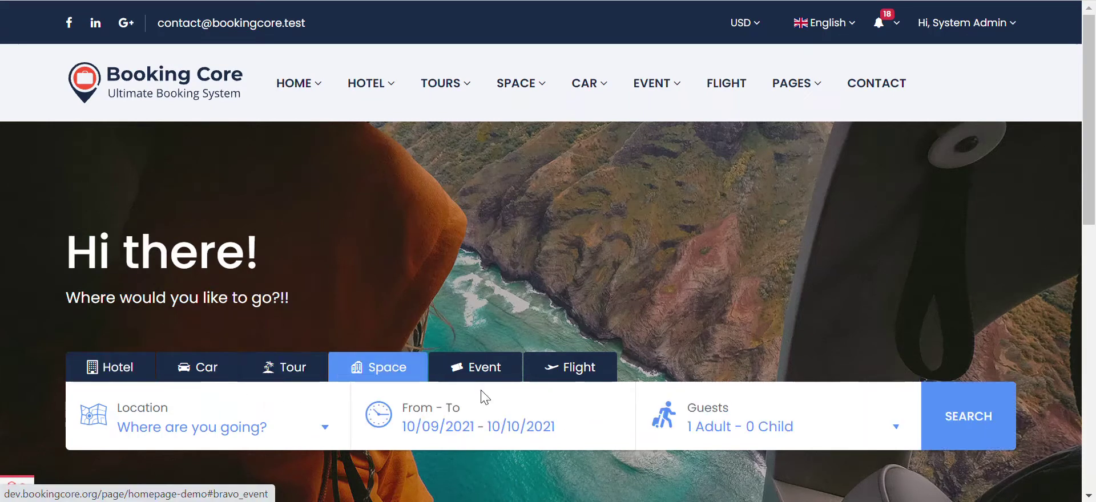
left_click(495, 370)
left_click(571, 368)
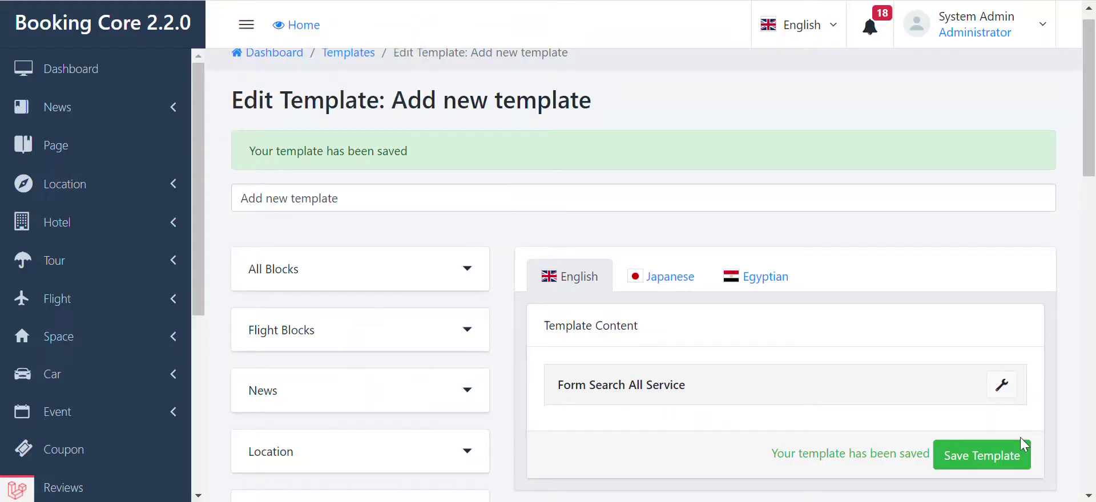
In the Form Search All Service block's settings, set the background style to Slider Carousel and add a slider list item.
left_click(1002, 386)
scroll(634, 291, "down", 10)
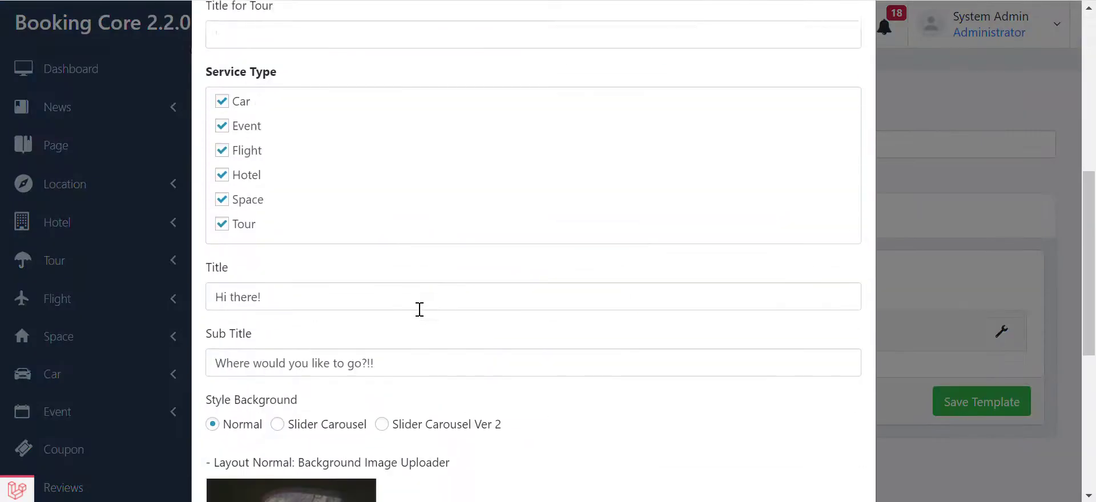
scroll(278, 217, "down", 2)
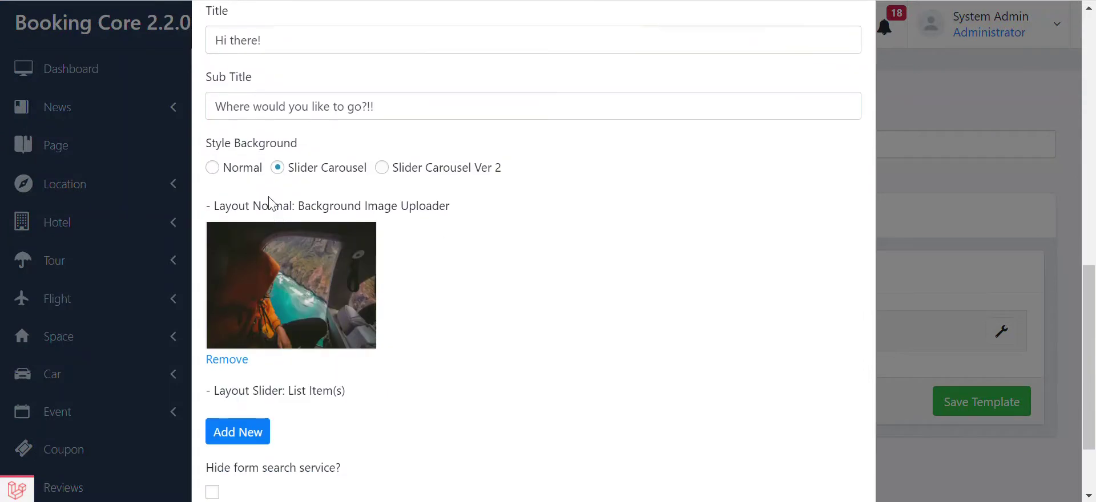
triple_click(301, 169)
left_click(306, 170)
left_click(252, 432)
scroll(266, 409, "down", 3)
left_click_drag(224, 252, 340, 252)
left_click(388, 233)
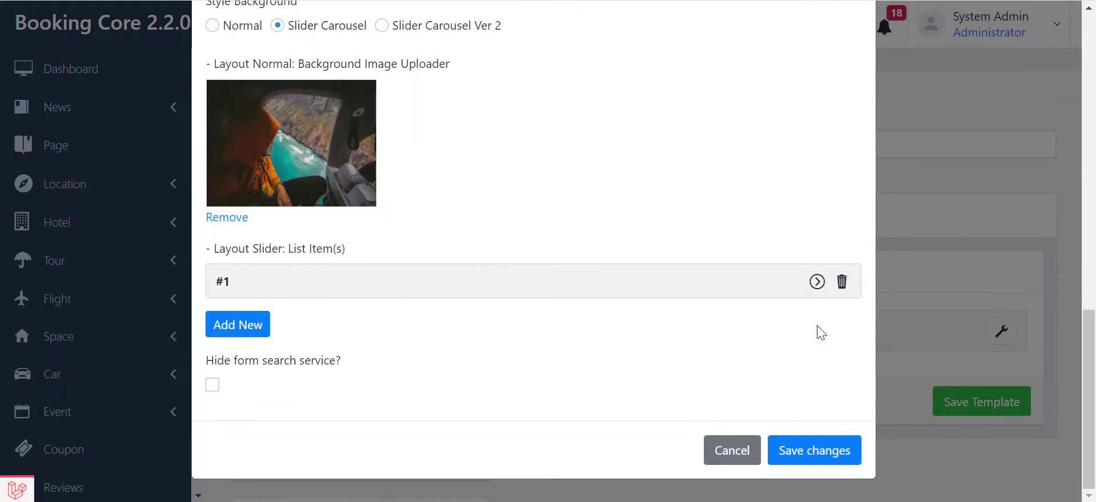
Title the first slider item "Hi there!!" and set its description to "Where would you like to go?!".
left_click(817, 283)
left_click(374, 343)
scroll(361, 328, "down", 2)
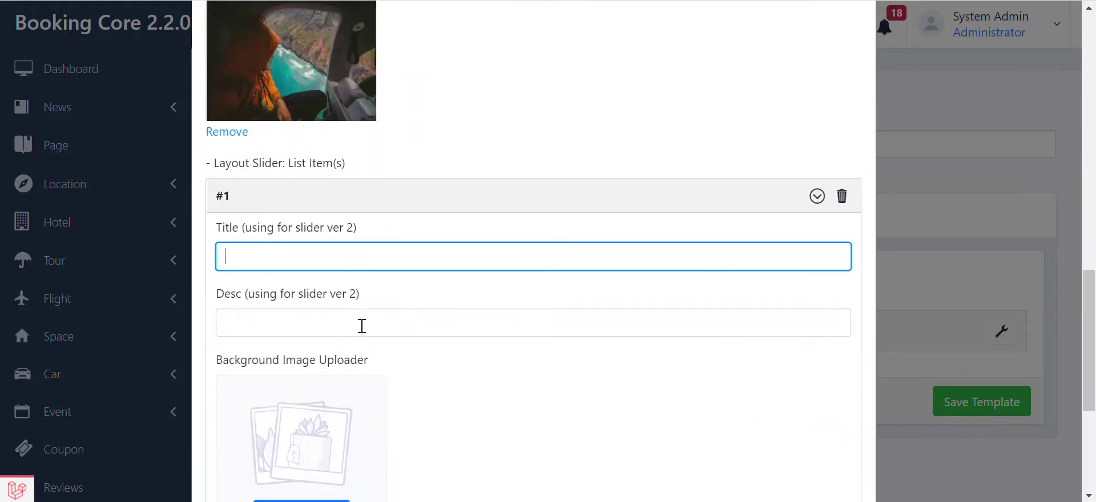
type("Hi thẻ")
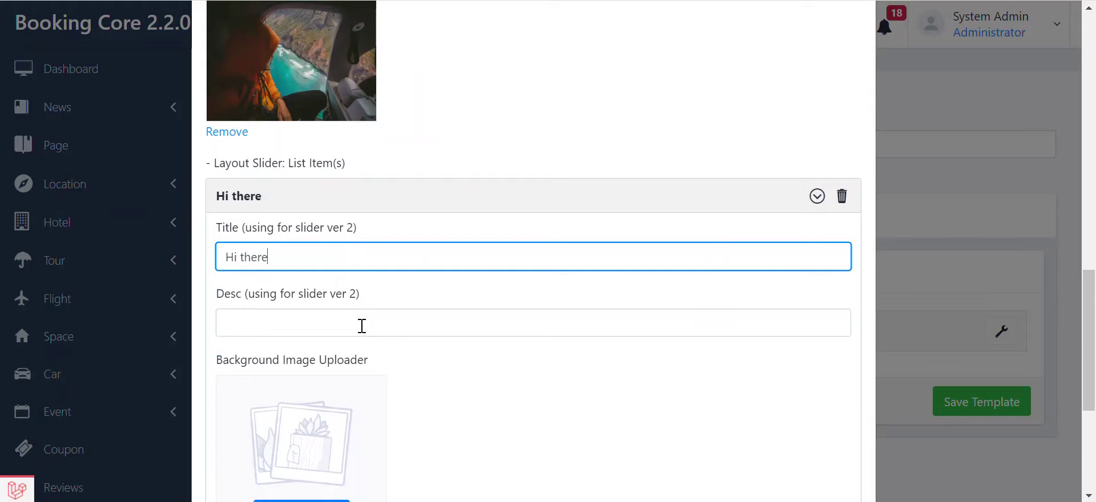
left_click(362, 326)
left_click(331, 261)
type("!!")
left_click(337, 328)
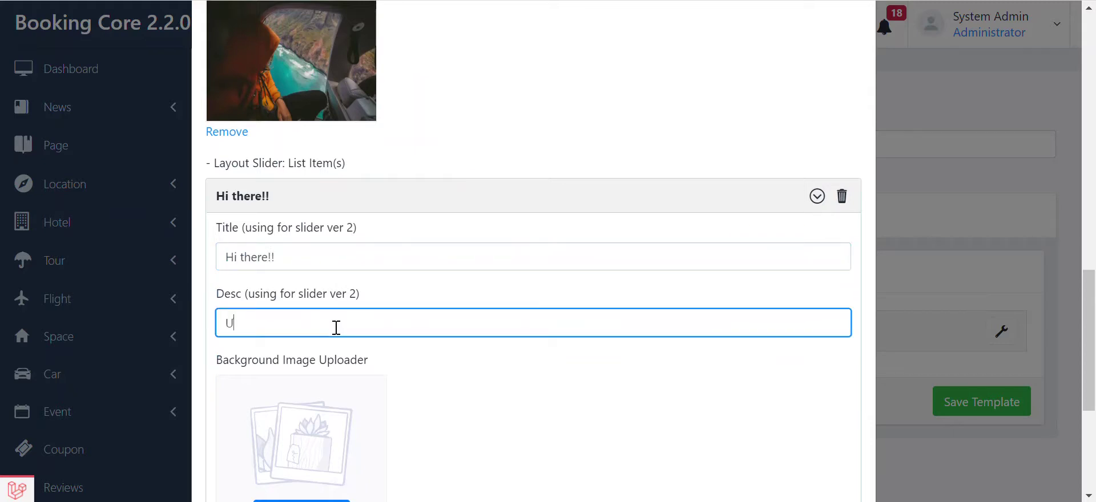
type("Where would you like to go?")
Use the banner-new-1 image from the media library as the first slider item's background.
scroll(336, 328, "down", 2)
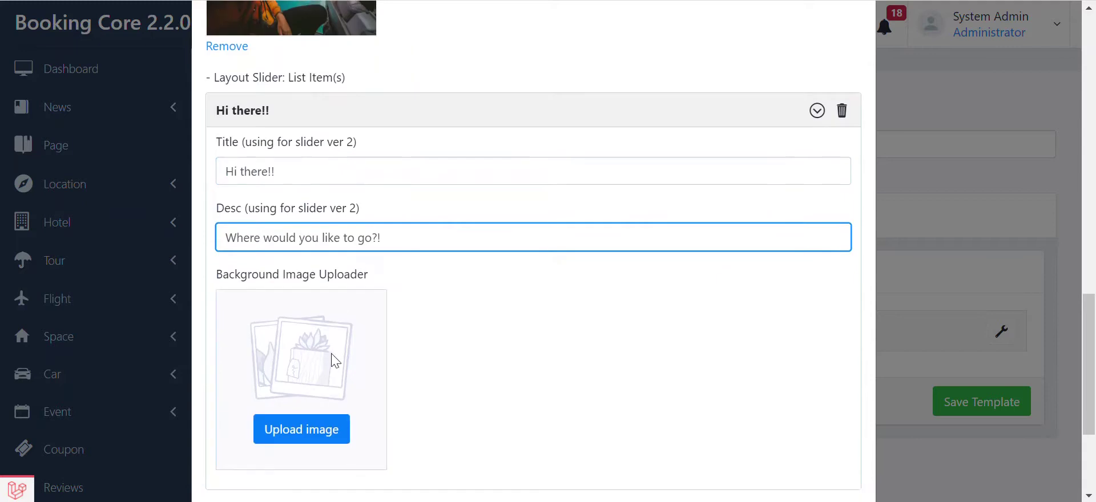
left_click(333, 428)
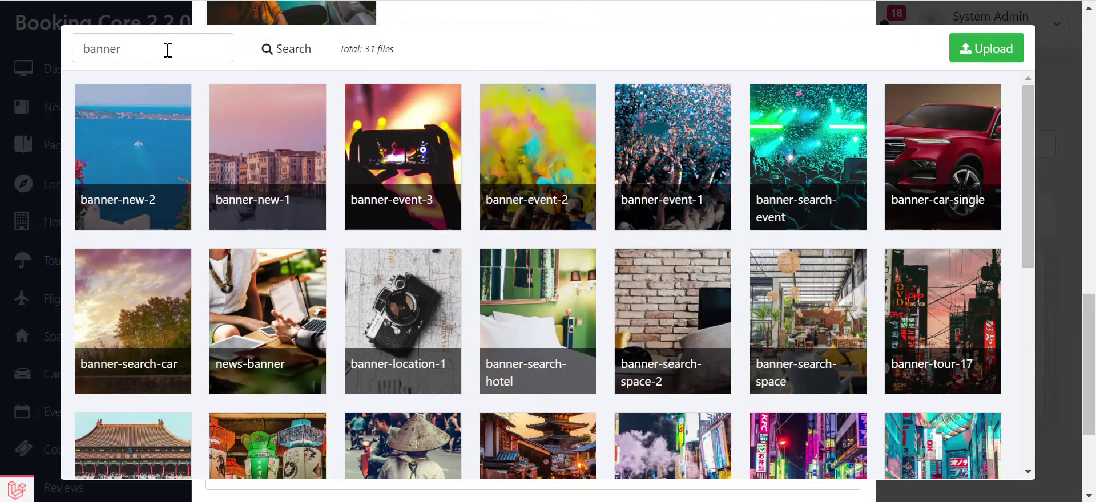
left_click(281, 155)
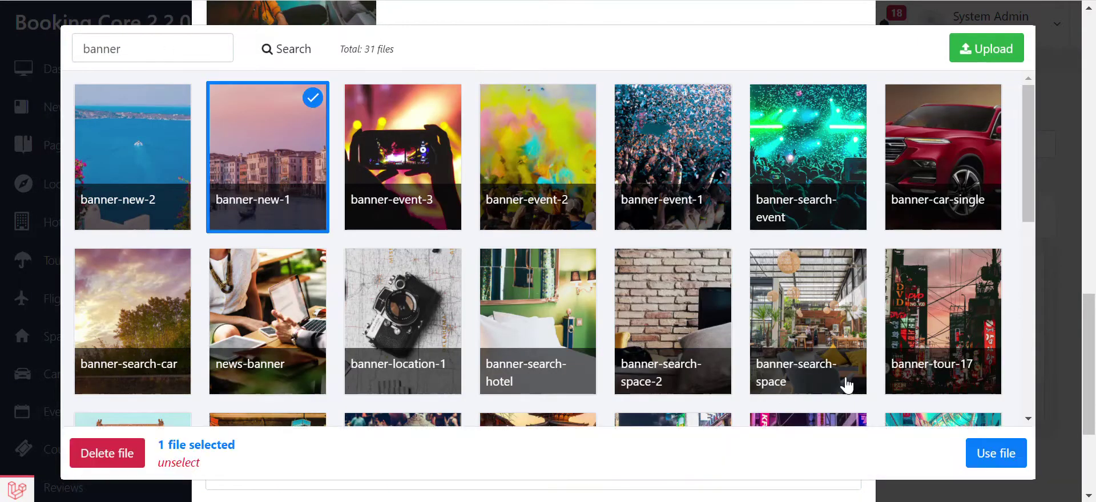
left_click(997, 454)
Add a second slider item and use the banner-new-2 image as its background.
scroll(269, 320, "down", 2)
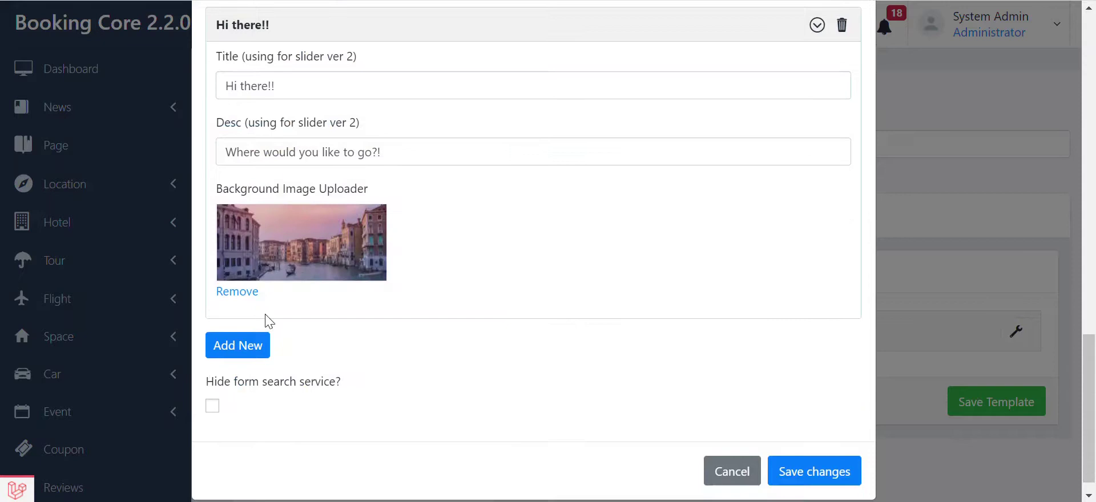
left_click(251, 347)
left_click(818, 346)
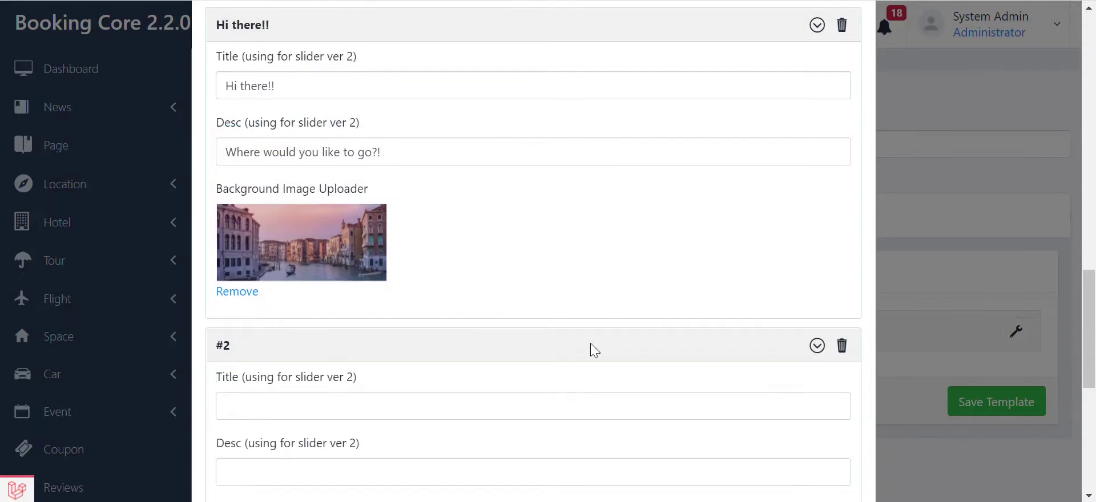
scroll(358, 323, "down", 5)
left_click(296, 329)
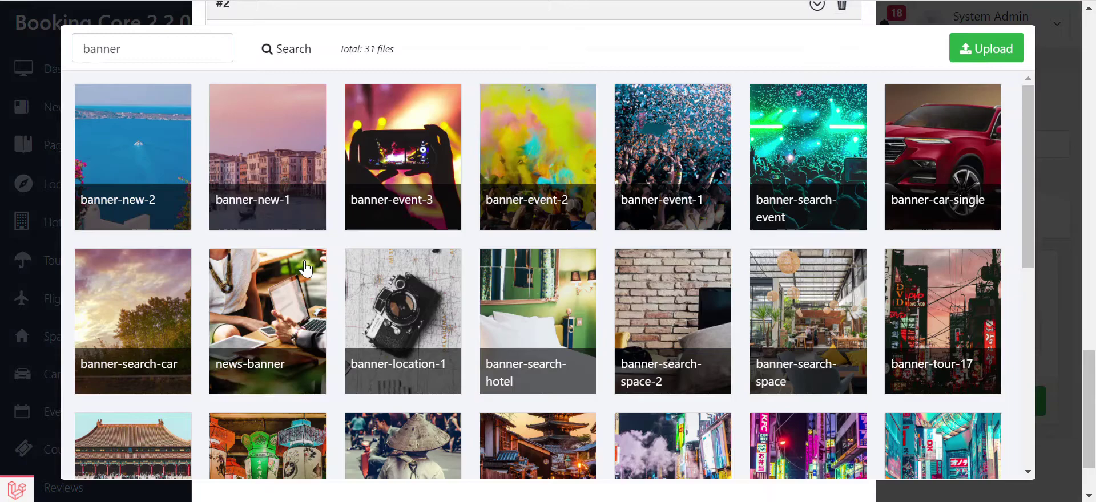
left_click(112, 131)
left_click(994, 453)
Save the search block's changes and the template, and reload the Homepage demo page to view the banner slider.
left_click(797, 457)
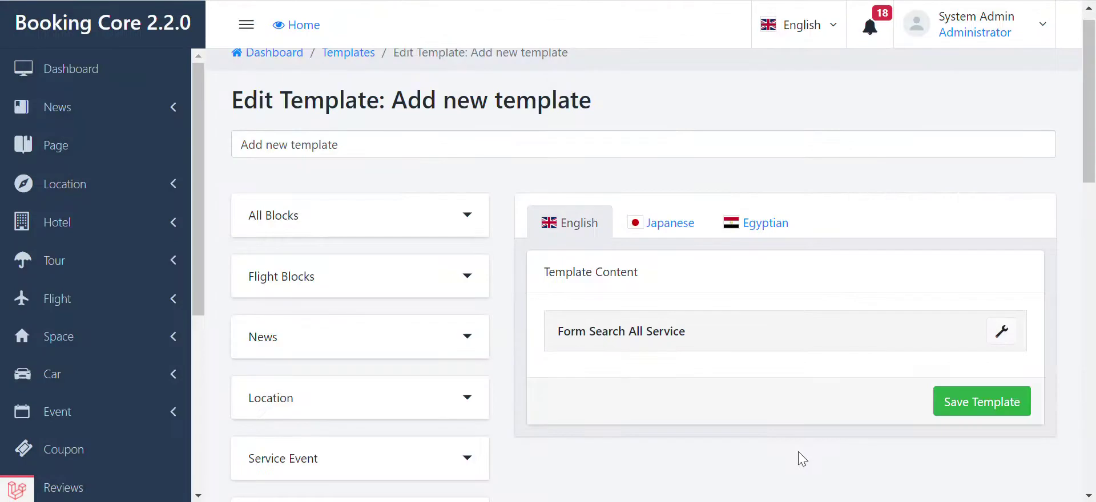
left_click(972, 407)
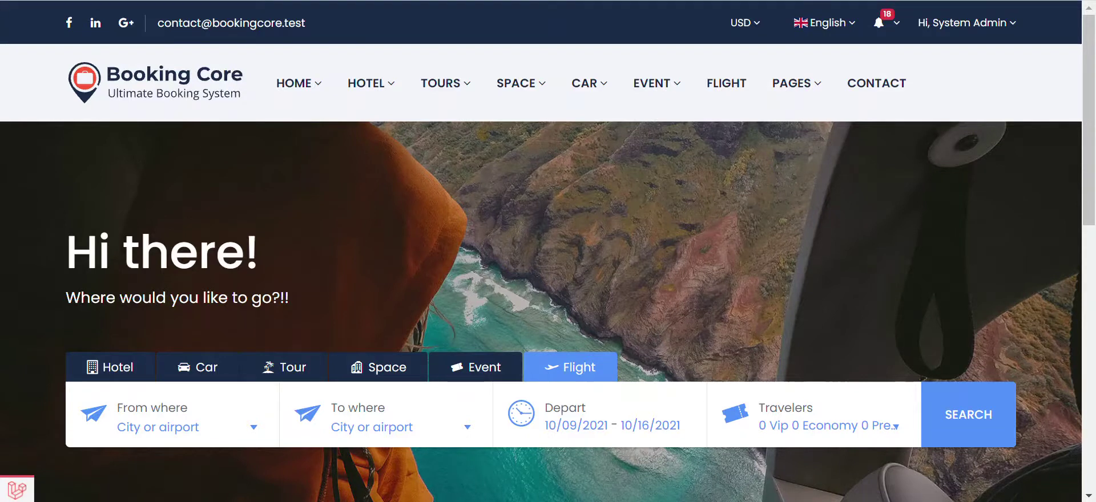
key("F5")
mouse_move(615, 187)
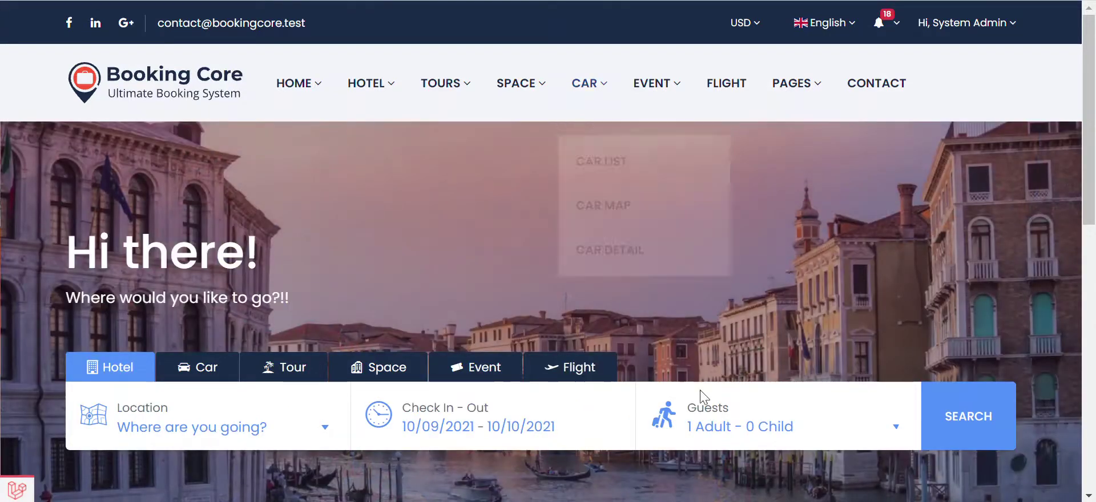
scroll(969, 327, "down", 3)
scroll(969, 327, "up", 3)
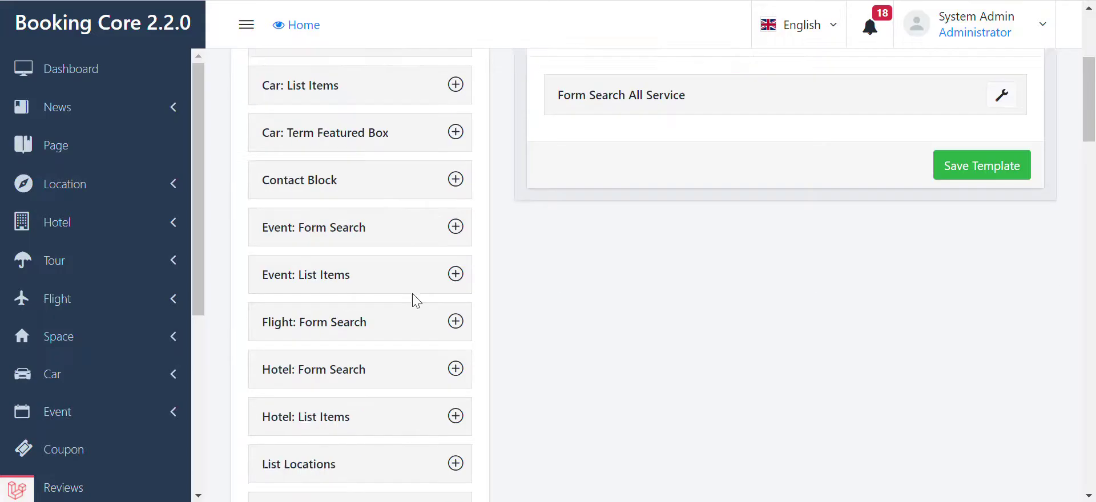
Add an Offer Block to the template from the list of all blocks.
scroll(411, 298, "down", 6)
scroll(420, 473, "down", 3)
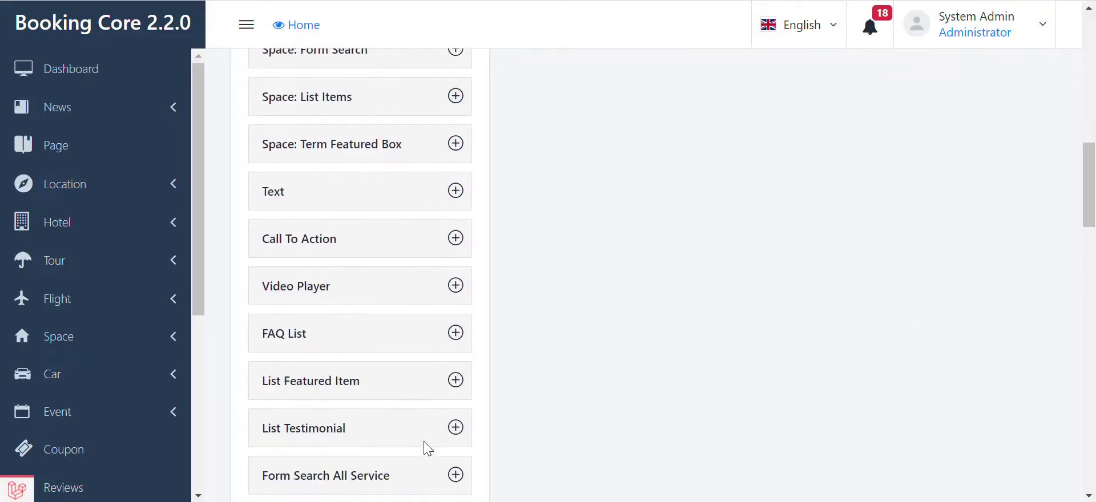
scroll(434, 436, "down", 3)
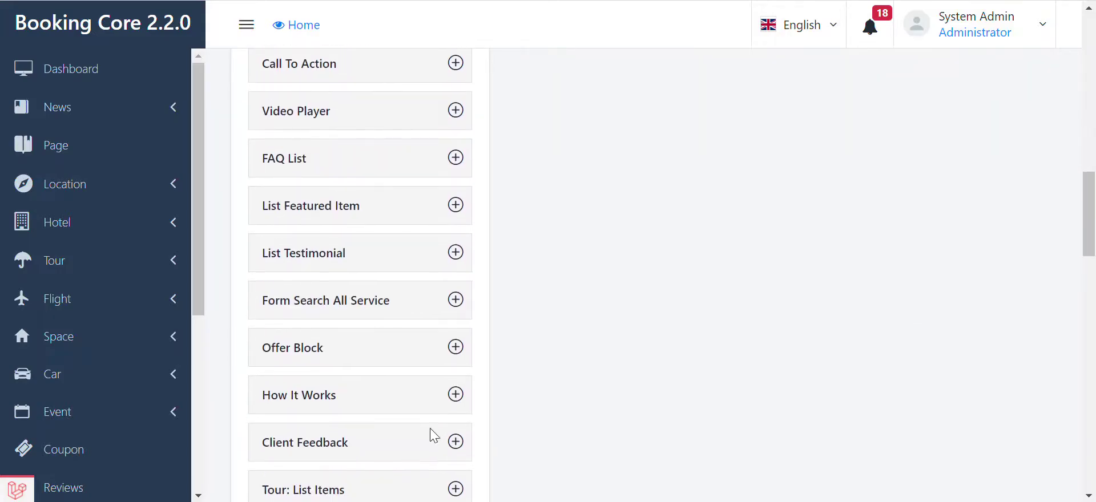
left_click(455, 347)
Add a list item to the Offer Block, title it "Special Offers" and paste the description about prices on 20,000+ properties.
scroll(944, 286, "up", 10)
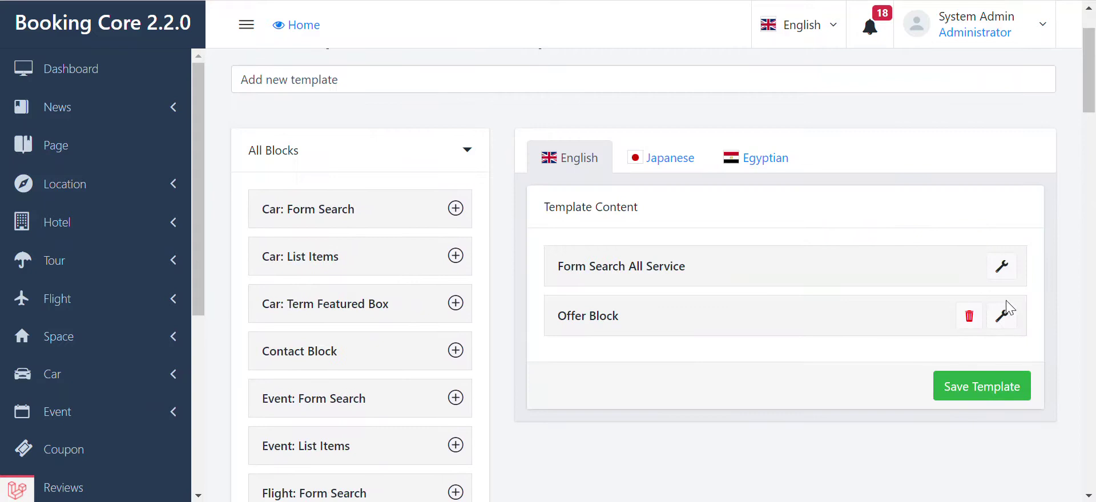
left_click(998, 316)
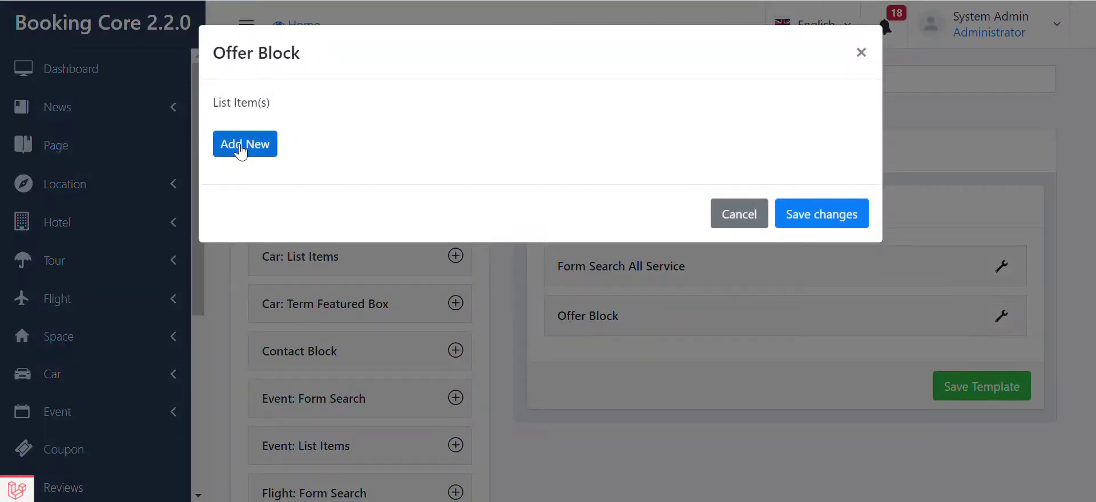
left_click(240, 150)
left_click(824, 139)
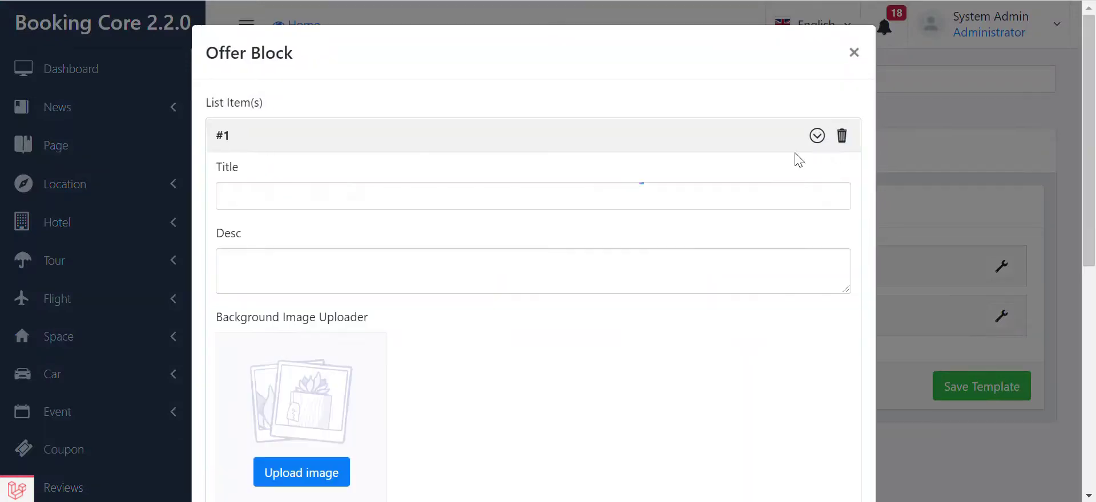
left_click(335, 188)
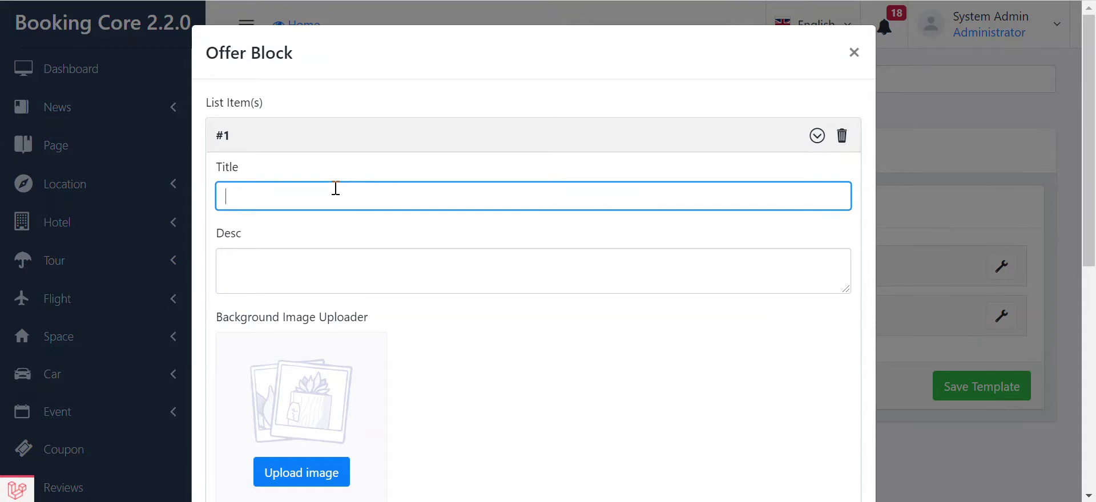
type("Special Offers")
left_click(291, 259)
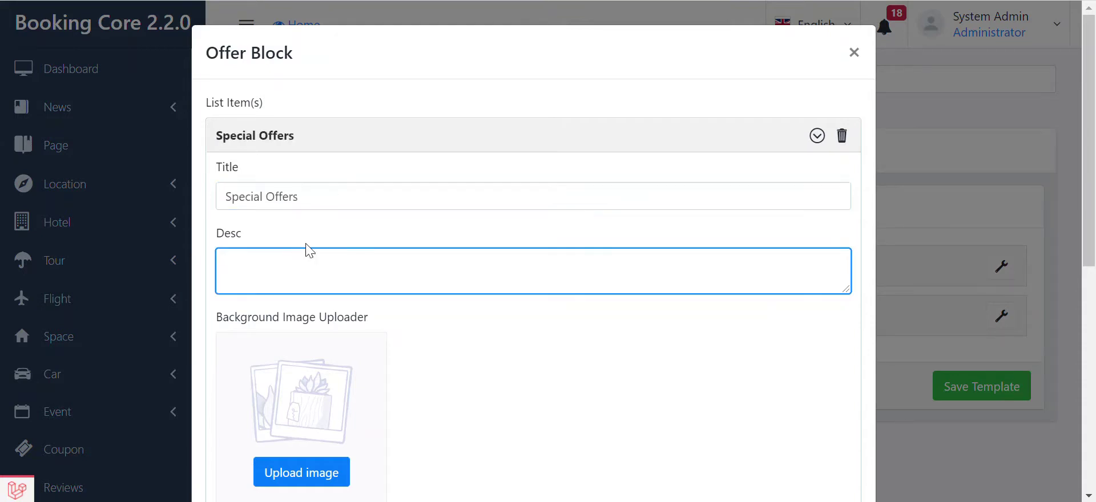
key("ctrl+v")
left_click(621, 76)
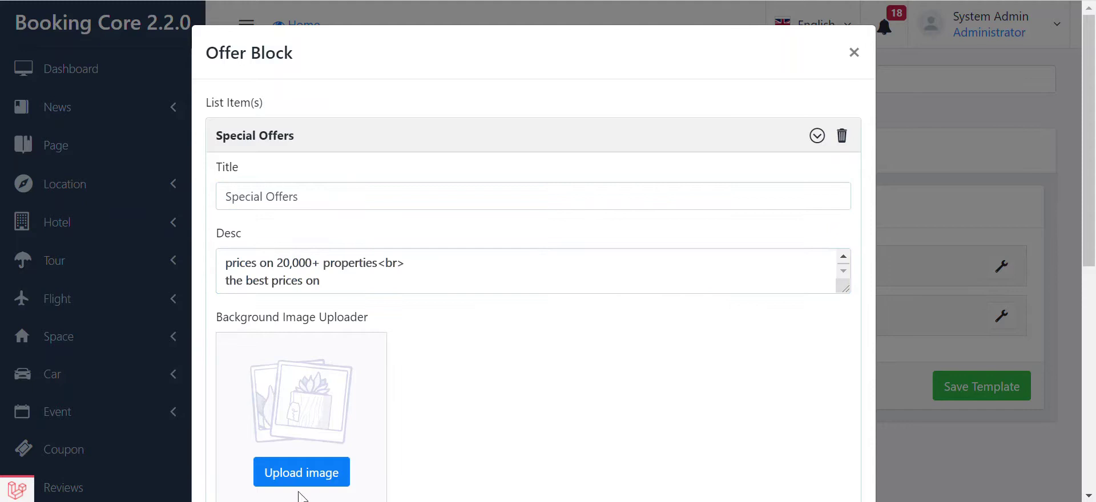
Use the image_home_mix_1 file from the media library as the Special Offers item's background.
left_click(291, 477)
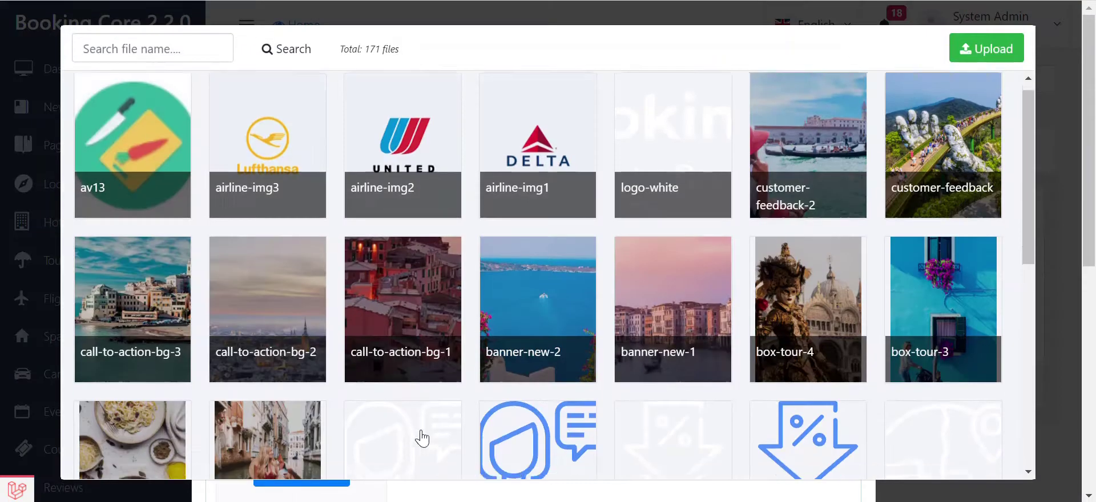
scroll(421, 436, "down", 6)
scroll(358, 387, "down", 2)
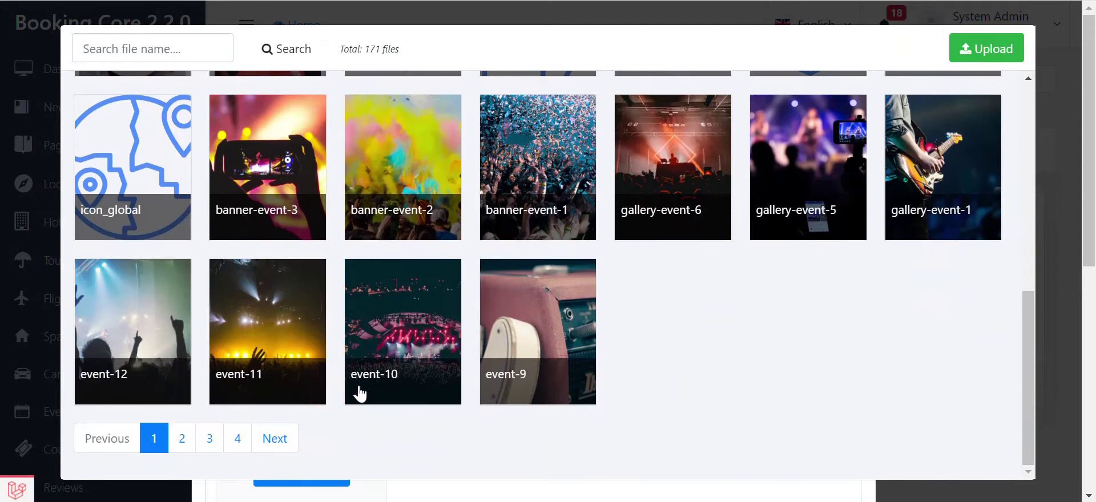
left_click(237, 440)
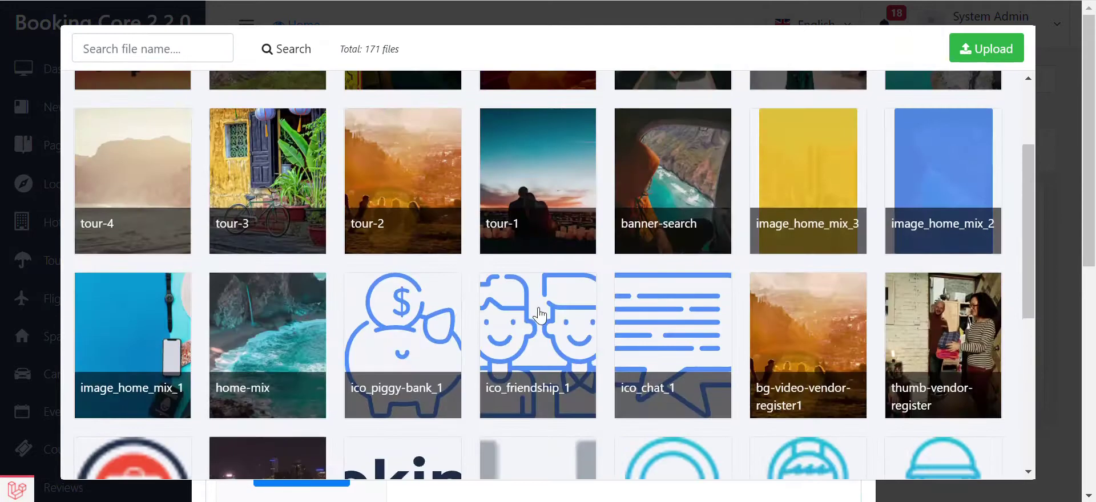
left_click(108, 358)
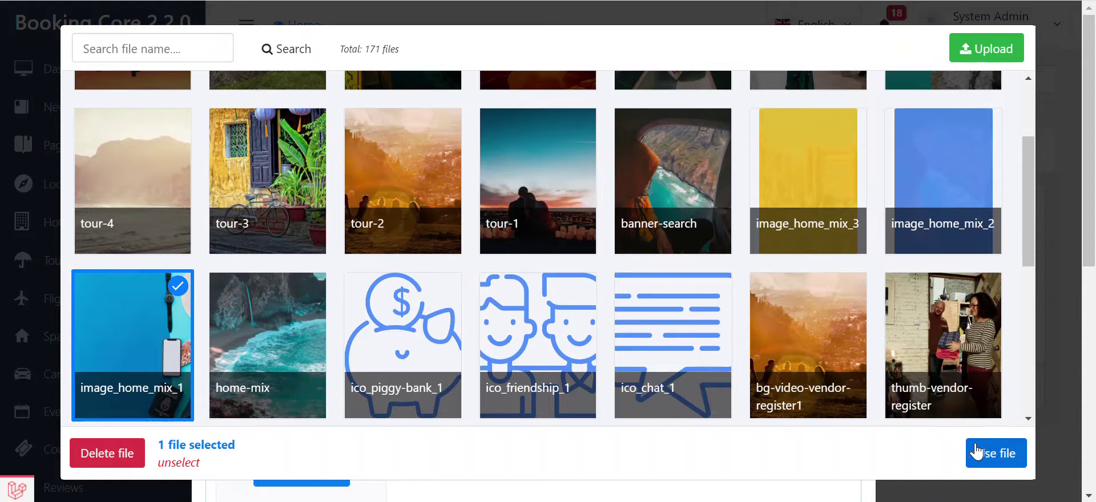
left_click(113, 363)
left_click(117, 352)
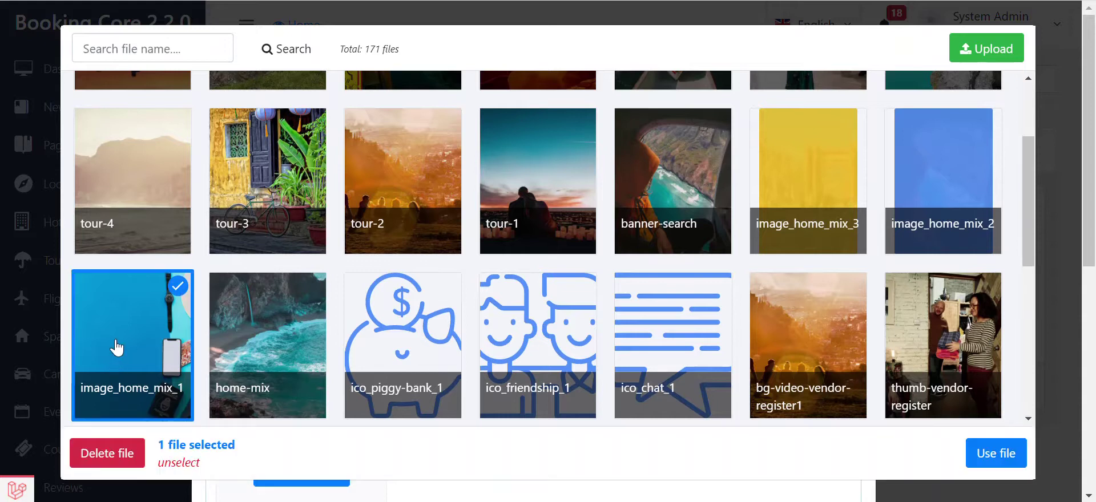
left_click(967, 444)
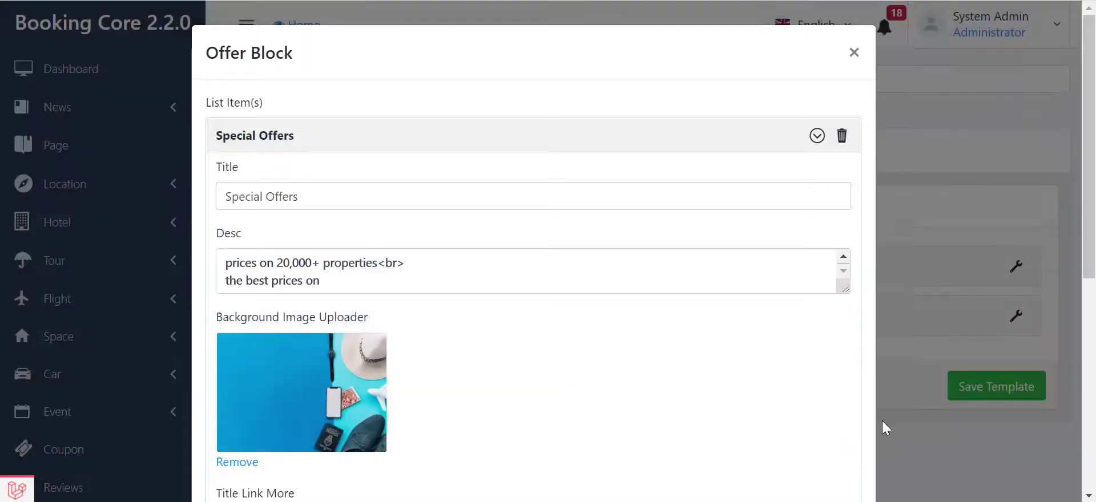
scroll(327, 373, "down", 6)
left_click(291, 186)
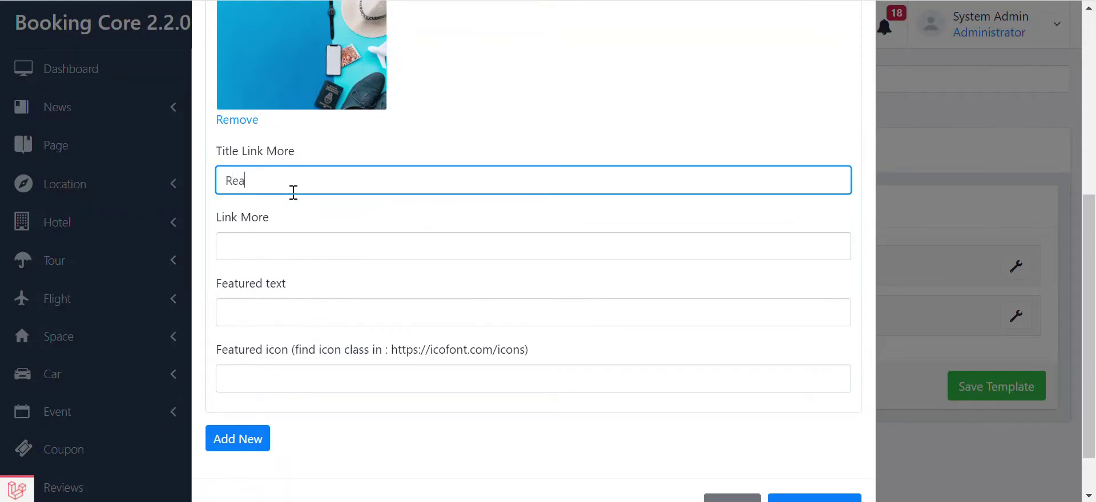
type("Rea")
left_click(281, 247)
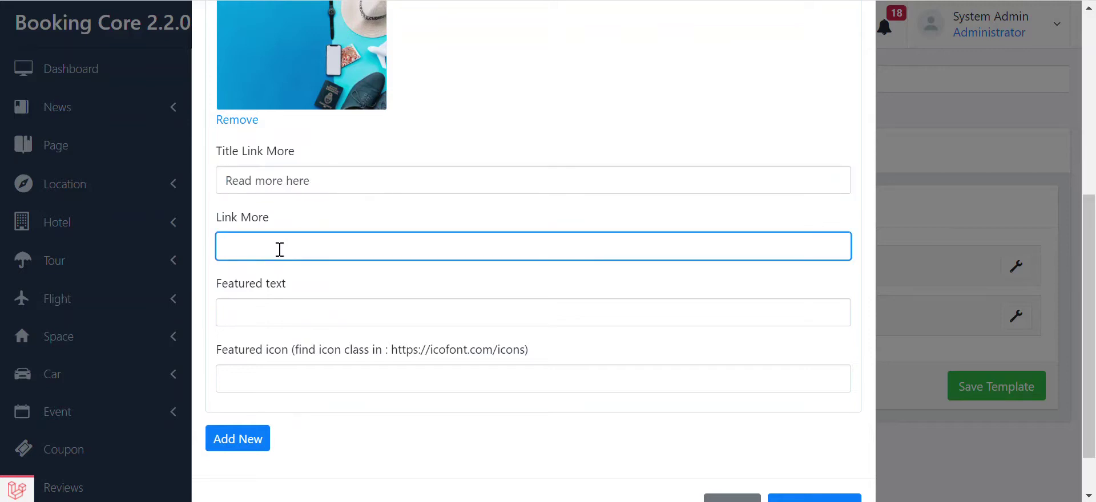
type("http://dev.bookingcore.org/news")
left_click(291, 368)
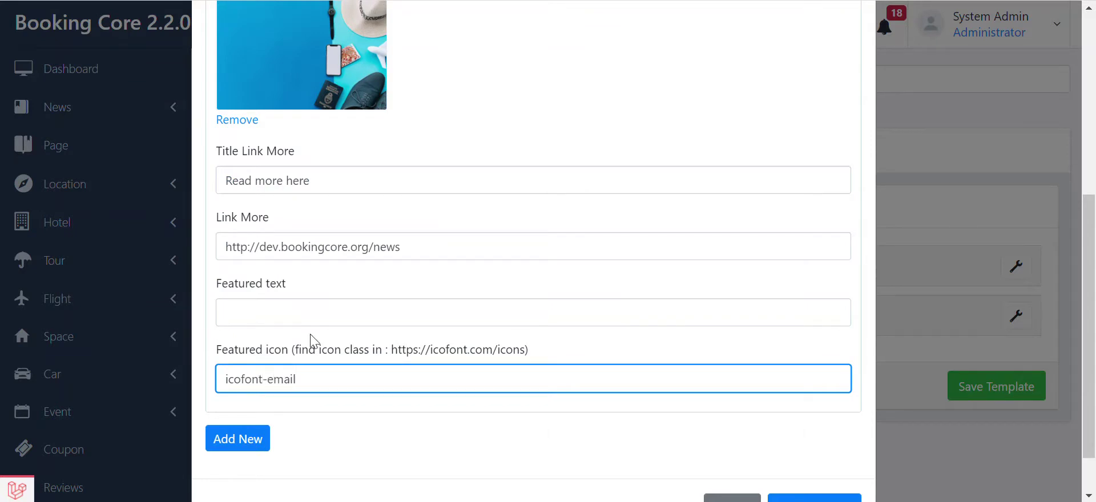
Open the Icofont icon library from the featured icon hint, search for "home" and copy the class icofont-home.
left_click_drag(391, 350, 519, 354)
left_click(520, 354)
left_click(388, 284)
type("home")
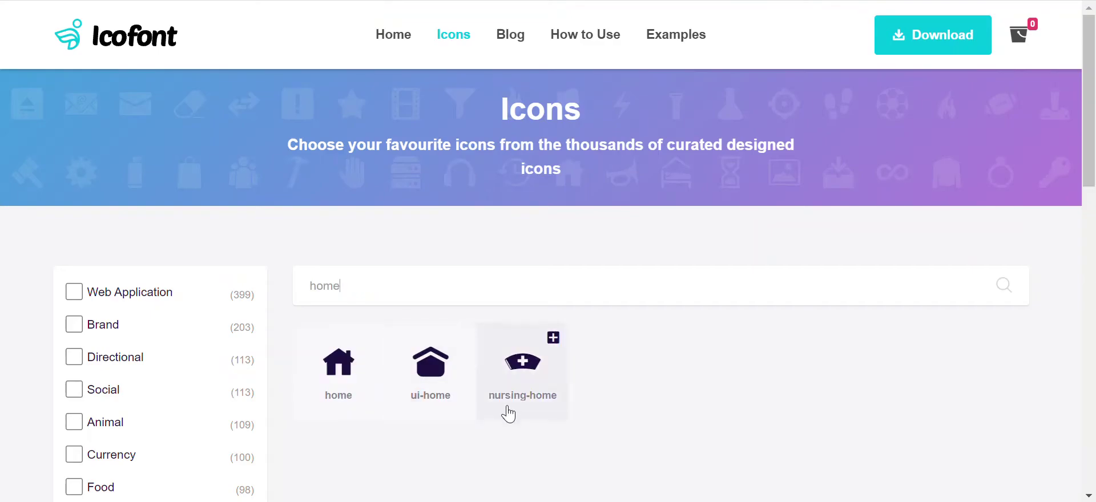
left_click(353, 398)
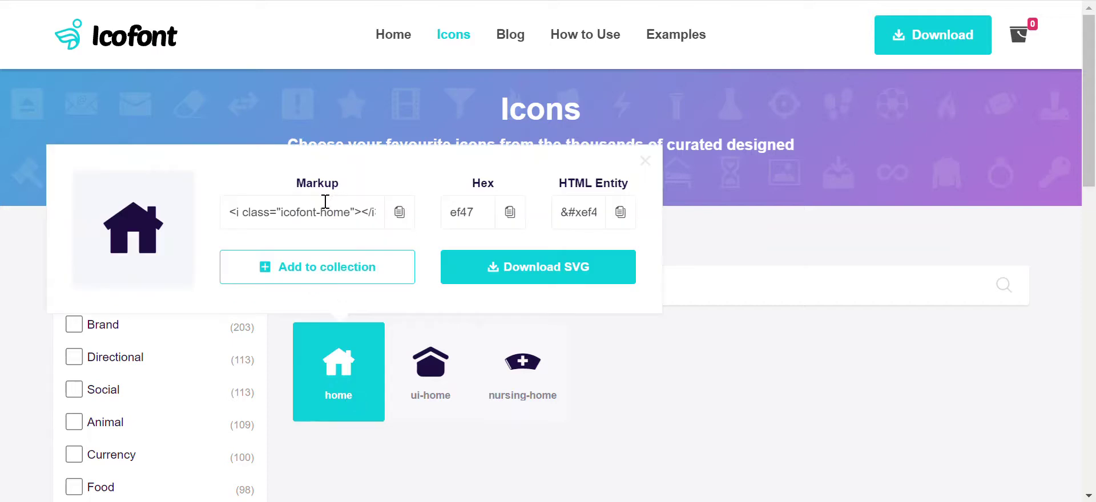
double_click(299, 213)
left_click(353, 216, "shift")
key("ctrl+c")
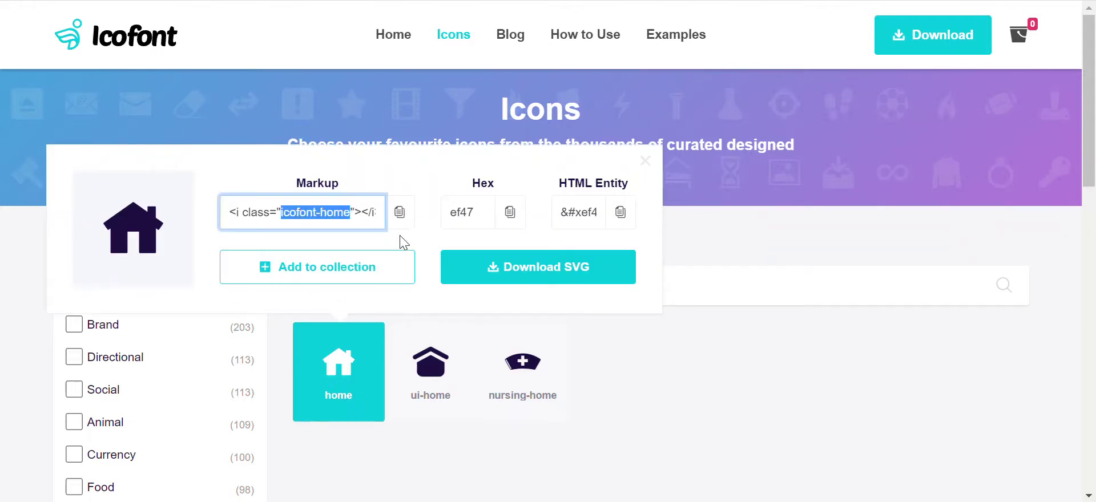
Return to the Offer Block settings and replace the Special Offers featured icon with icofont-home.
key("ctrl+shift+Tab")
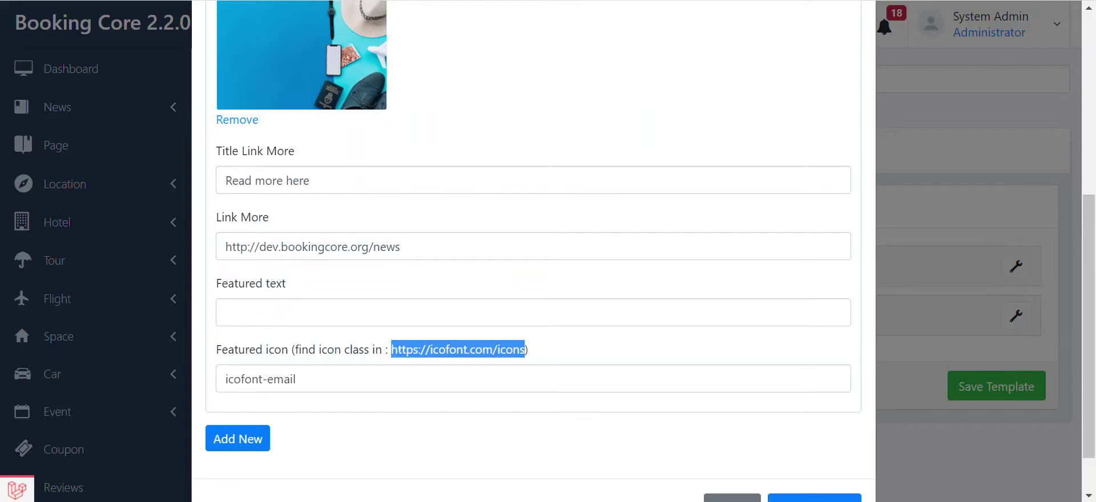
left_click(348, 384)
key("ctrl+a")
key("ctrl+v")
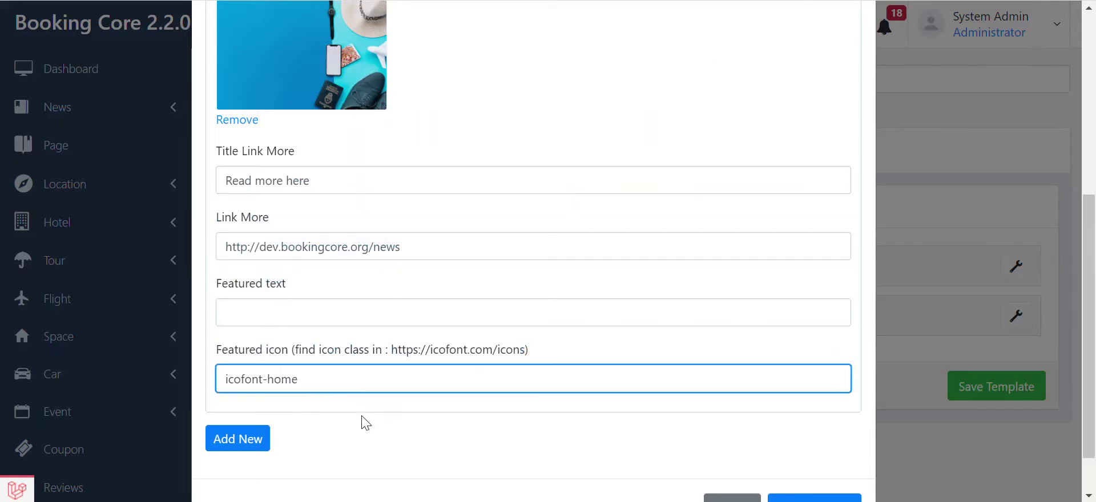
Add a list item titled "Newsletters" with the description "Find Your Perfect Hotels Get the best<br> prices on 20,000+ properties<br> the best prices on".
left_click(225, 442)
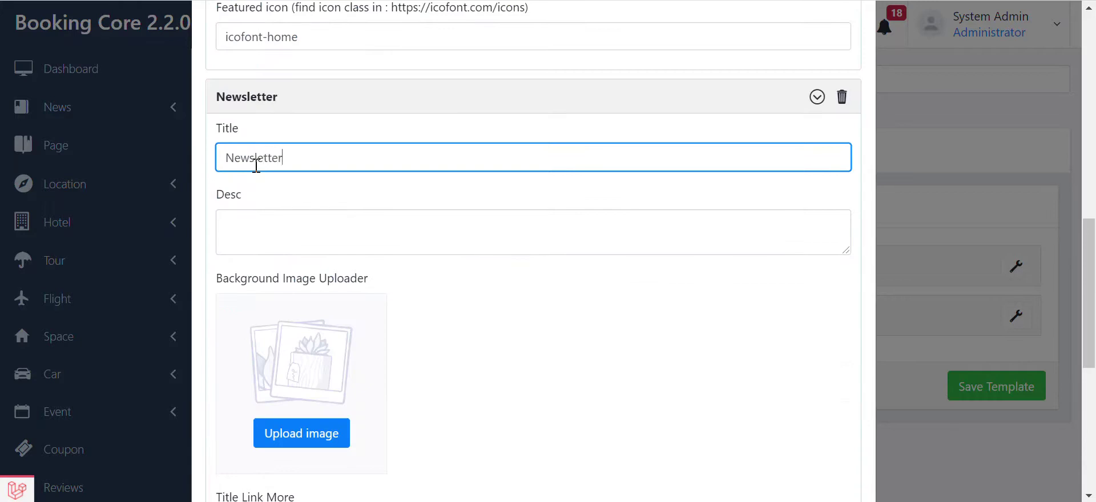
key("Tab")
type("Find Your Perfect Hotels Get the best<br> prices on 20,000+ properties<br> the best prices on")
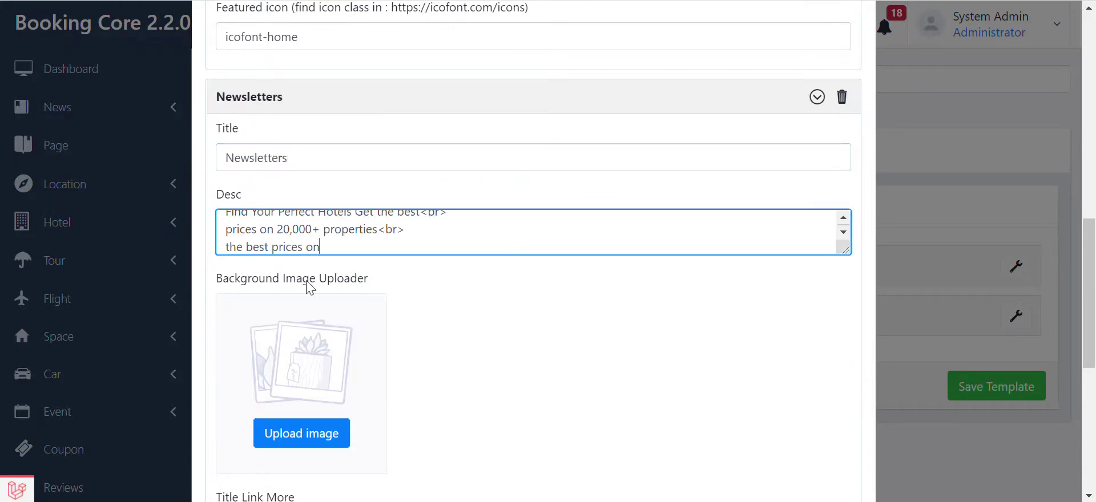
Use the image_home_mix_2 file from the media library as the Newsletters item's background.
left_click(318, 440)
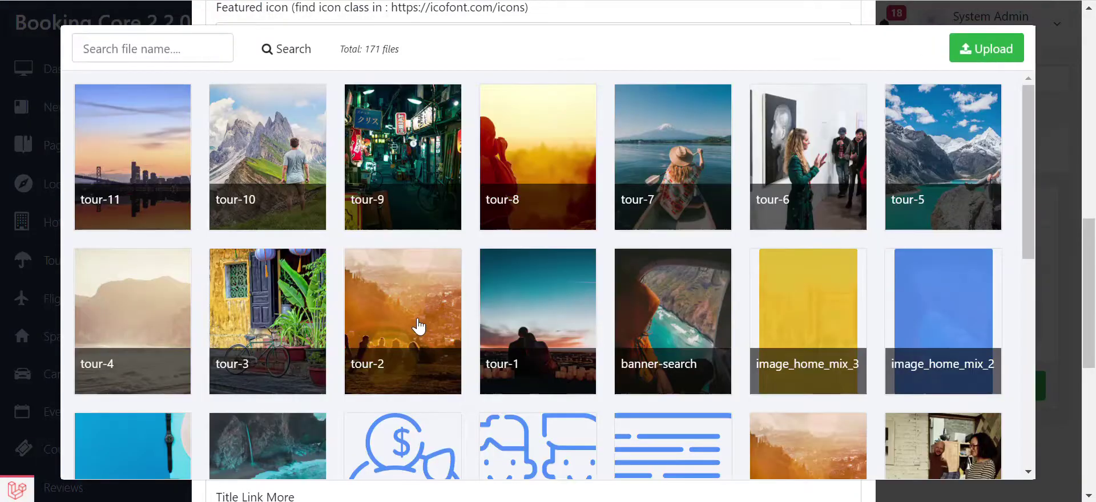
scroll(1022, 311, "down", 1)
left_click(979, 284)
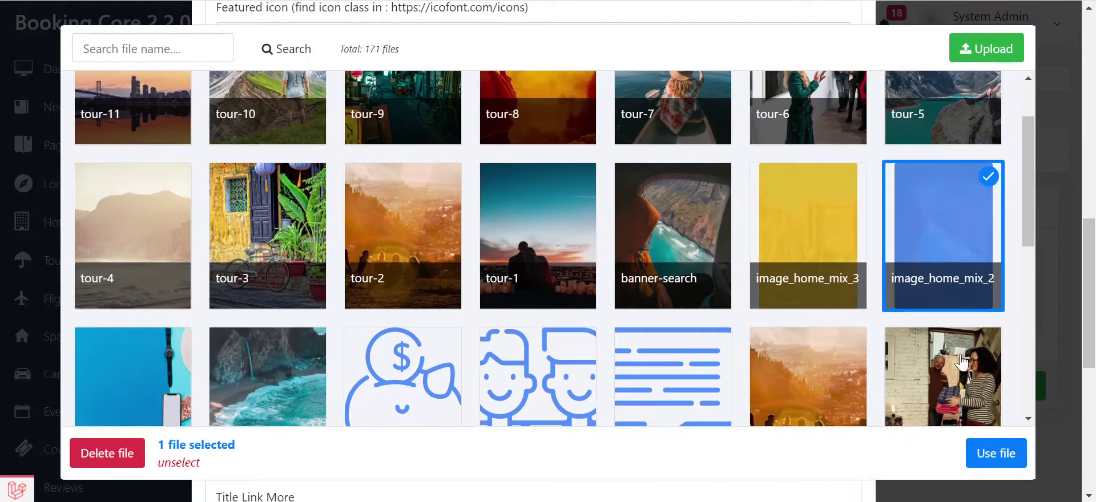
left_click(983, 454)
Set the Newsletters item's link title to "Signup", its link to /register and its featured icon to iconfont-email.
scroll(436, 336, "down", 5)
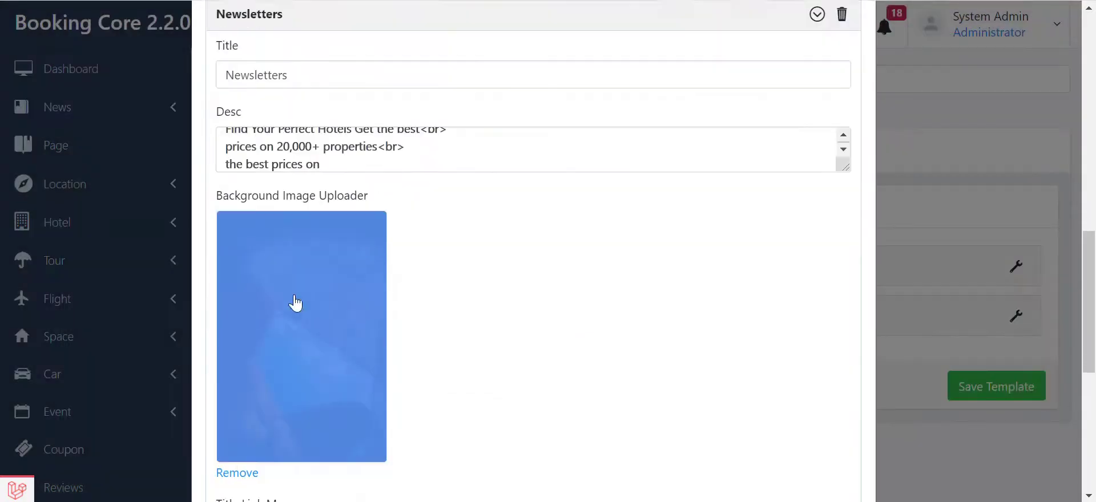
type("Signup")
key("Tab")
type("/register")
left_click(251, 315)
left_click(283, 389)
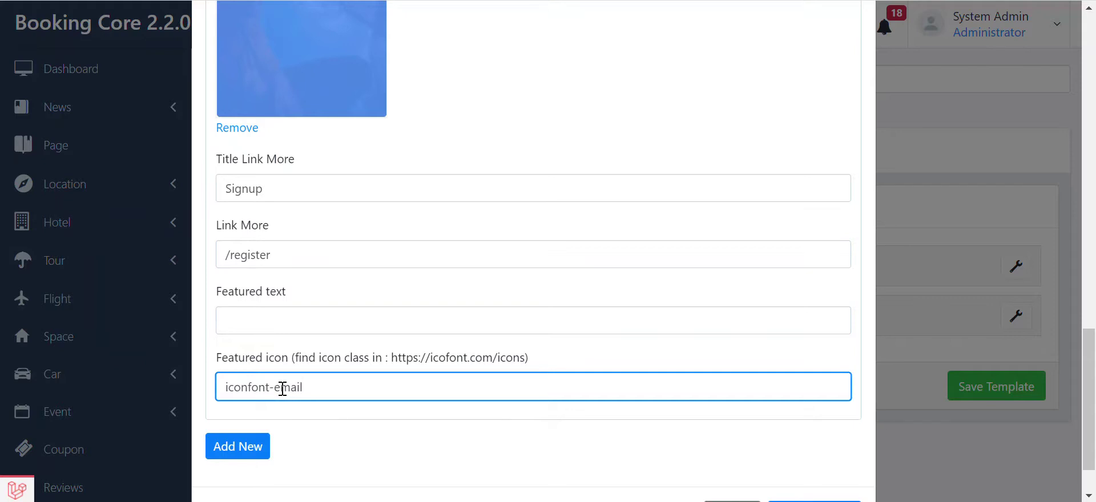
scroll(557, 331, "up", 3)
scroll(558, 331, "down", 3)
scroll(558, 330, "down", 2)
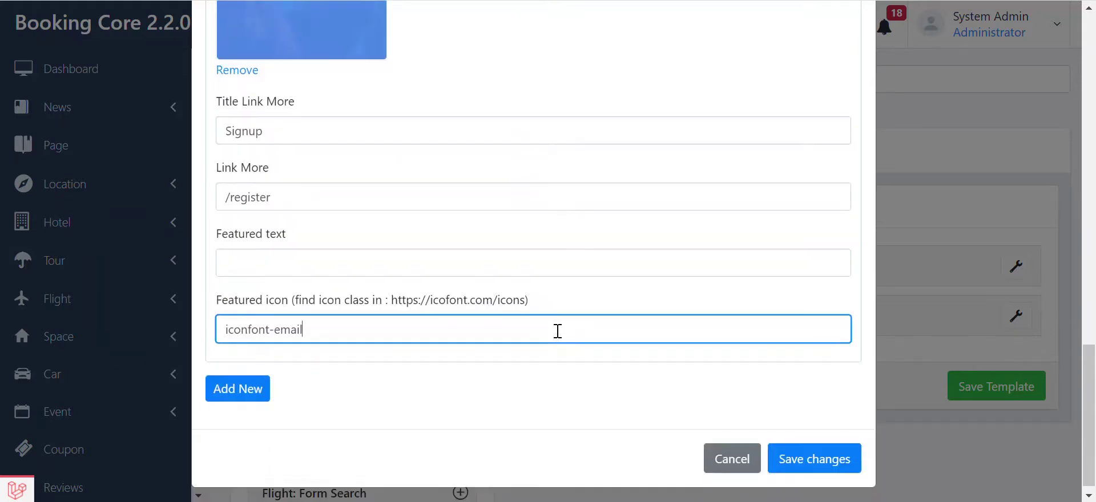
Add a "Travel Tips" list item with a travel-expert tips description, the image_home_mix_3 background, link title "Find me here" and link /news.
left_click(228, 383)
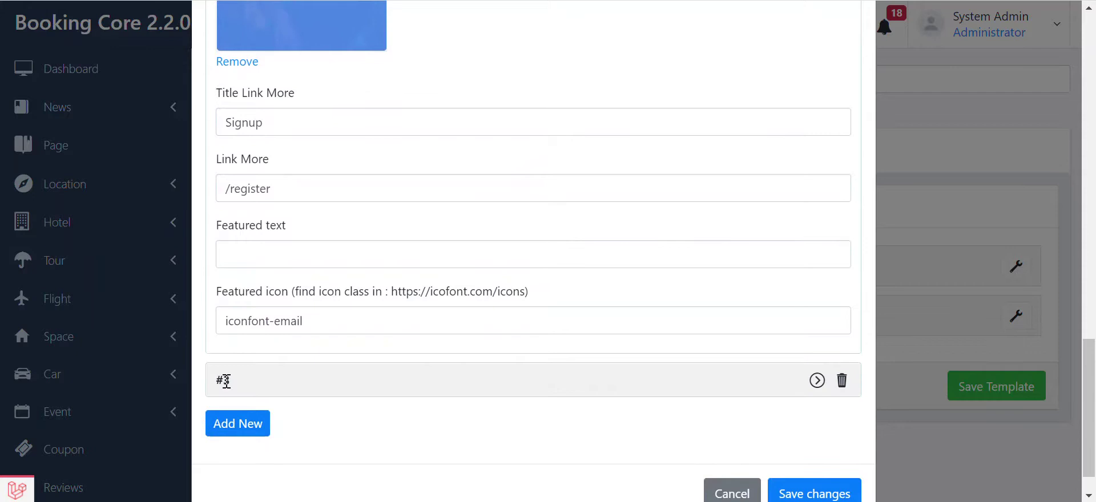
left_click(817, 380)
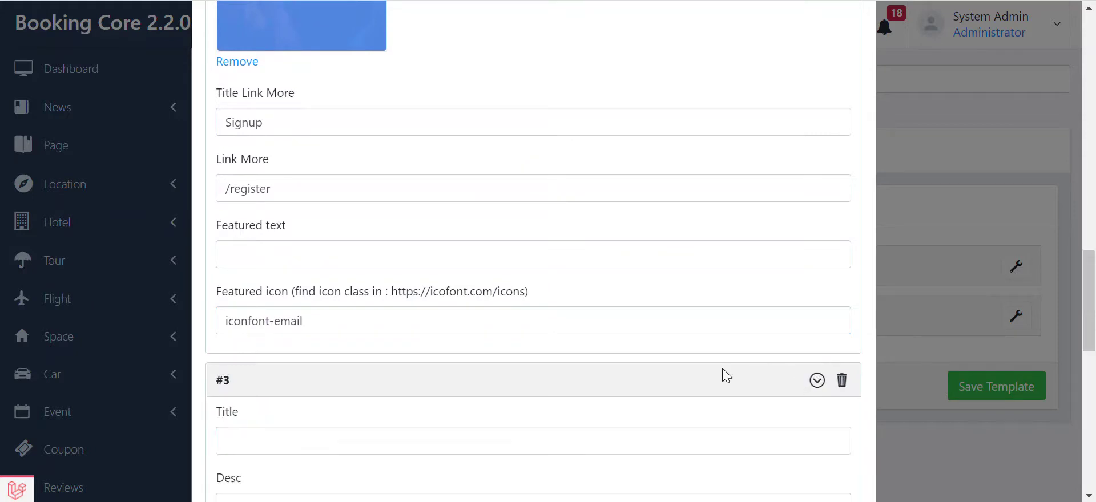
scroll(549, 308, "up", 1)
scroll(550, 308, "down", 4)
left_click(306, 273)
scroll(458, 261, "down", 2)
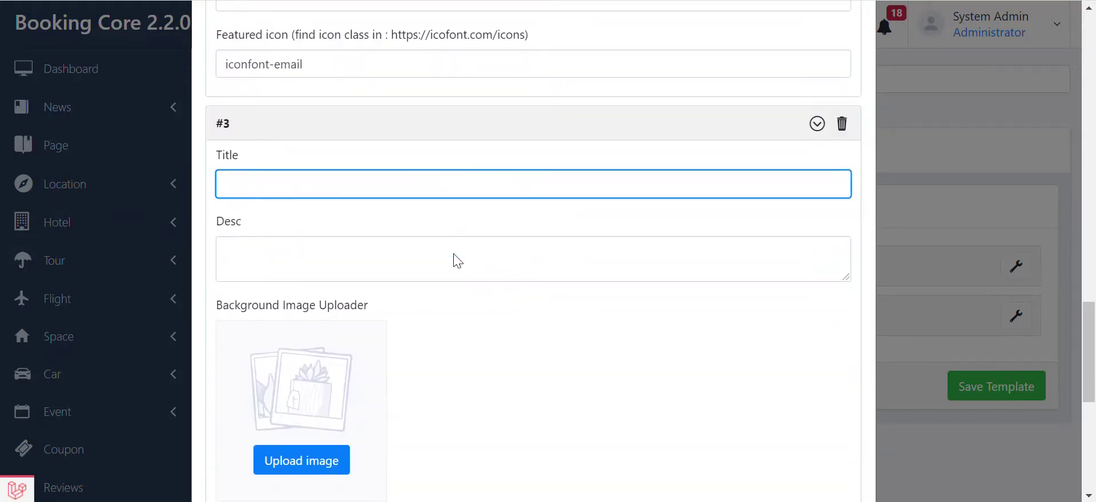
type("T")
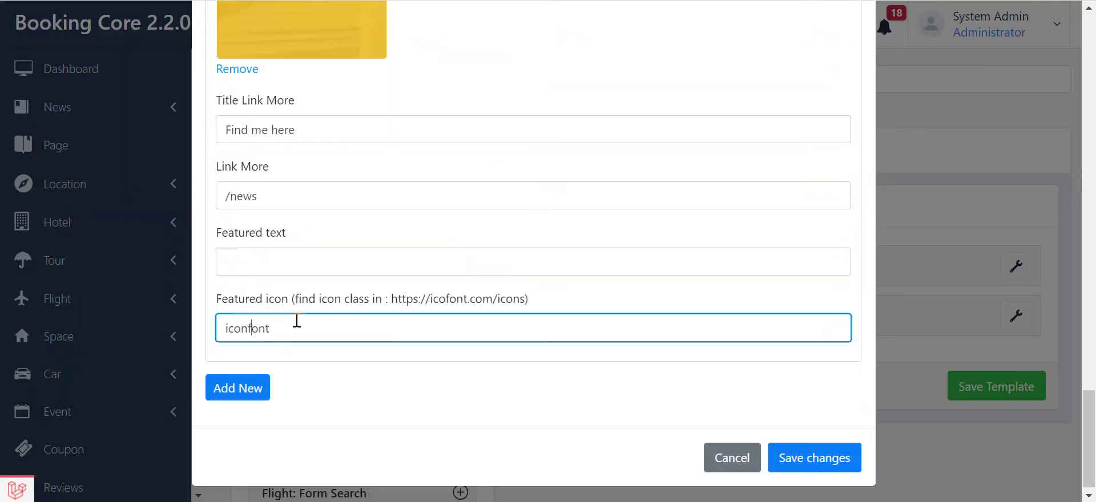
Set the Travel Tips featured icon to icofont-island-alt and correct the Newsletters featured icon to icofont-email.
key("BackSpace")
type("-island-alt")
scroll(512, 371, "up", 15)
scroll(513, 372, "up", 2)
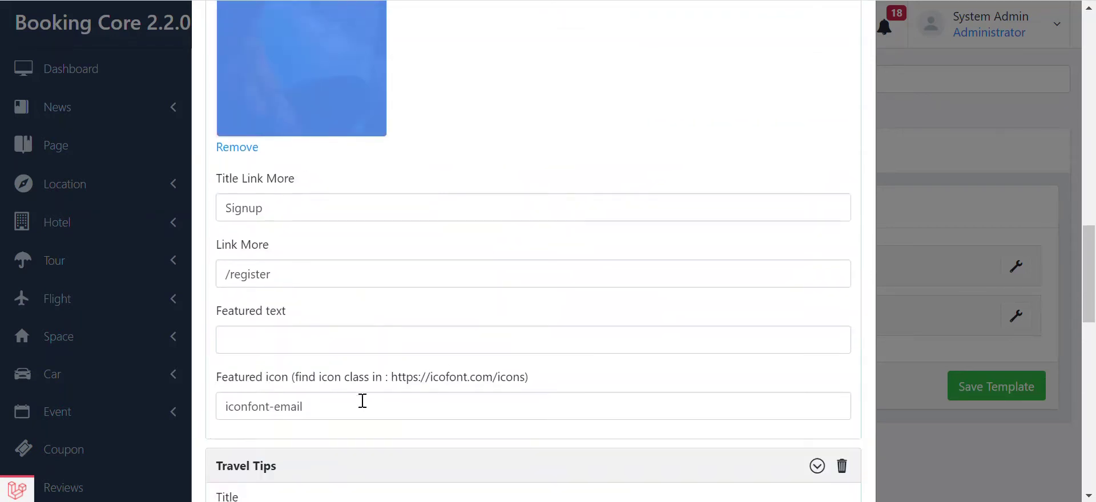
left_click(249, 407)
key("BackSpace")
scroll(409, 372, "up", 10)
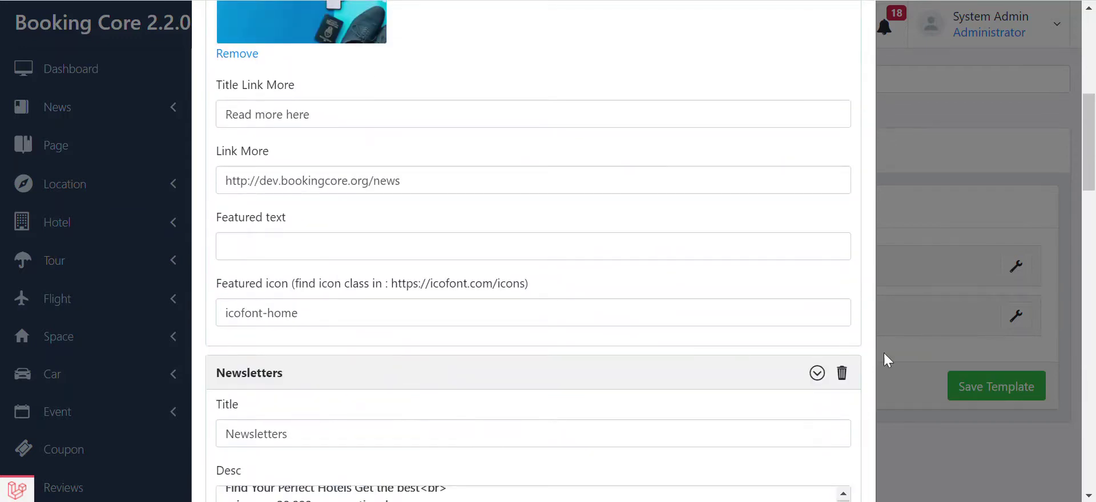
Save the Offer Block changes and save the template.
scroll(783, 434, "down", 20)
left_click(801, 456)
left_click(978, 386)
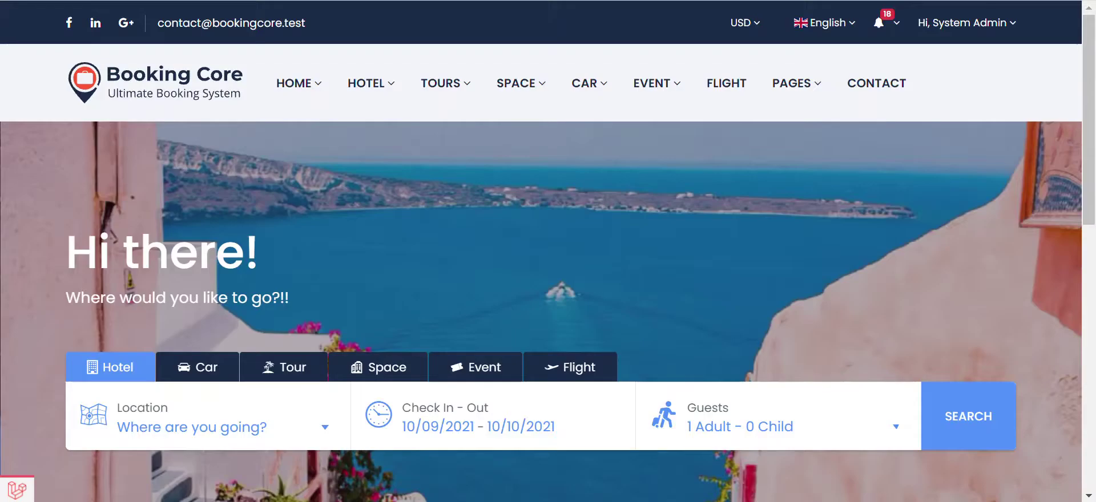
Reload the homepage and examine the three offer cards below the slider search form.
mouse_move(520, 83)
left_click(534, 141)
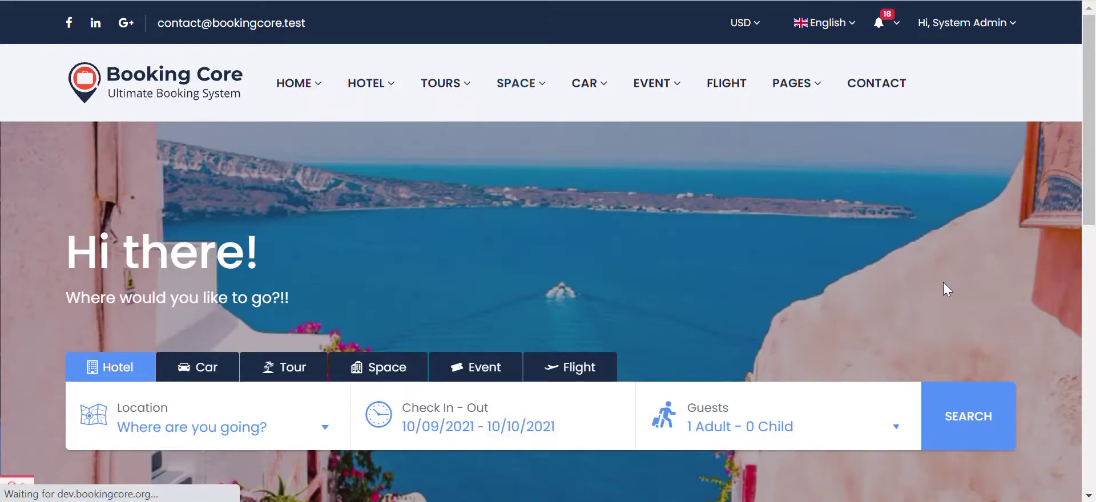
scroll(983, 272, "down", 2)
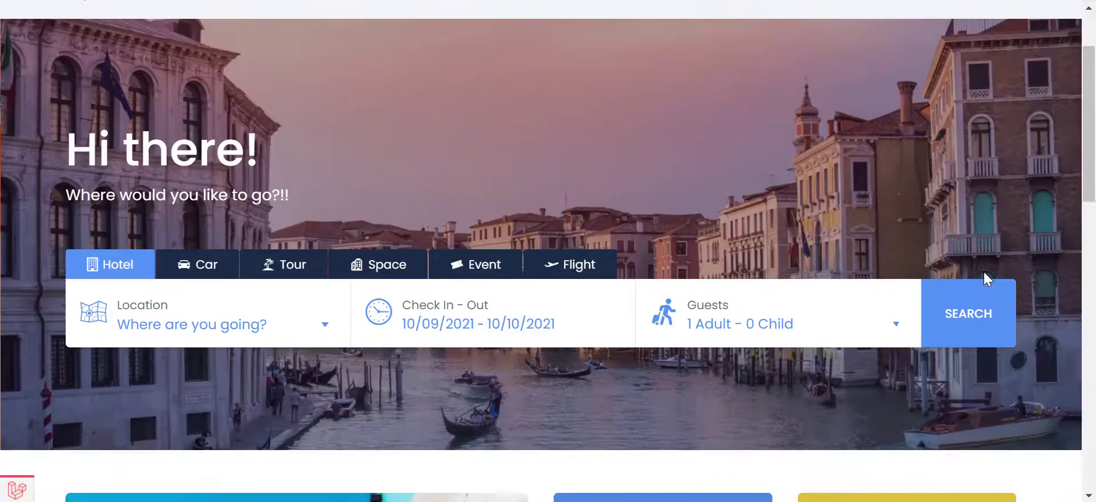
scroll(984, 271, "down", 6)
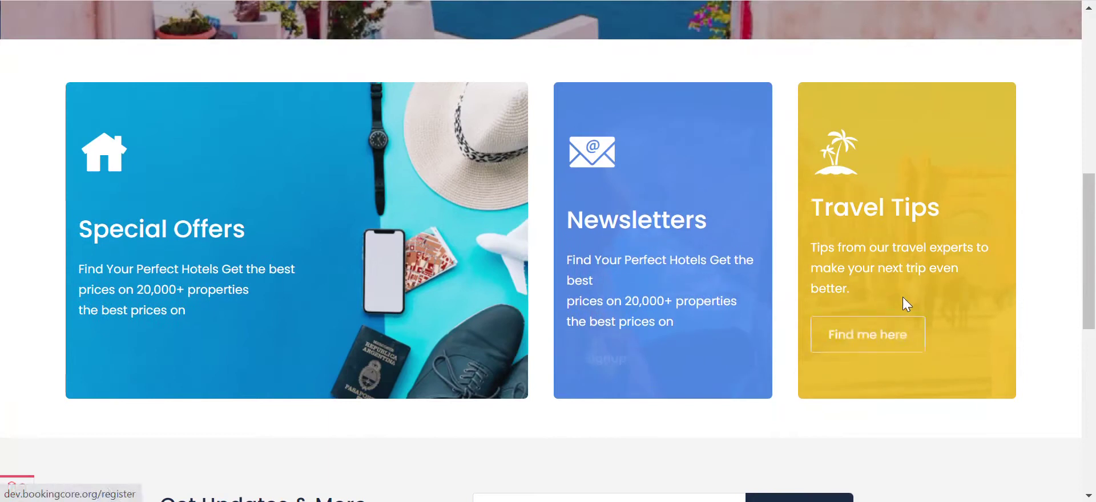
scroll(1095, 323, "up", 3)
scroll(1095, 323, "down", 3)
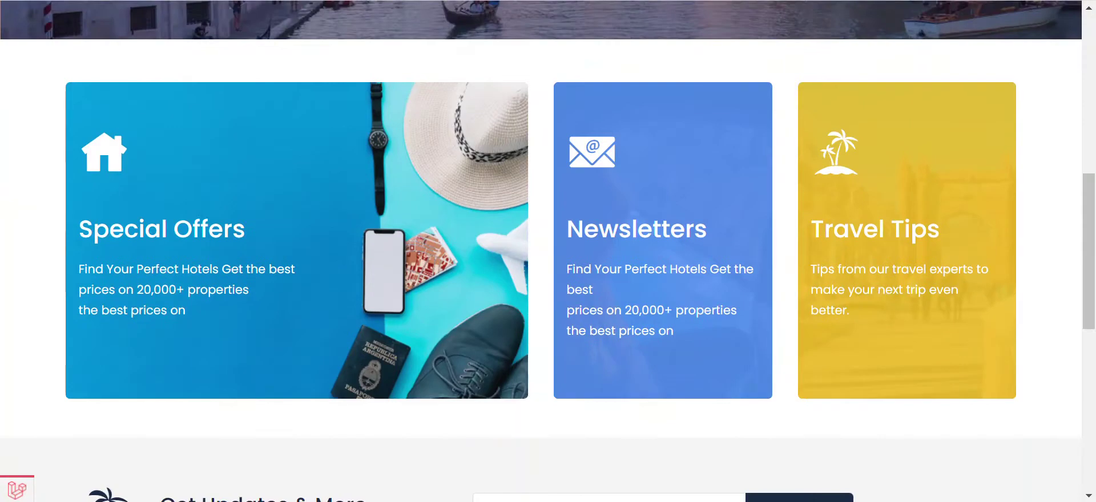
Return to the template editor and add a Hotel: List Items block below the Offer Block.
left_click(505, 3)
scroll(289, 306, "down", 3)
scroll(563, 304, "down", 2)
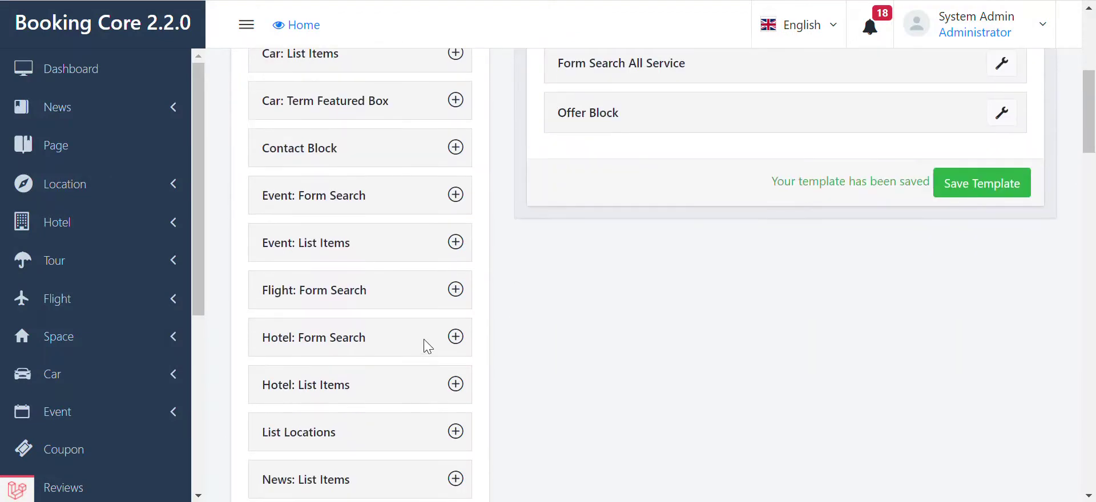
left_click(455, 385)
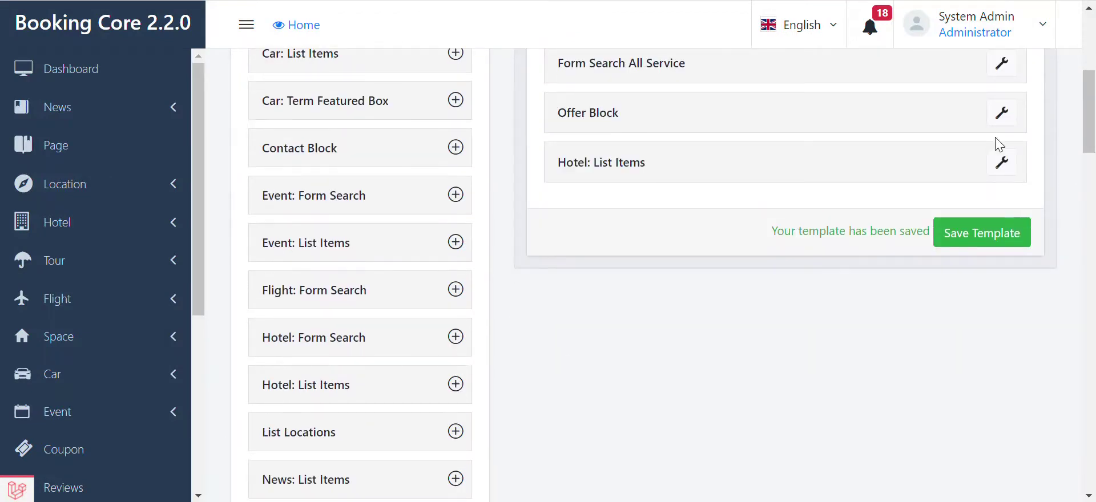
Title the hotel list block "Bestseller Listing", describe it as "Hotel highly rated for thoughtful design", and set 4 items in Normal style.
left_click(1000, 162)
left_click(295, 130)
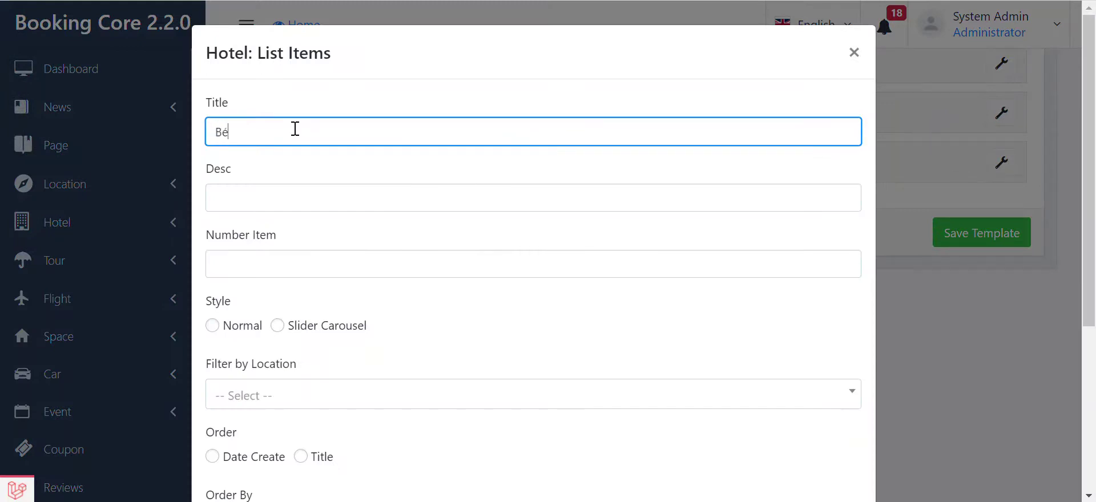
type("Best")
left_click(311, 326)
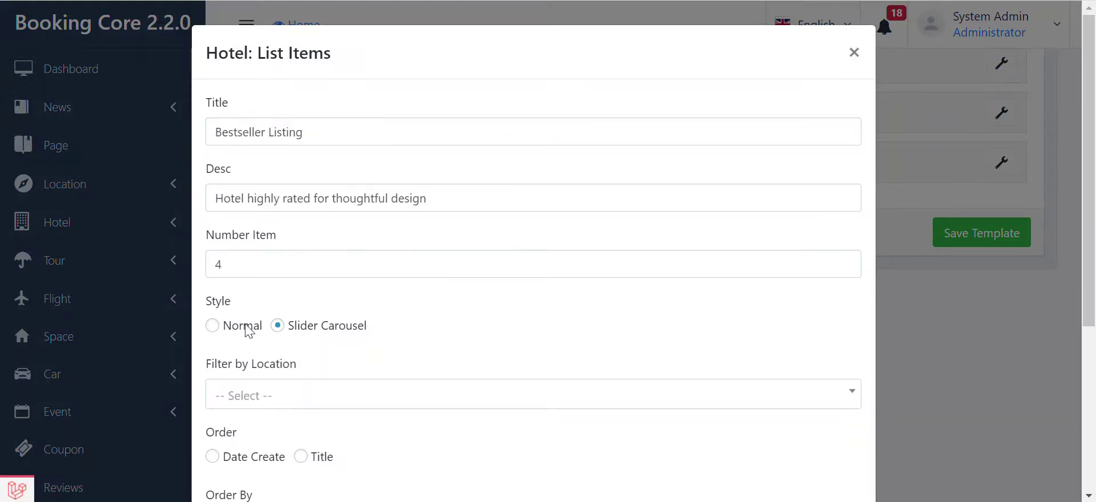
left_click(250, 328)
Try filtering the hotel list by New Jersey and by United States, and clear the location filter.
scroll(286, 237, "down", 3)
left_click(284, 237)
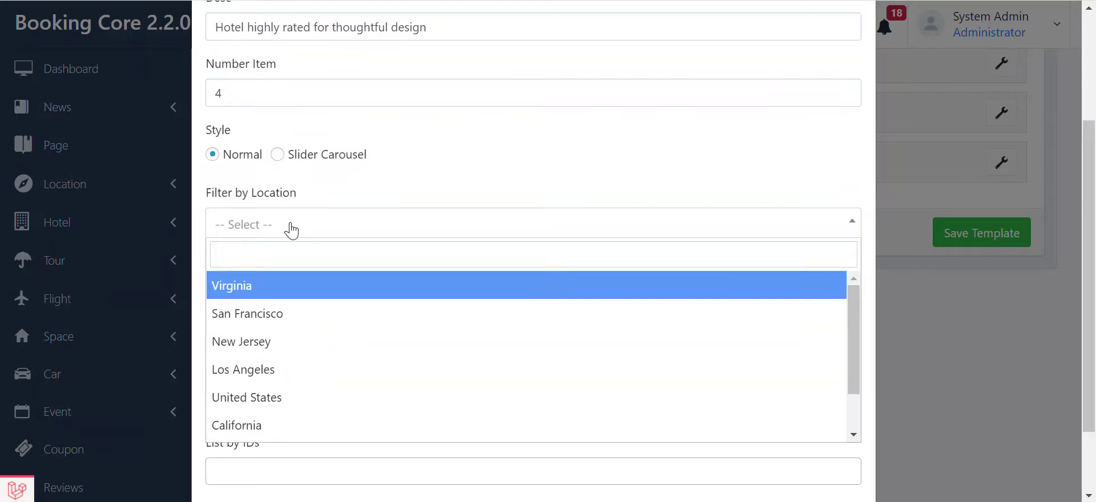
left_click(254, 339)
left_click(367, 237)
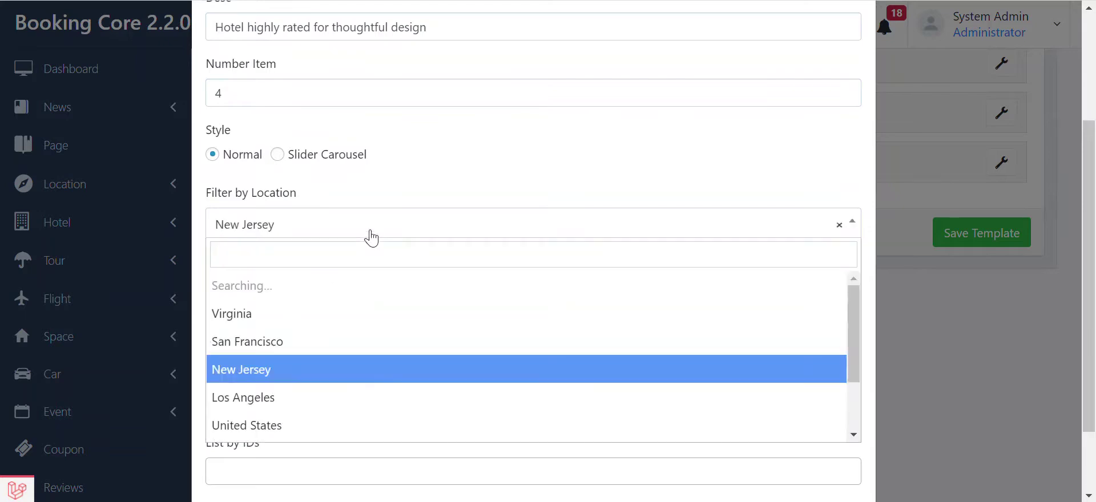
left_click(365, 426)
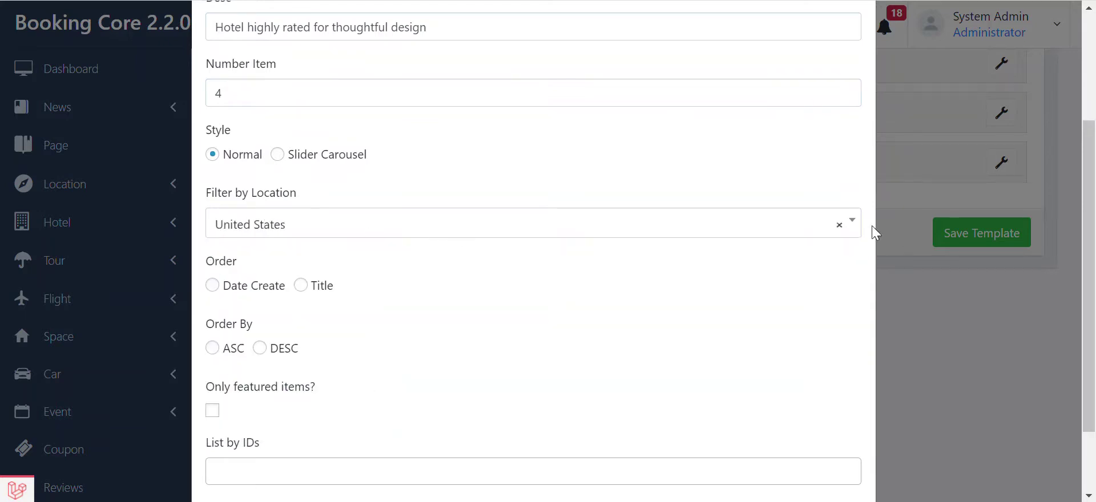
left_click(840, 225)
left_click(760, 193)
Order the hotel list by Date Create, DESC, and pick Crowne Plaza Hotel, Stewart Hotel and Dylan Hotel for List by IDs.
left_click(239, 292)
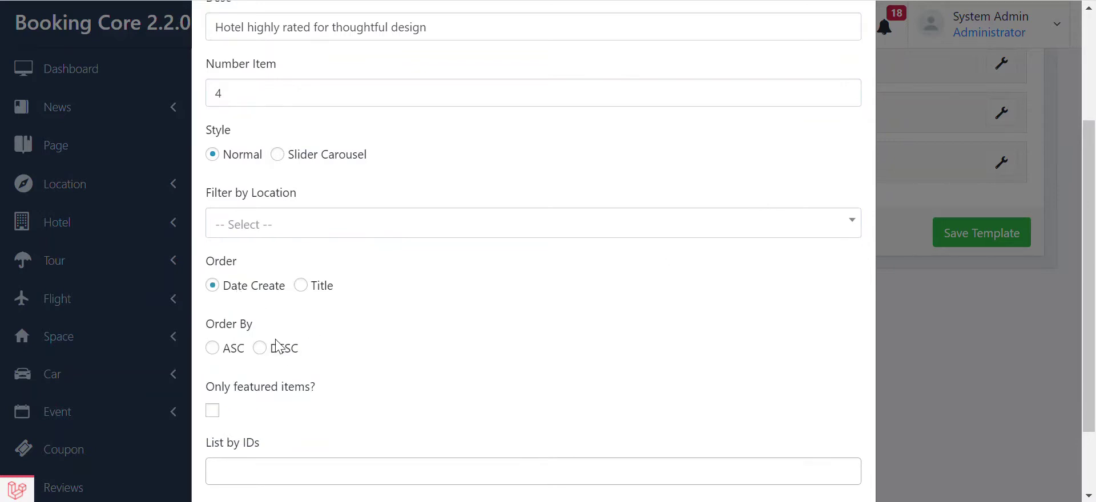
scroll(284, 354, "down", 2)
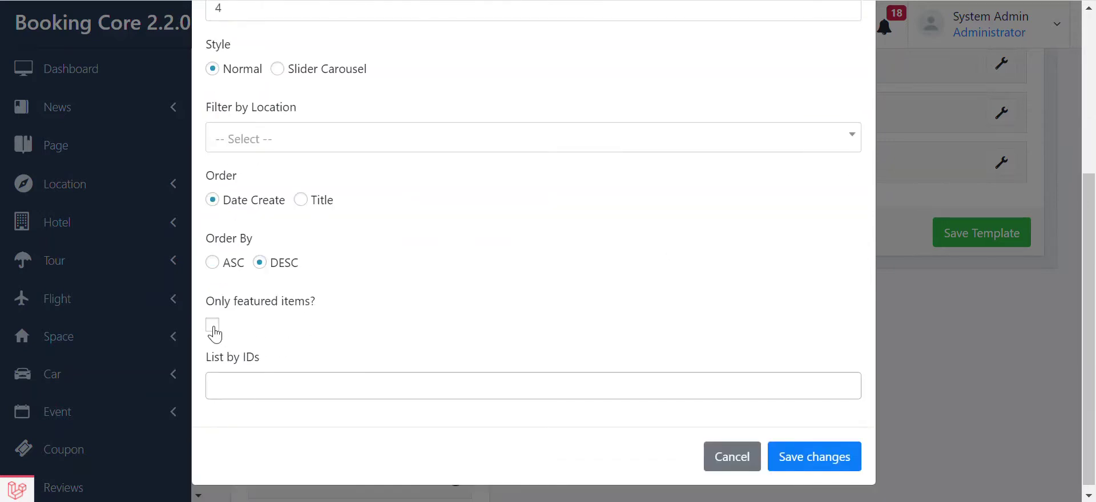
left_click(242, 378)
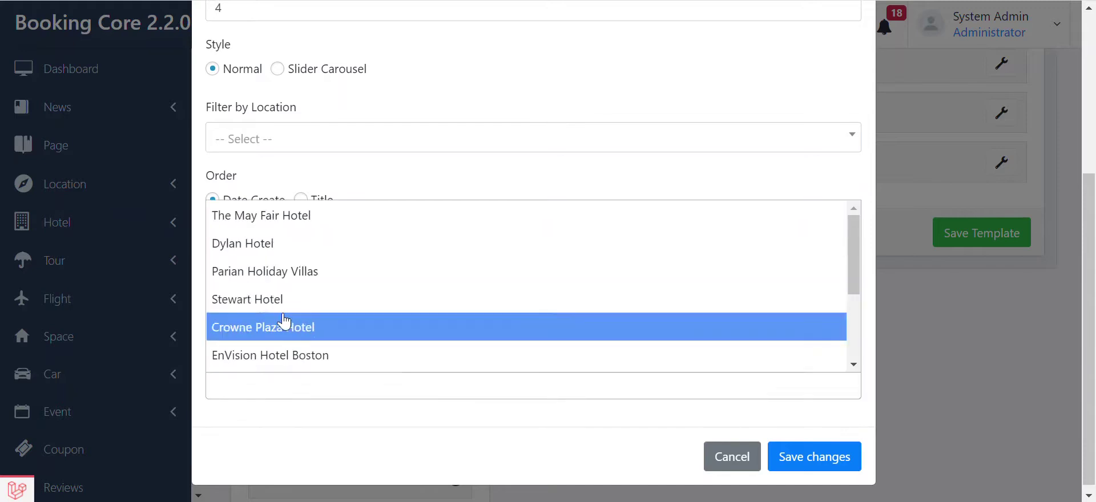
left_click(281, 323)
left_click(379, 394)
left_click(362, 330)
left_click(428, 386)
left_click(421, 294)
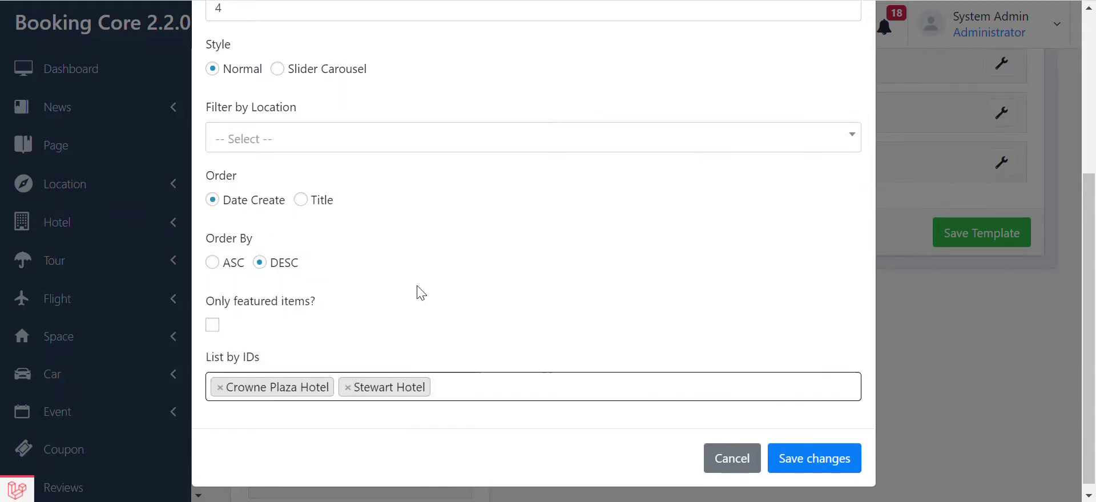
left_click(489, 378)
left_click(448, 240)
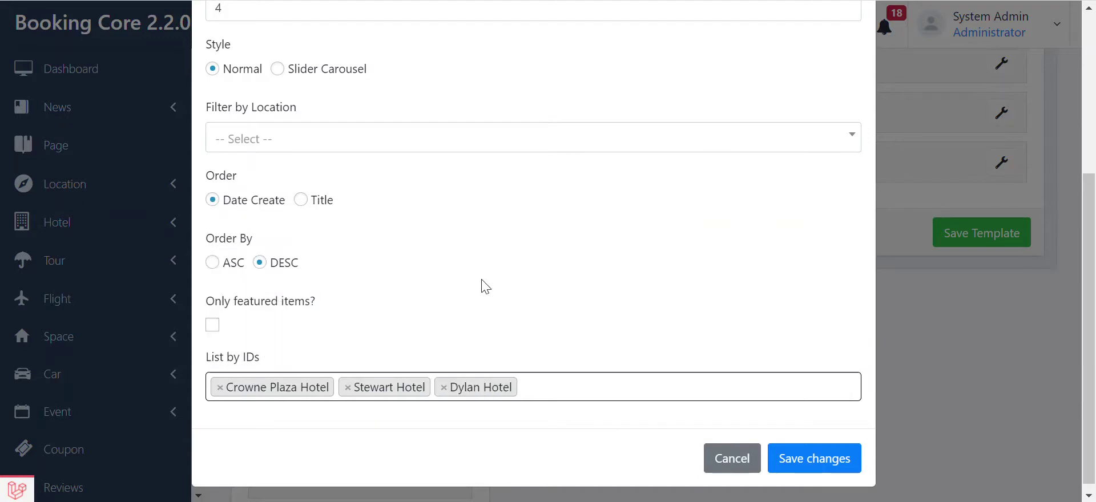
Add Parian Holiday Villas to the hotel block's List by IDs, and clear every hotel from that list.
left_click(544, 379)
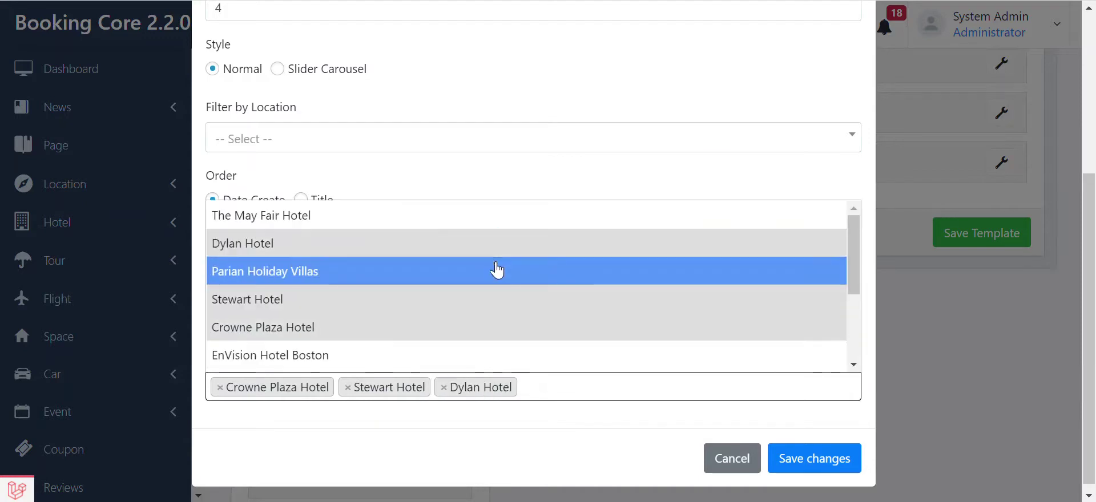
left_click(498, 272)
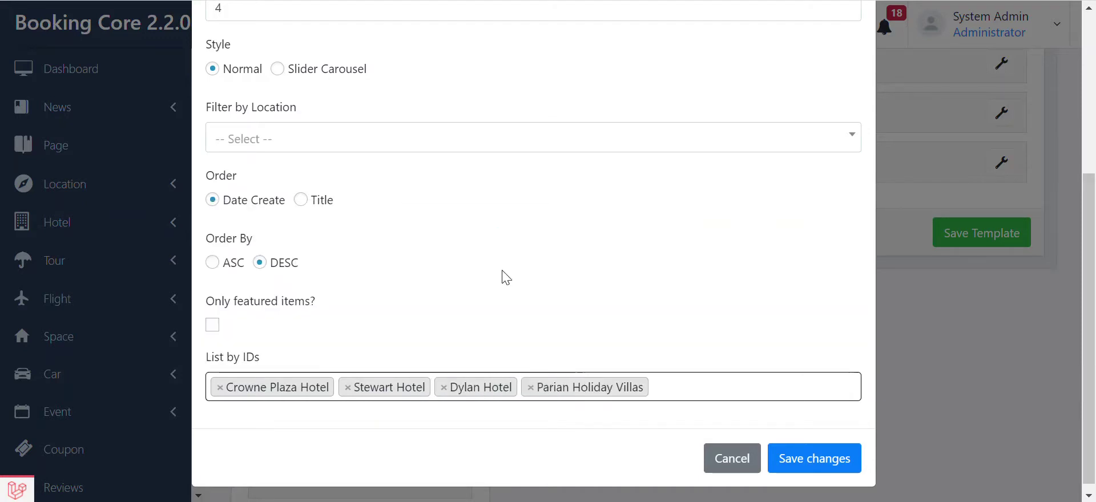
left_click(531, 381)
left_click(445, 381)
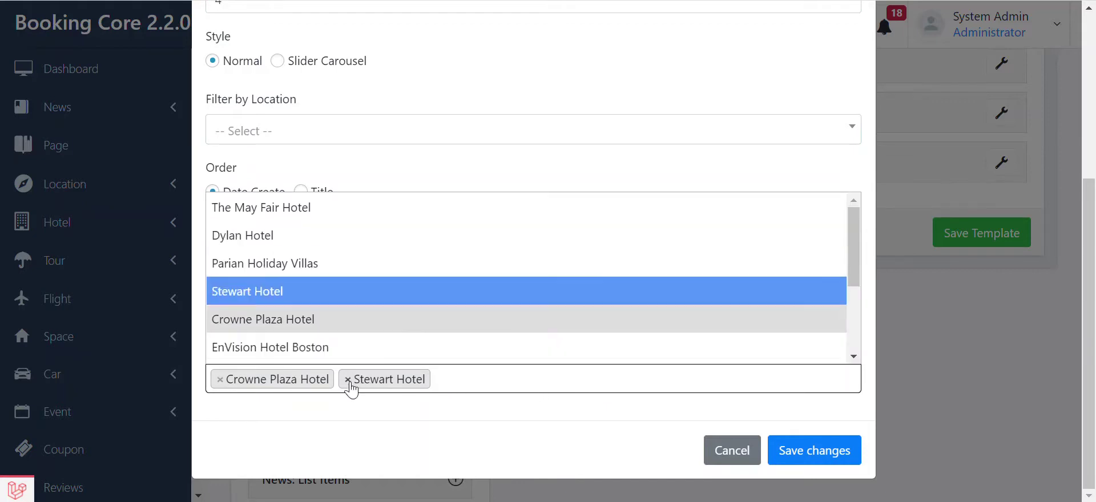
left_click(348, 380)
left_click(220, 380)
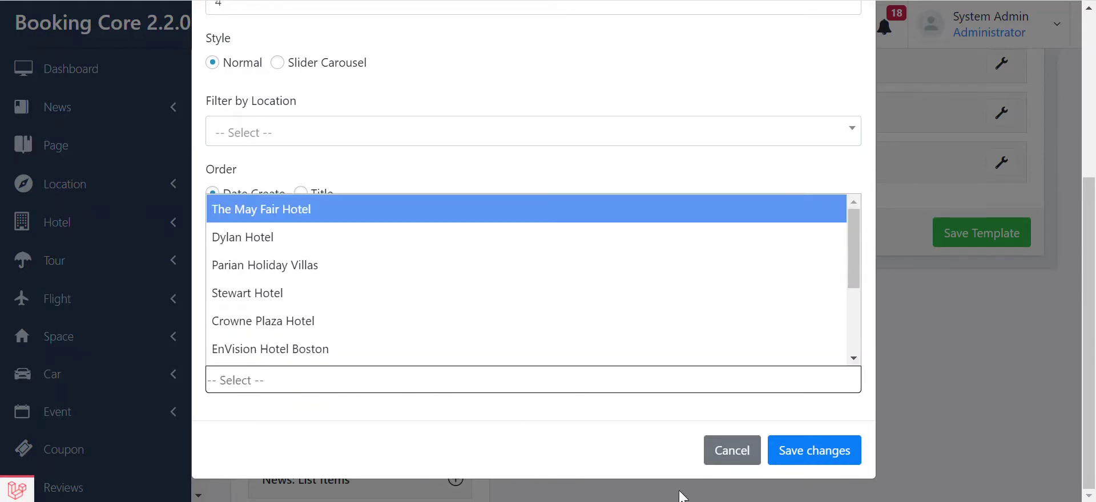
left_click(460, 422)
Save the hotel list block and the template, and review the Bestseller Listing section on the homepage.
left_click(804, 446)
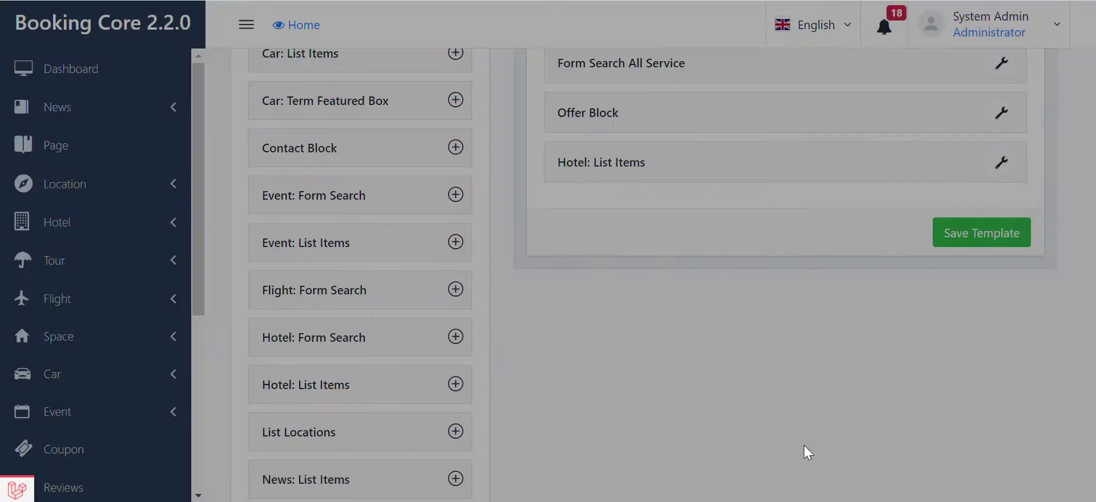
left_click(1015, 231)
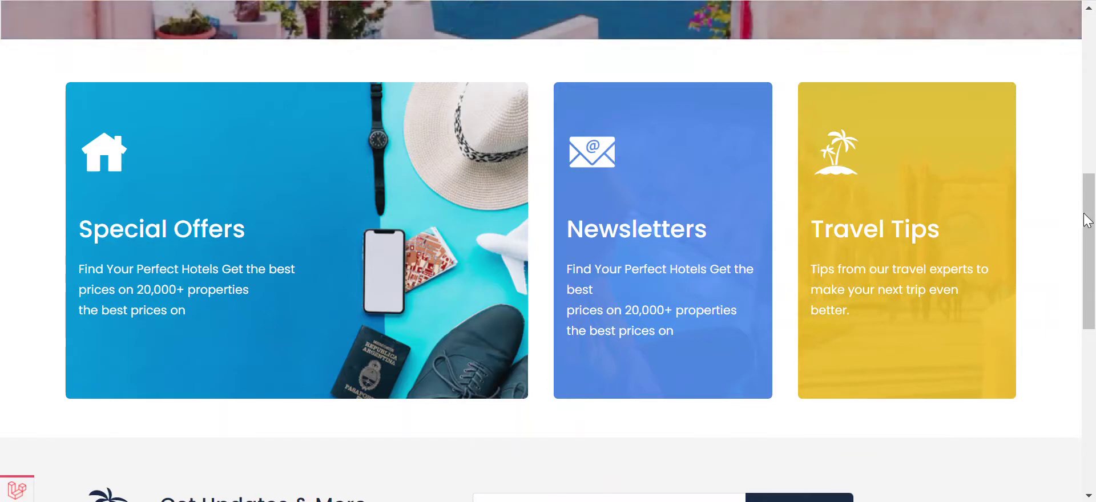
scroll(1091, 221, "down", 6)
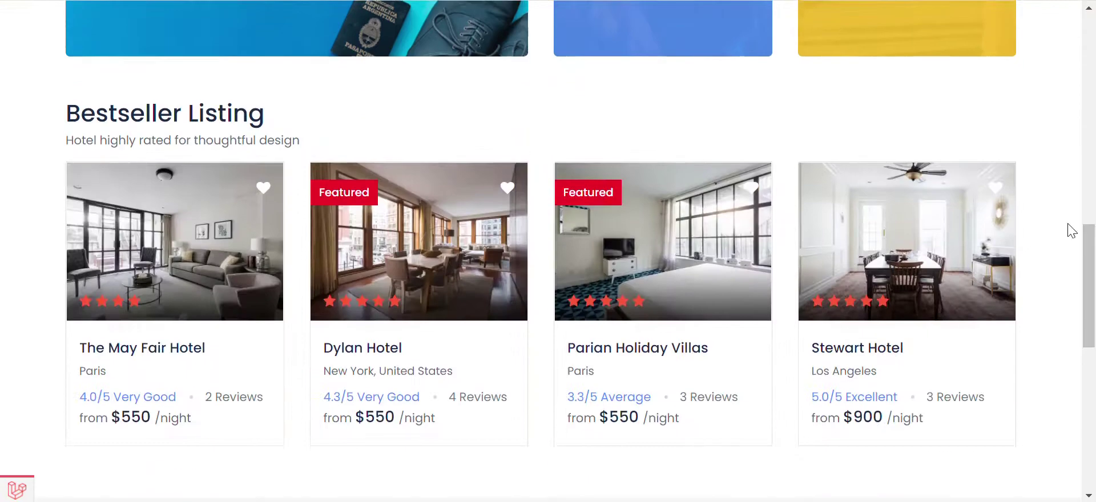
scroll(229, 288, "down", 3)
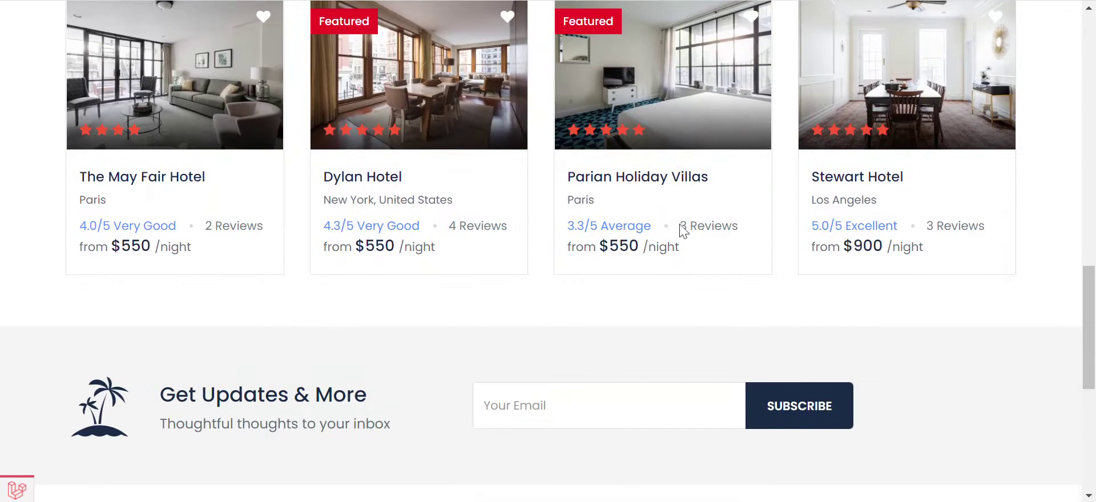
scroll(681, 227, "up", 3)
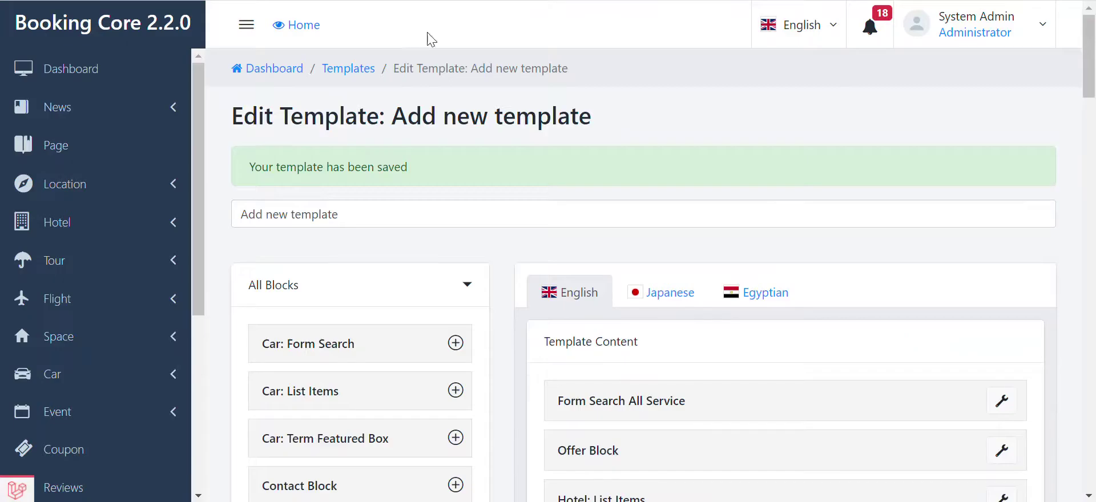
Increase the Hotel: List Items block's number of items, switch its style to Slider Carousel, and save the block and template.
scroll(707, 295, "down", 3)
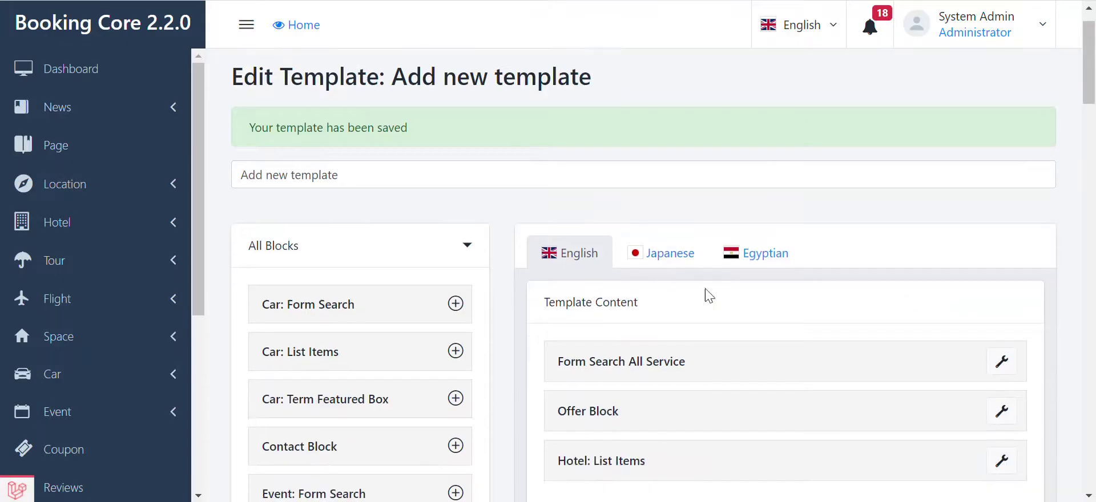
left_click(994, 334)
scroll(531, 253, "down", 2)
left_click(480, 177)
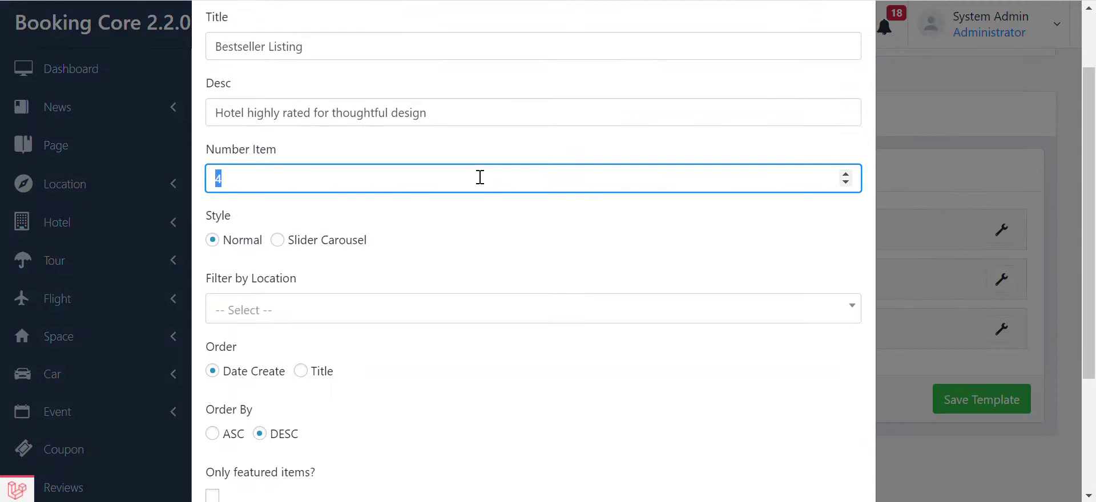
left_click(441, 244)
left_click(355, 241)
scroll(406, 248, "down", 2)
scroll(811, 440, "down", 2)
left_click(825, 450)
left_click(965, 407)
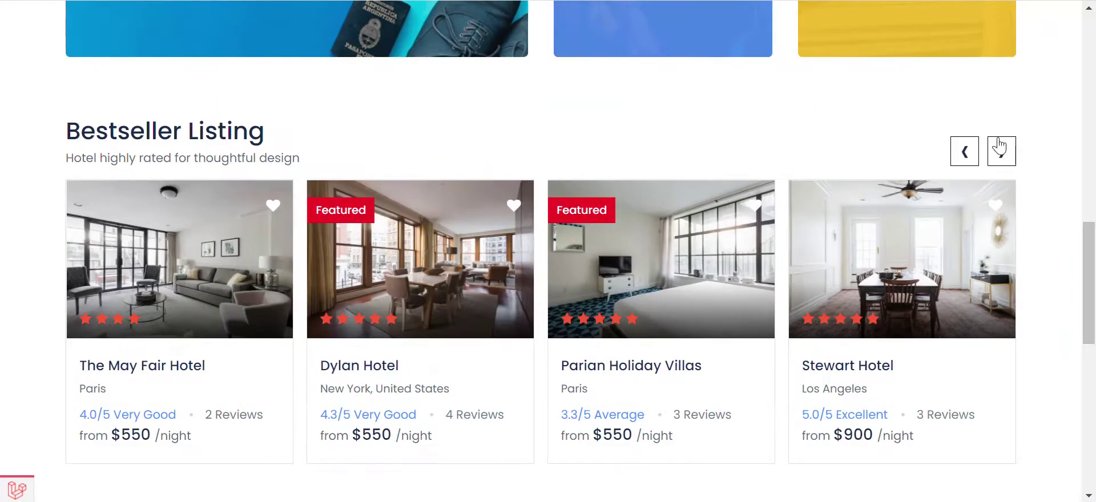
Browse the Bestseller Listing carousel forward and back on the homepage, and look over the rest of the page.
left_click(1002, 152)
left_click(1002, 151)
left_click(1002, 151)
left_click(1002, 152)
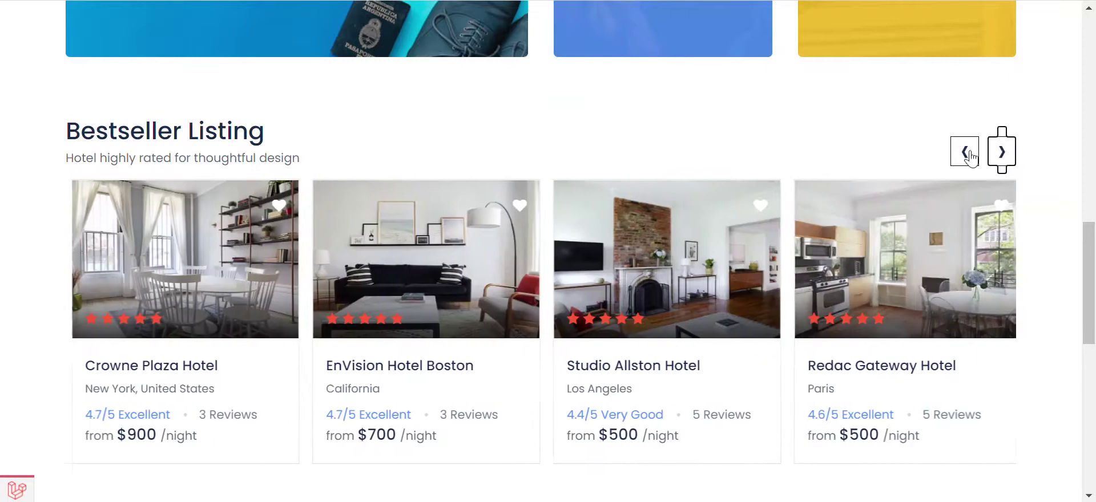
left_click(965, 151)
left_click(965, 151)
left_click(965, 151)
left_click(965, 151)
scroll(893, 215, "down", 7)
scroll(892, 217, "up", 3)
scroll(892, 217, "up", 7)
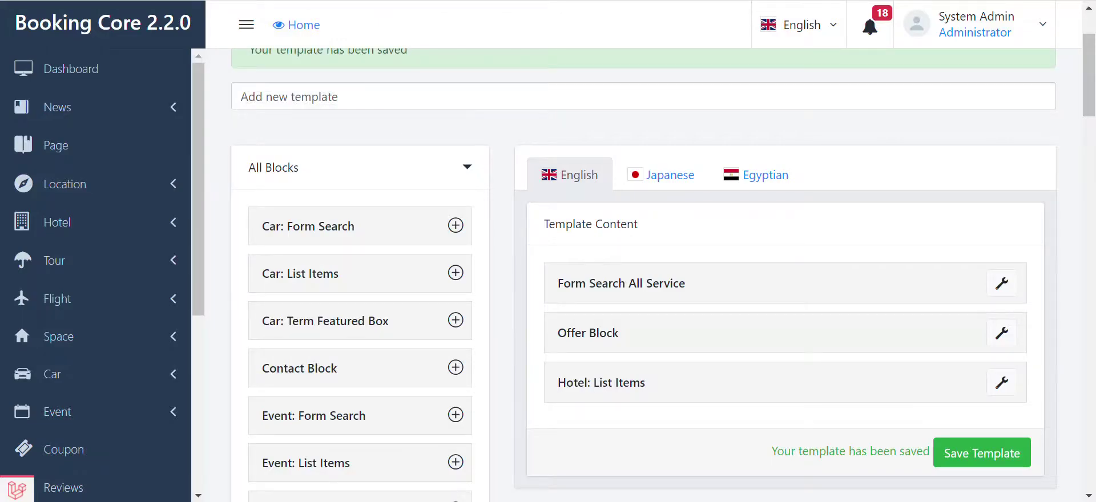
Add a List Locations block to the template and enable its Car, Event, Hotel, Space and Tour service types.
scroll(456, 315, "down", 5)
left_click(456, 311)
scroll(714, 269, "up", 3)
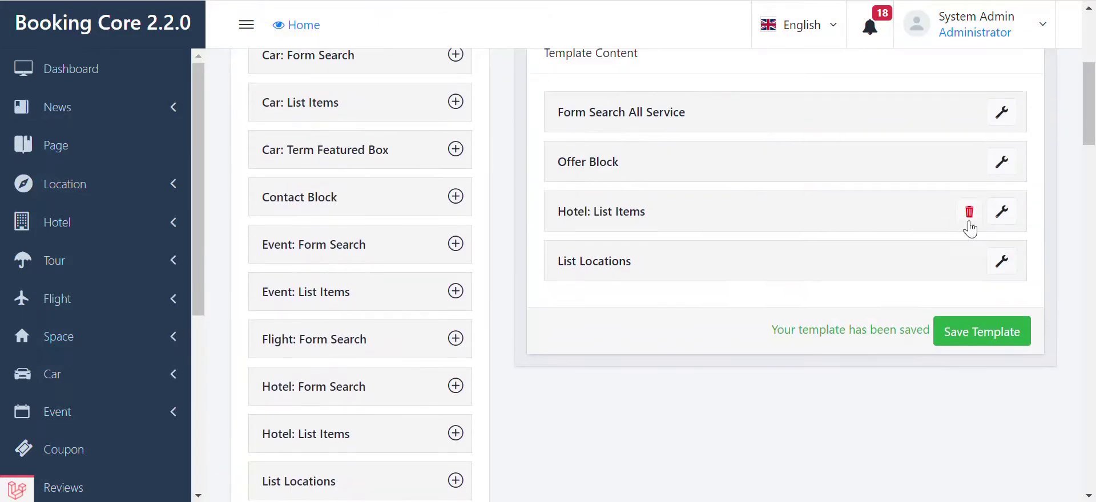
left_click(1002, 262)
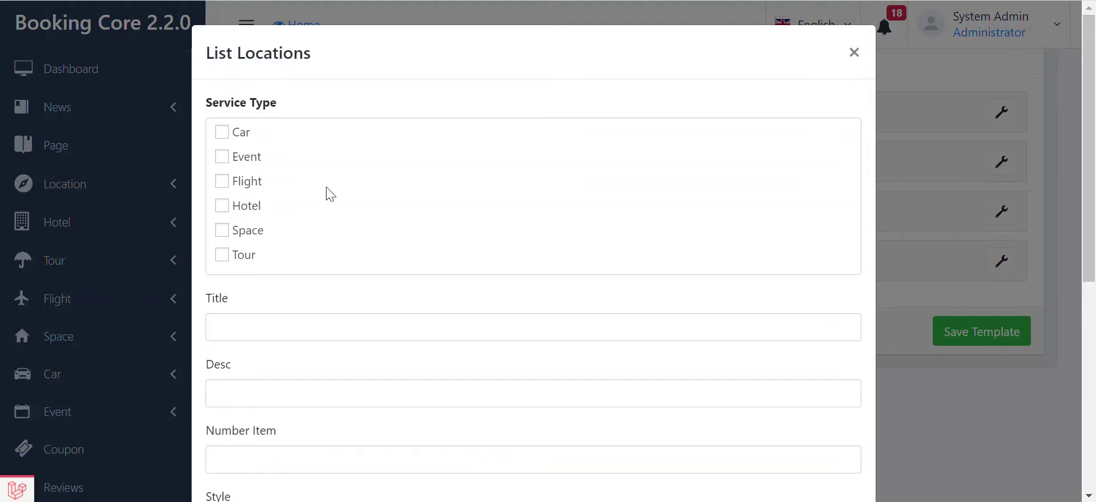
left_click(246, 137)
left_click(247, 158)
Title the locations block "Top Destinations", describe it as "It is a long established fact that a reader", and set 6 items.
left_click(261, 332)
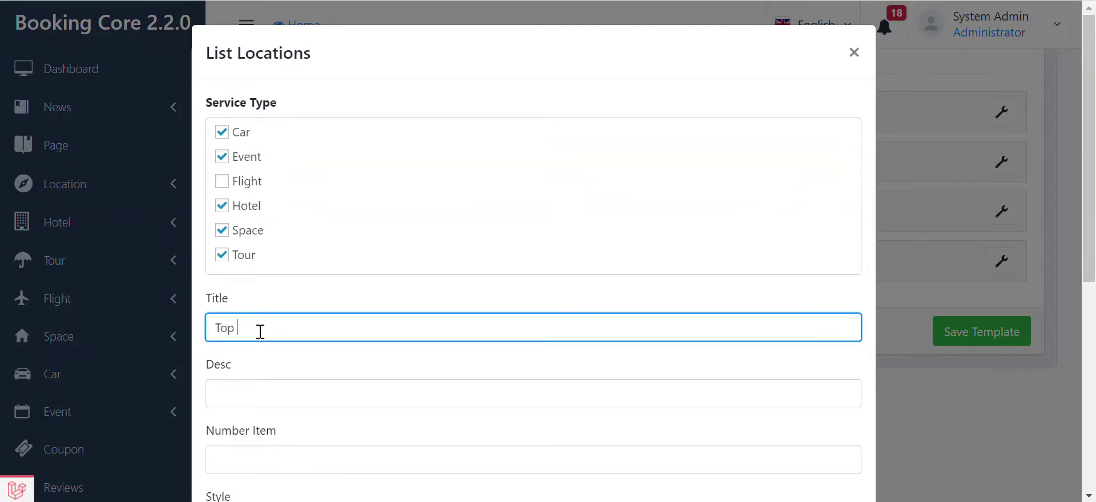
type("Top Destinations")
key("Tab")
type("It is a long established fact that a reader")
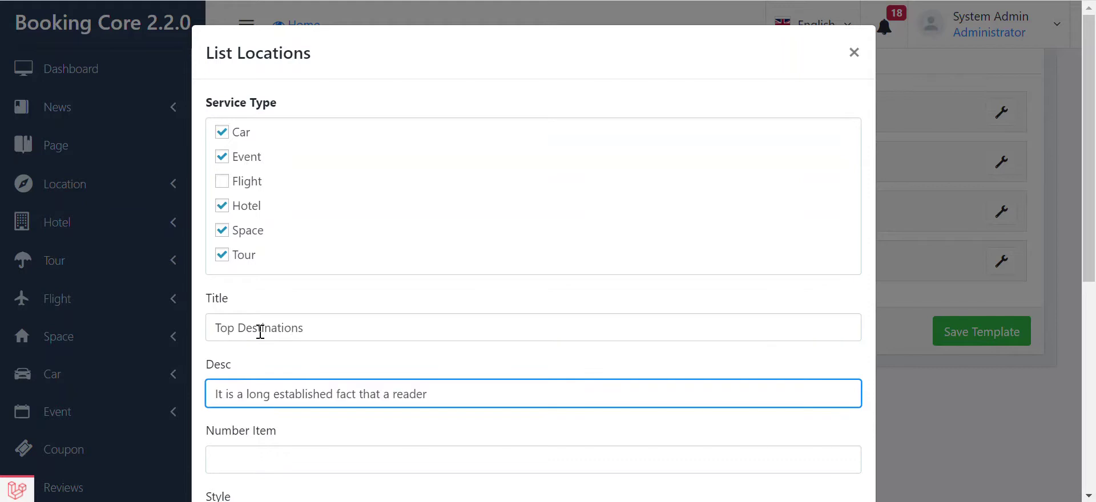
scroll(261, 332, "down", 2)
left_click(255, 367)
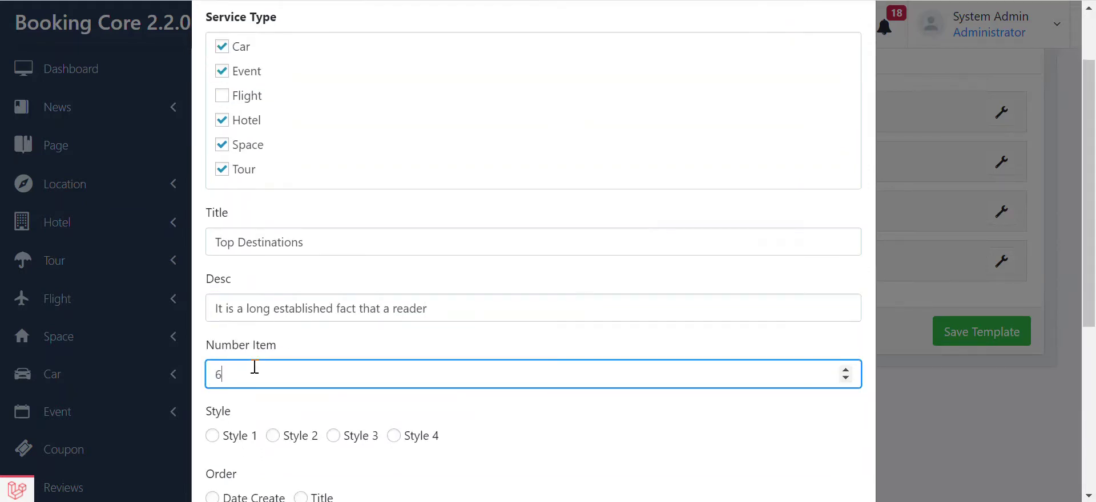
Set the locations block to Style 4 and order it by Title, ASC.
scroll(255, 367, "down", 2)
left_click(407, 353)
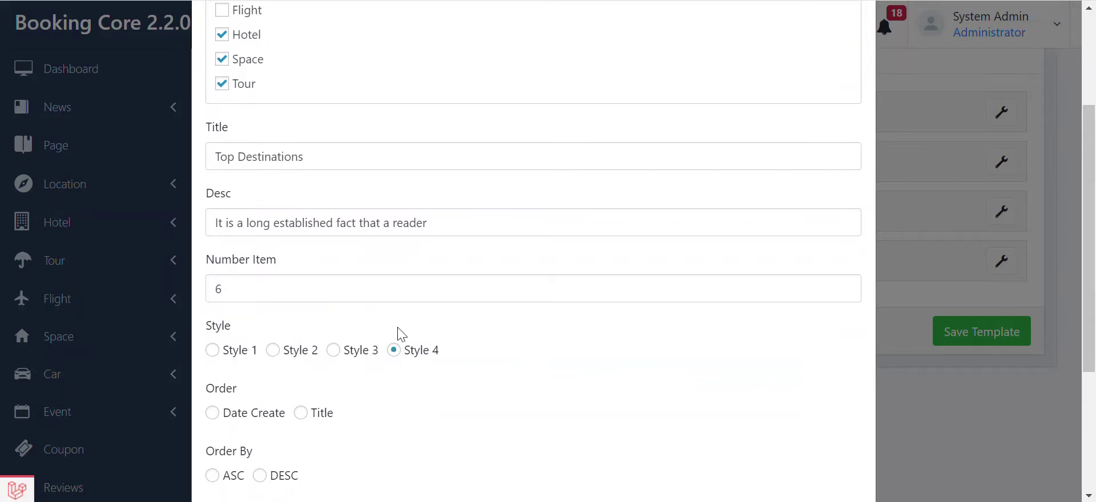
scroll(331, 428, "down", 2)
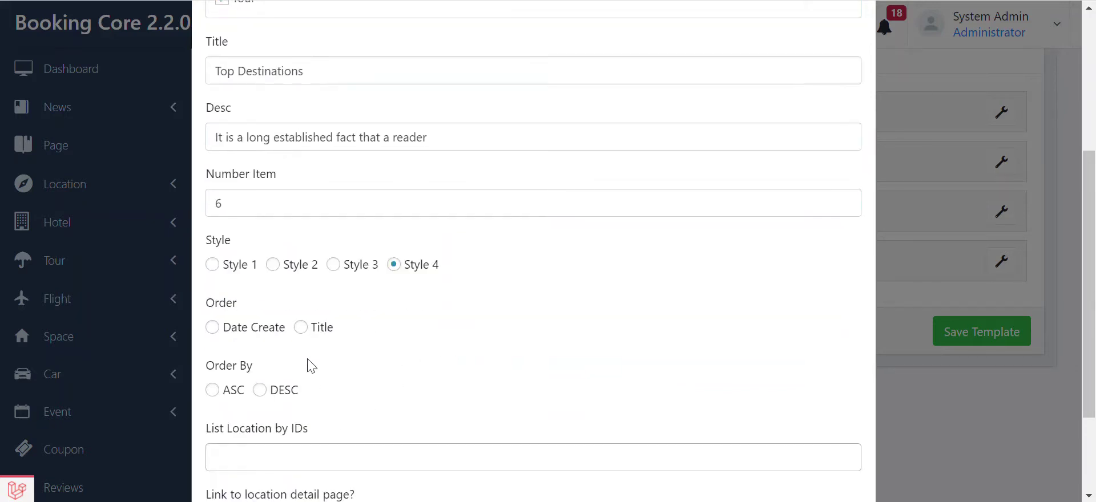
left_click(240, 393)
Try picking San Francisco, Los Angeles and California for List Location by IDs, and clear the selection.
scroll(304, 331, "down", 3)
left_click(305, 330)
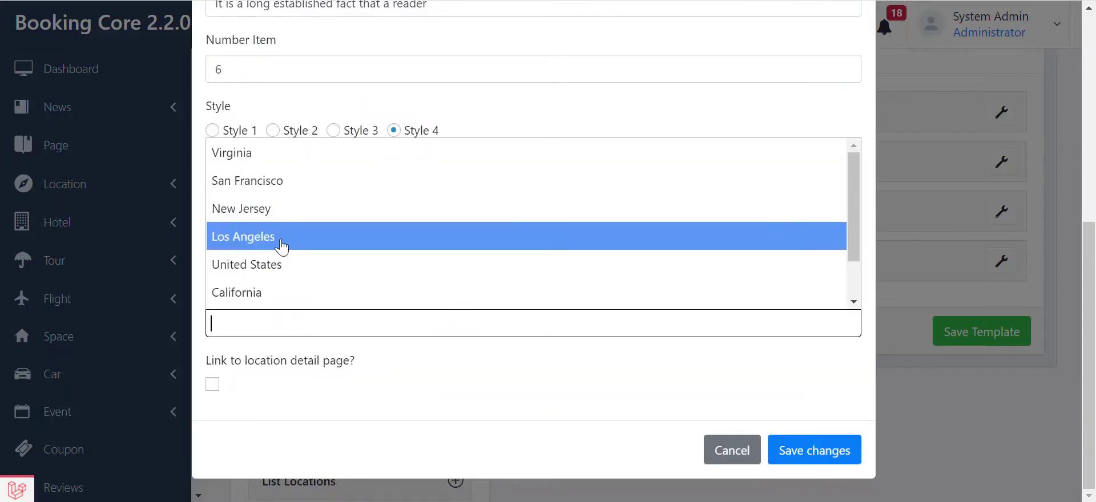
left_click(256, 181)
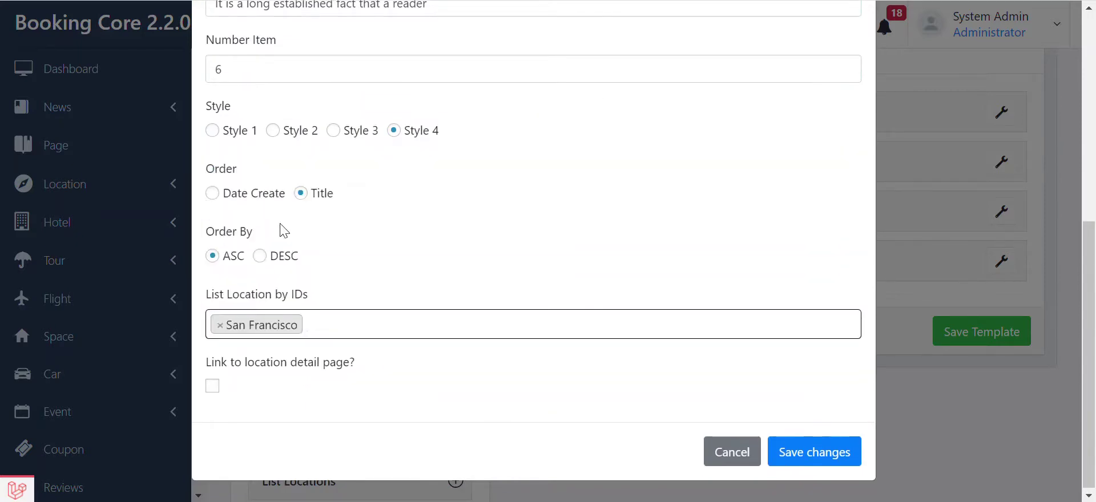
left_click(326, 330)
left_click(334, 264)
left_click(403, 328)
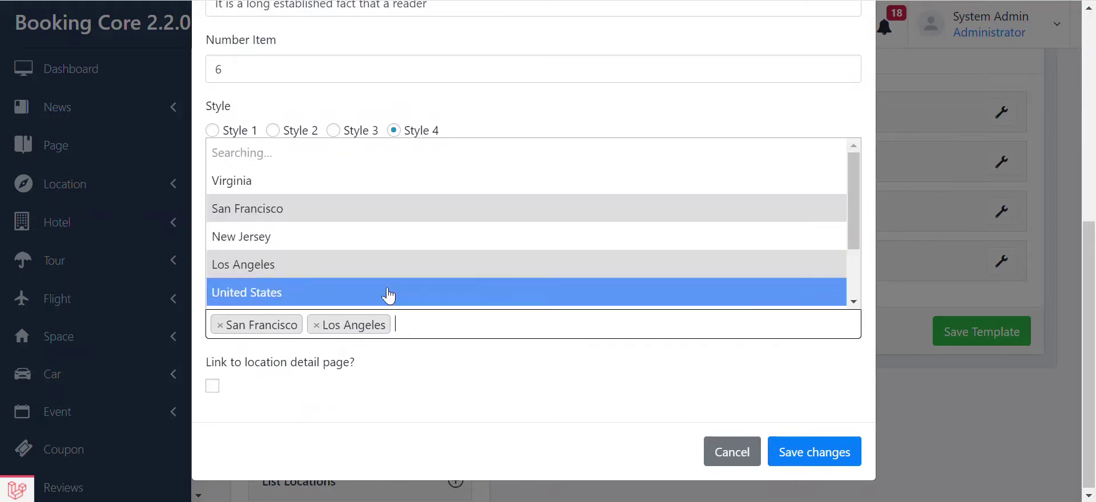
left_click(388, 294)
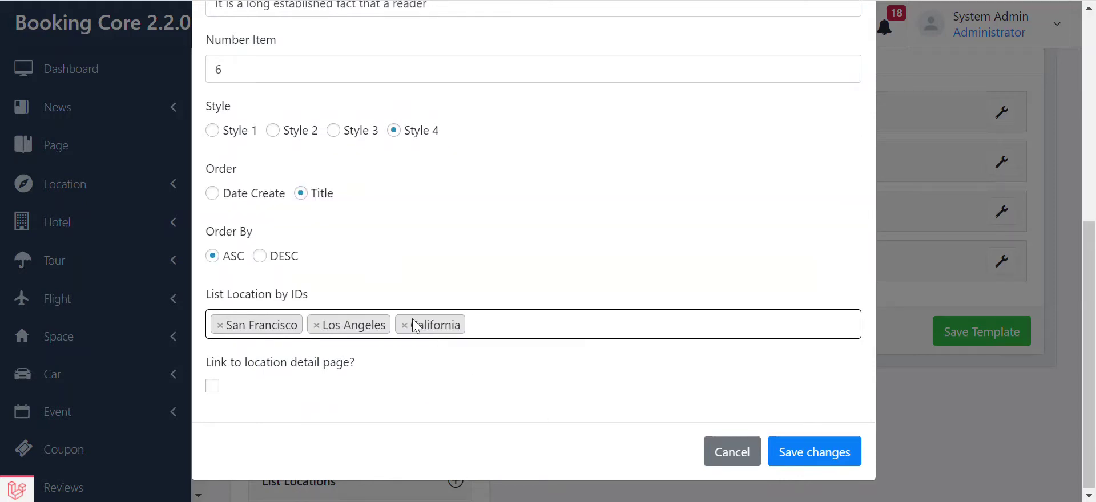
left_click(405, 325)
left_click(317, 326)
left_click(229, 332)
left_click(220, 325)
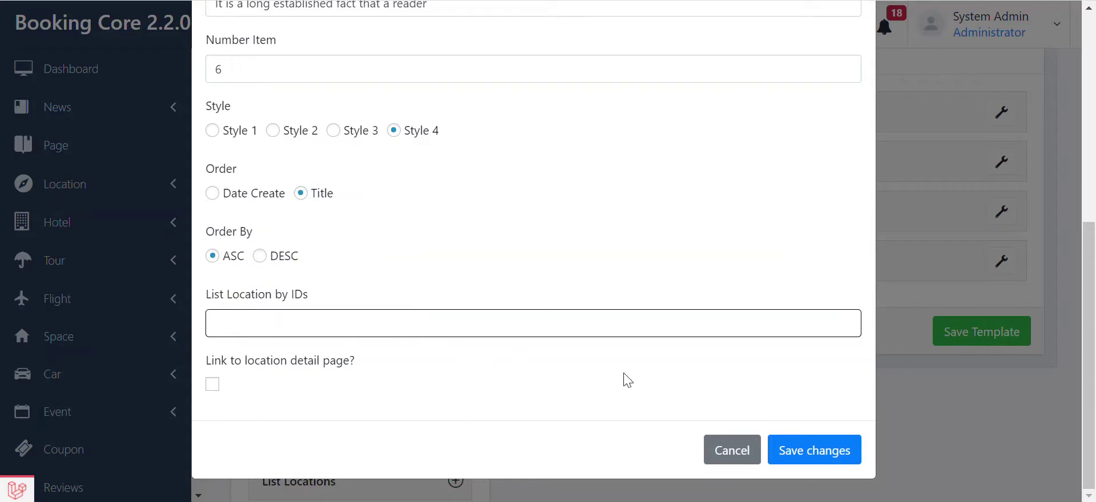
Save the locations block and the template, and review the Top Destinations section on the homepage.
left_click(828, 456)
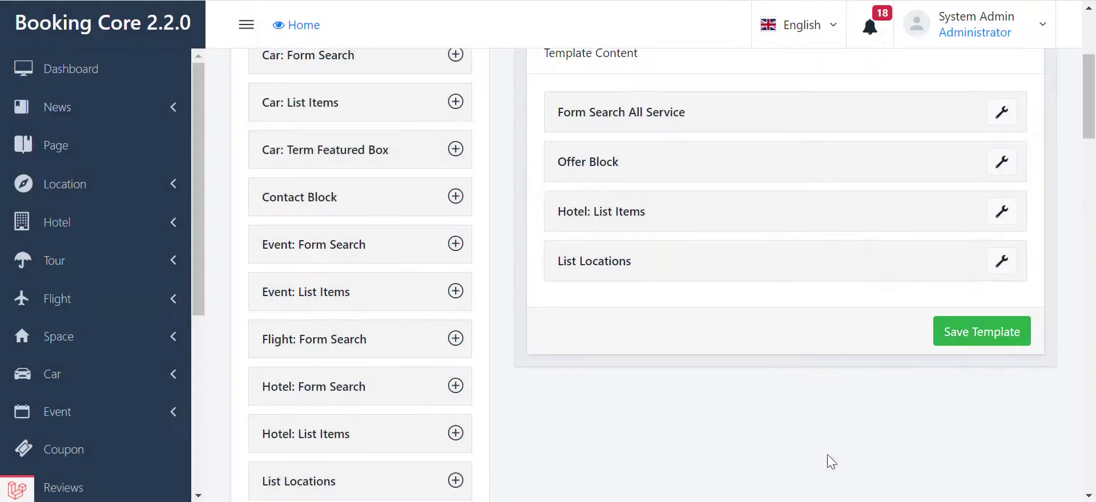
left_click(970, 340)
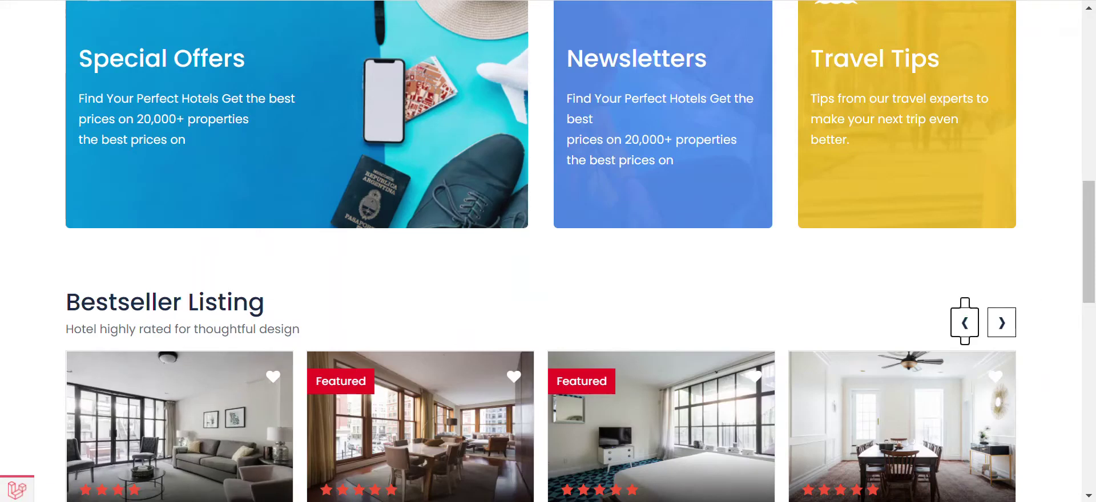
scroll(130, 296, "down", 10)
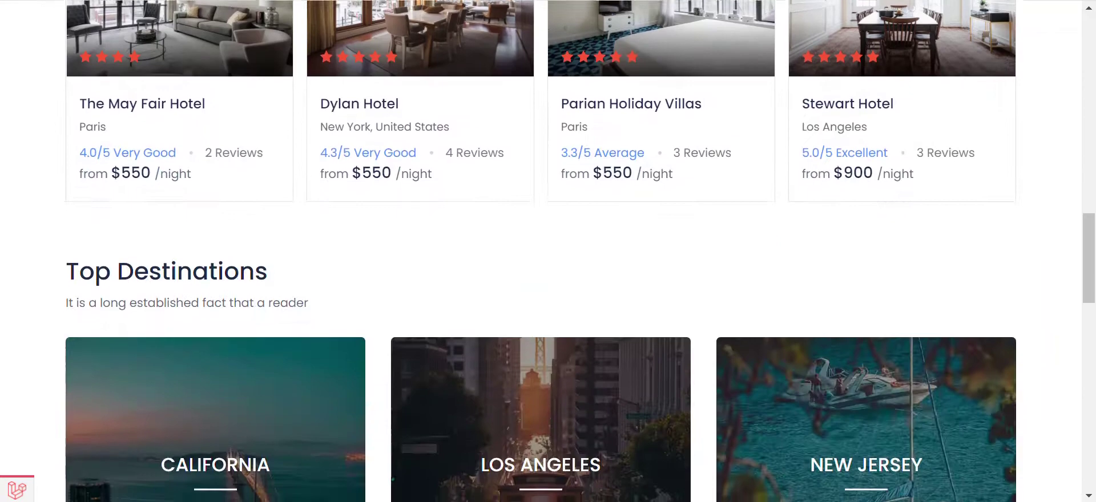
scroll(130, 297, "down", 3)
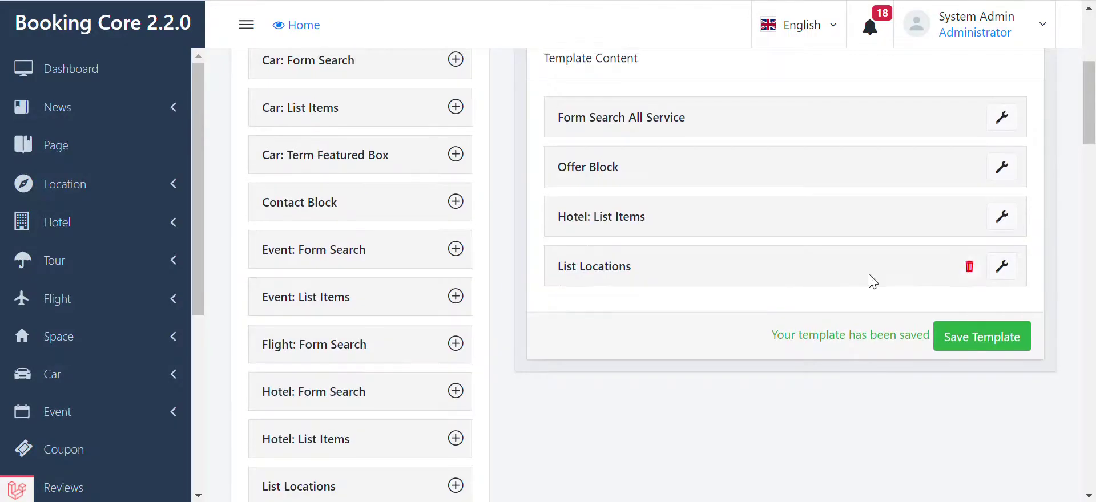
Change the List Locations block to Style 1, save the block and template, and review the new layout on the homepage.
scroll(871, 279, "up", 2)
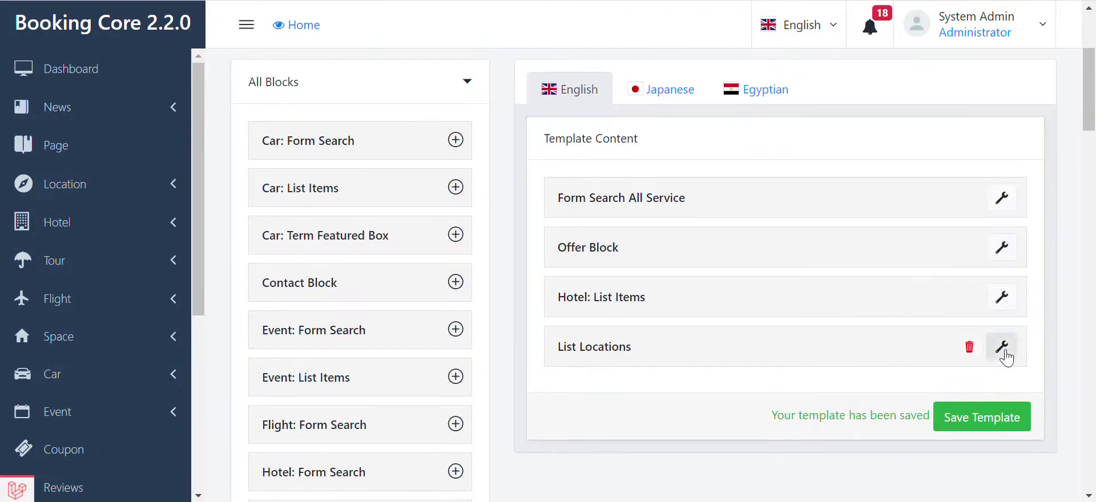
left_click(1002, 346)
scroll(308, 331, "down", 3)
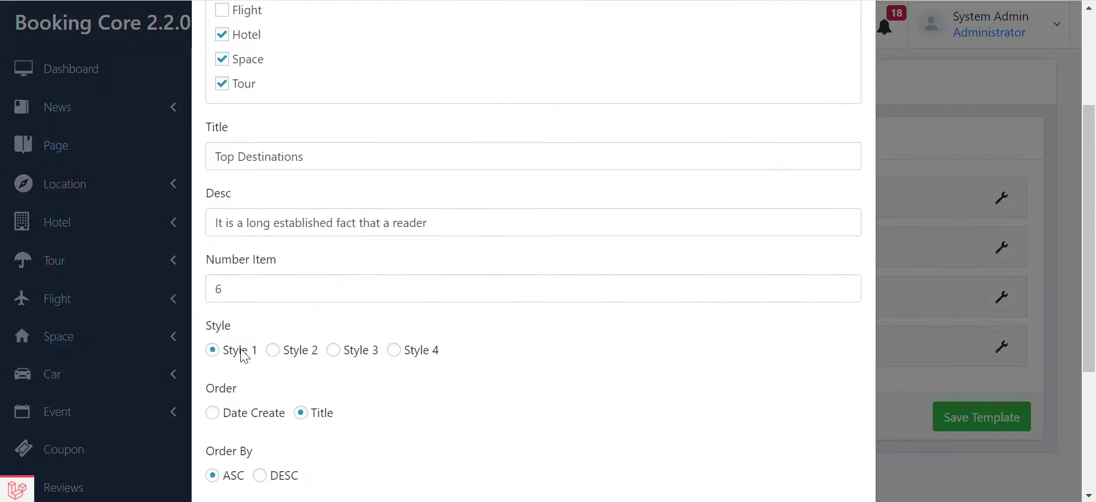
scroll(458, 345, "down", 4)
left_click(796, 454)
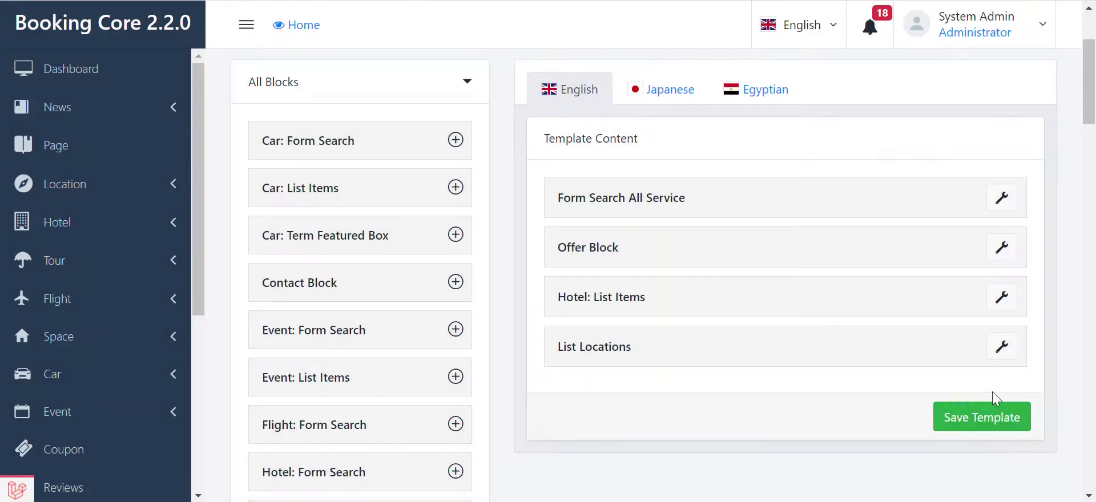
left_click(980, 416)
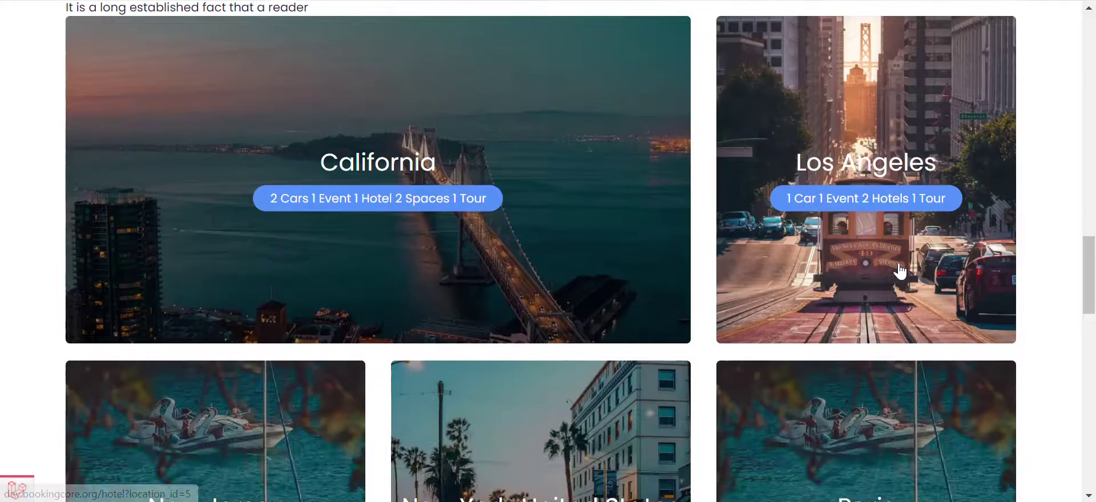
scroll(897, 270, "down", 4)
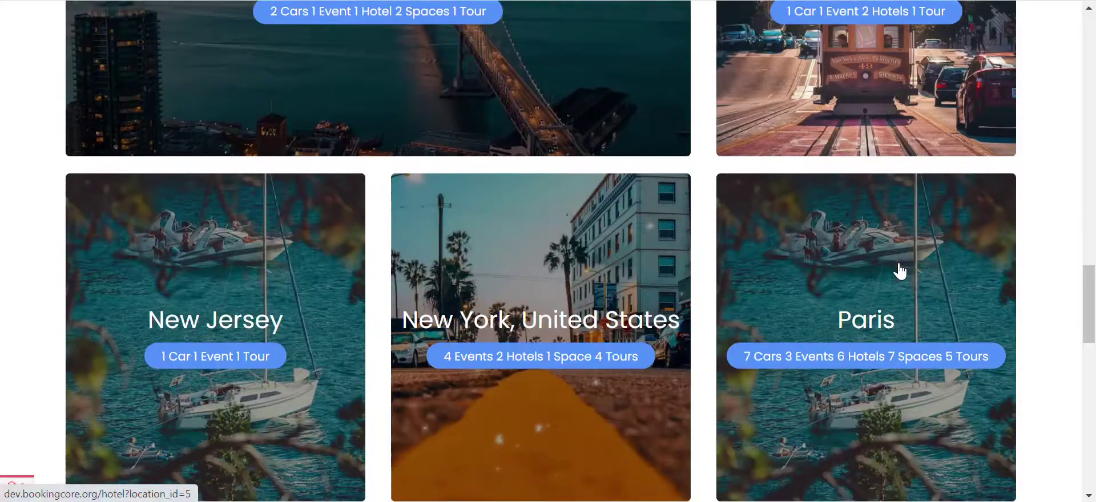
Change the List Locations block to Style 2, save the block and template, and review the Top Destinations section on the homepage.
scroll(900, 271, "up", 4)
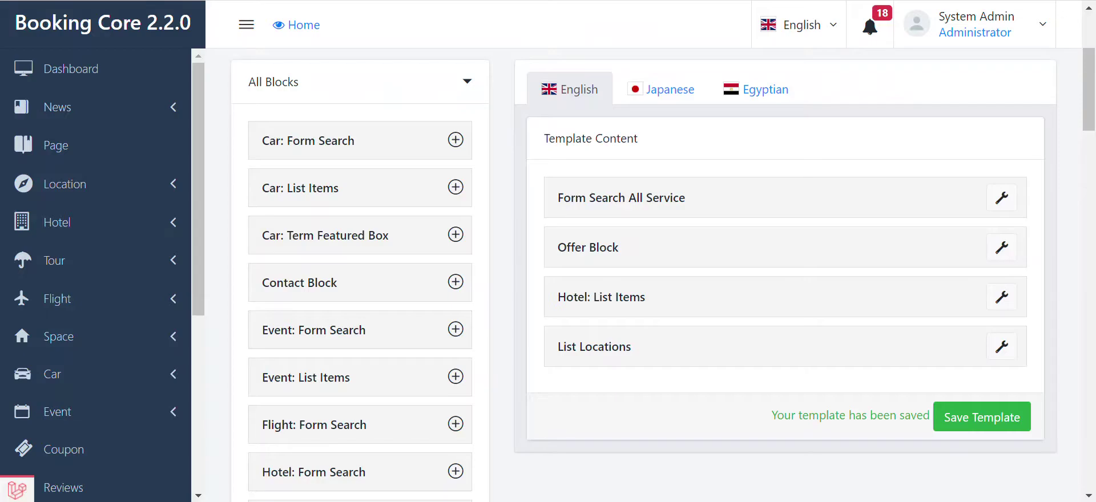
left_click(1002, 346)
scroll(319, 343, "down", 4)
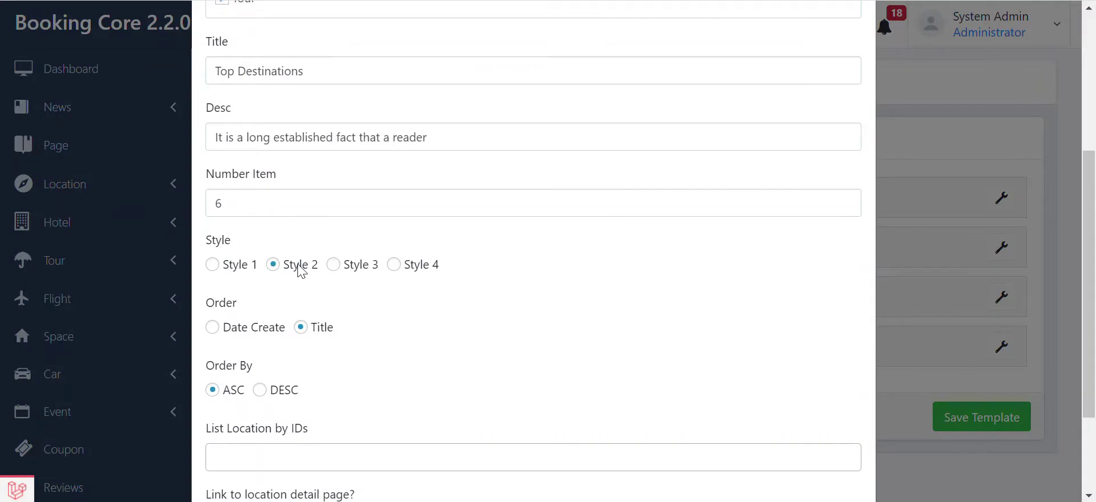
scroll(301, 272, "down", 3)
left_click(788, 455)
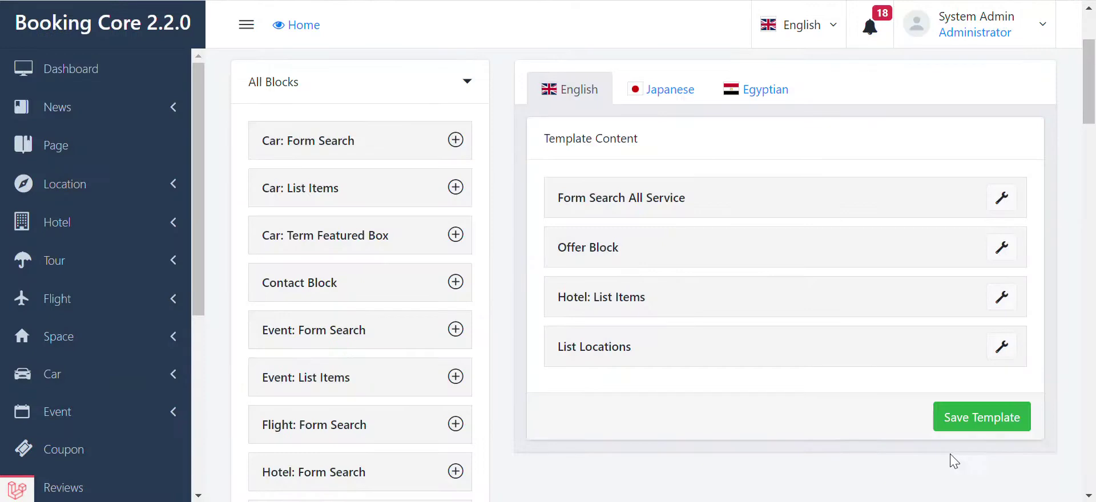
left_click(981, 427)
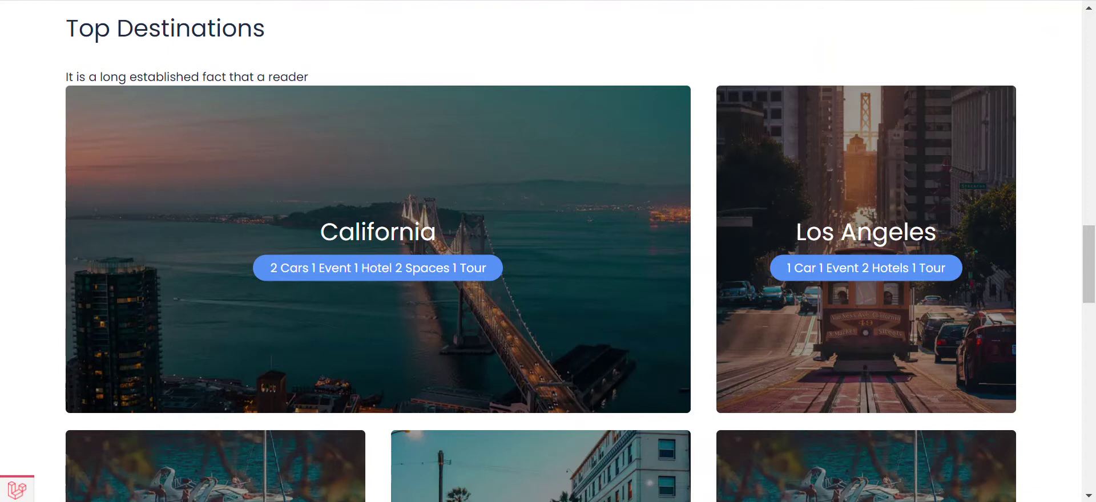
key("F5")
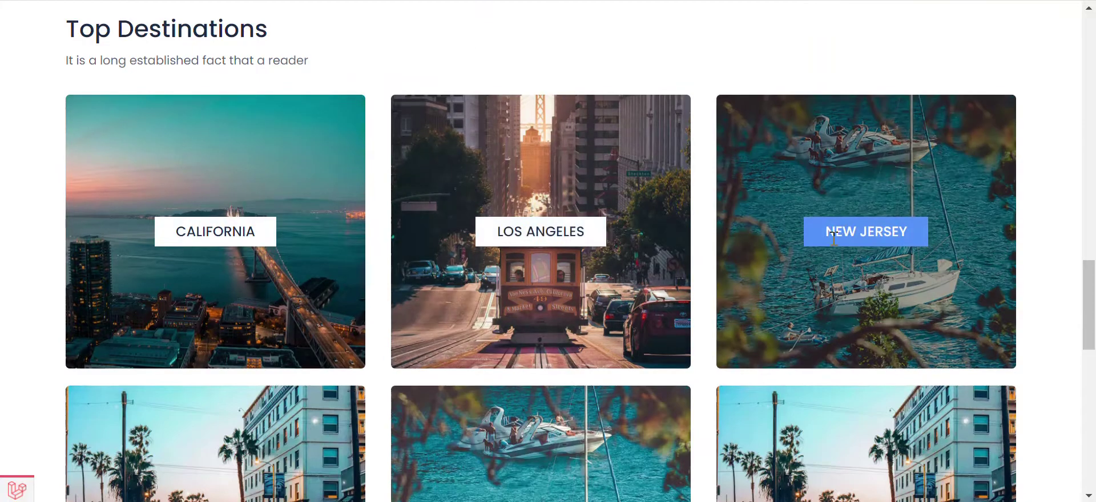
scroll(971, 274, "down", 3)
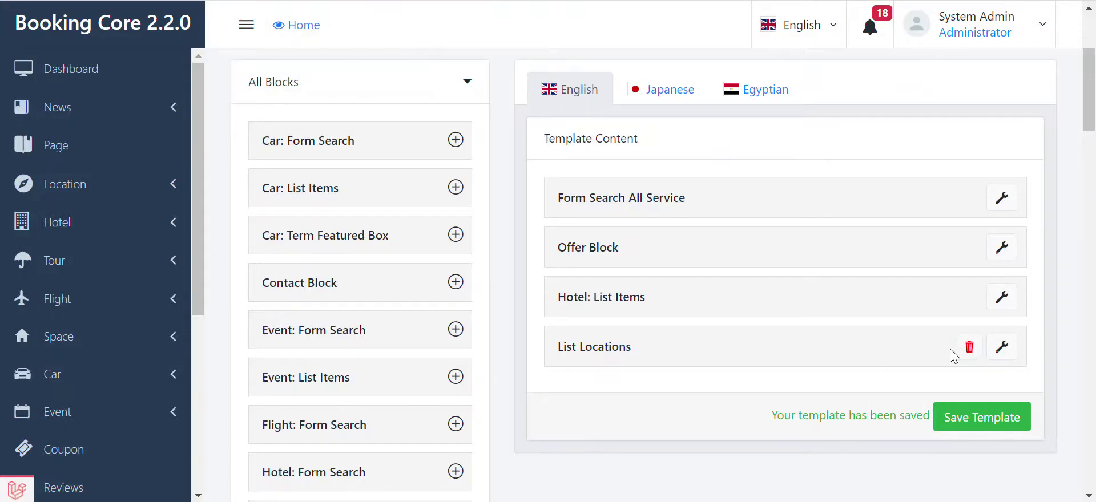
Add a Tour: List Items block to the template.
scroll(486, 411, "down", 10)
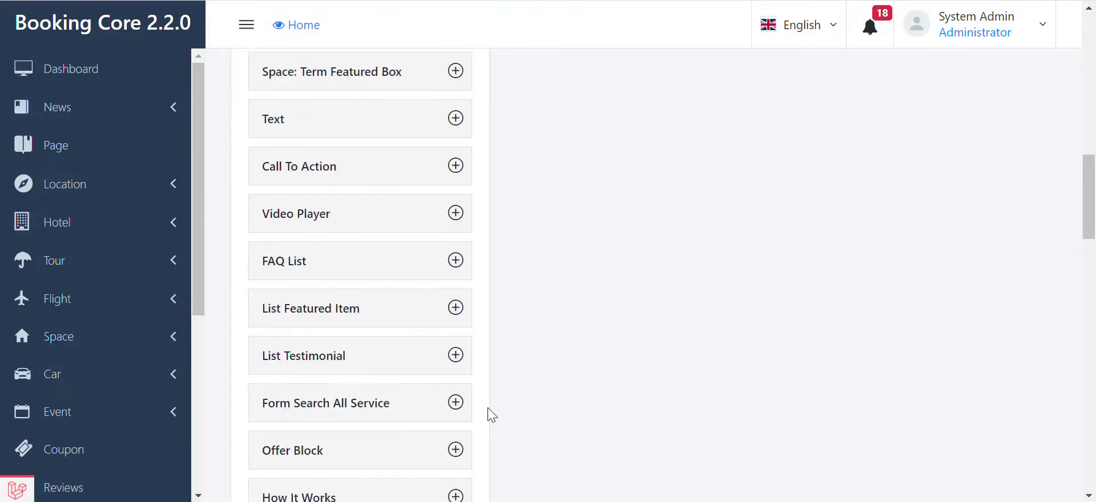
scroll(484, 413, "down", 3)
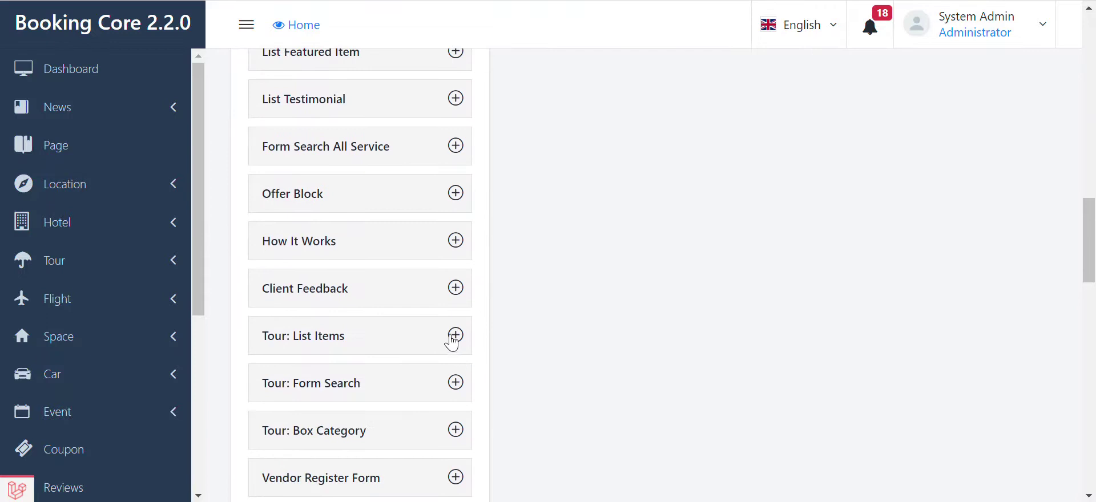
left_click(455, 336)
scroll(680, 264, "up", 15)
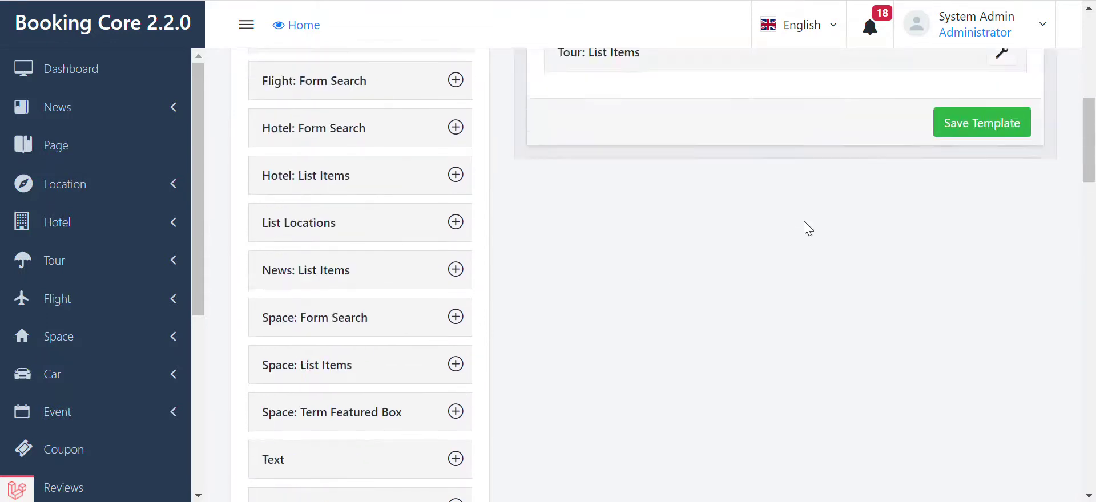
Give the tour block the title "Our best promotion tours", description "Most popular destinations", 6 items and the Box Shadow style.
left_click(1012, 395)
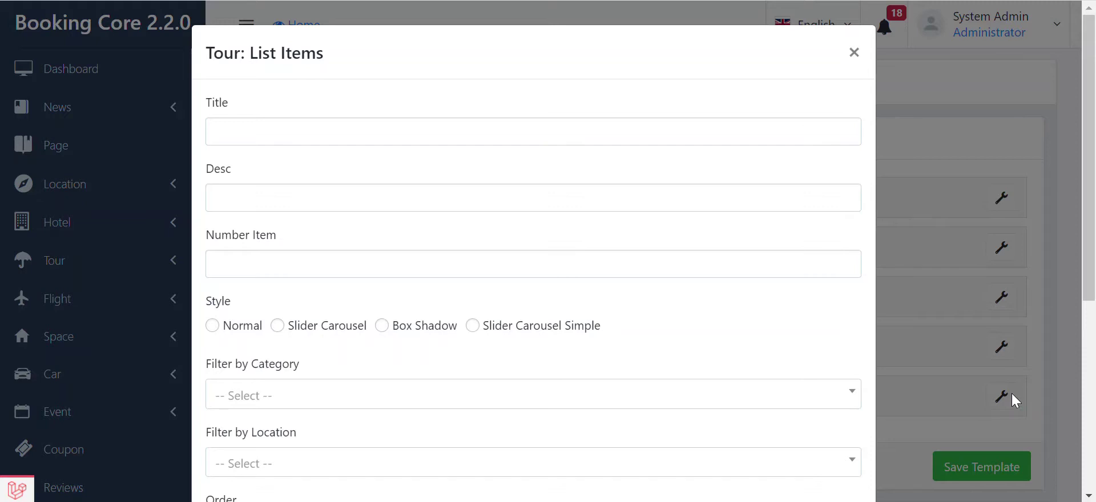
left_click(596, 140)
type("Our best promotion tours")
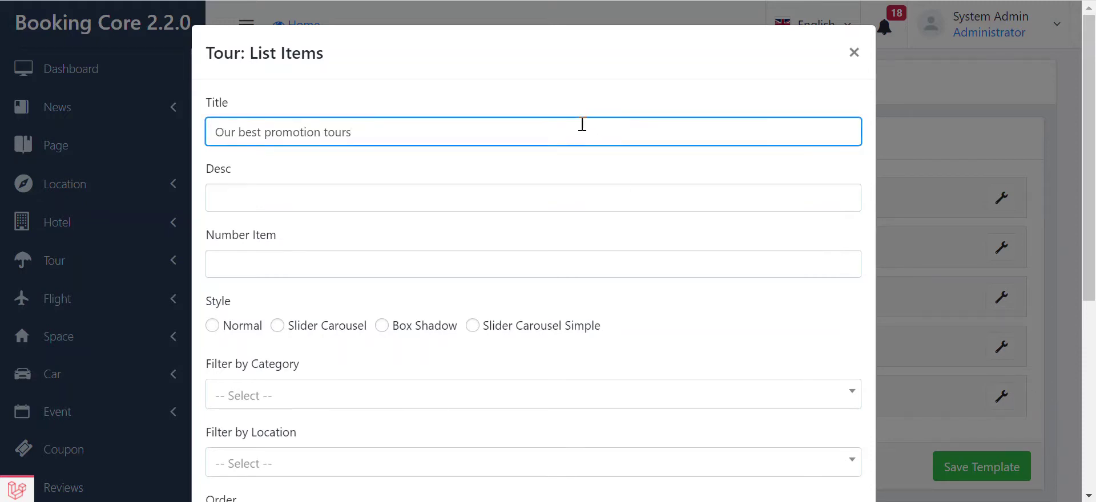
left_click(455, 197)
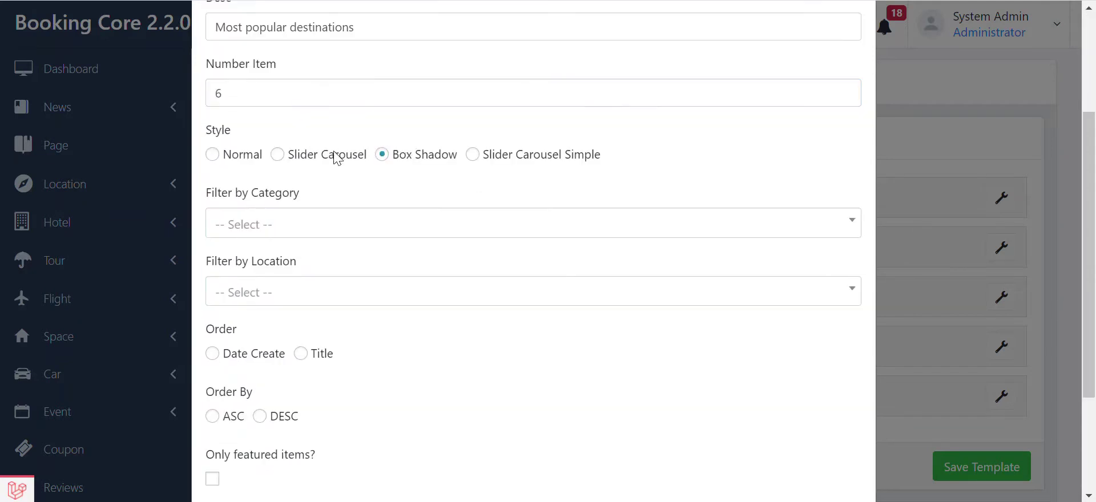
left_click(337, 157)
left_click(254, 156)
left_click(484, 162)
left_click(402, 160)
Try filtering the tour block by category and clear the selection, and check the location filter without choosing one.
scroll(299, 220, "down", 2)
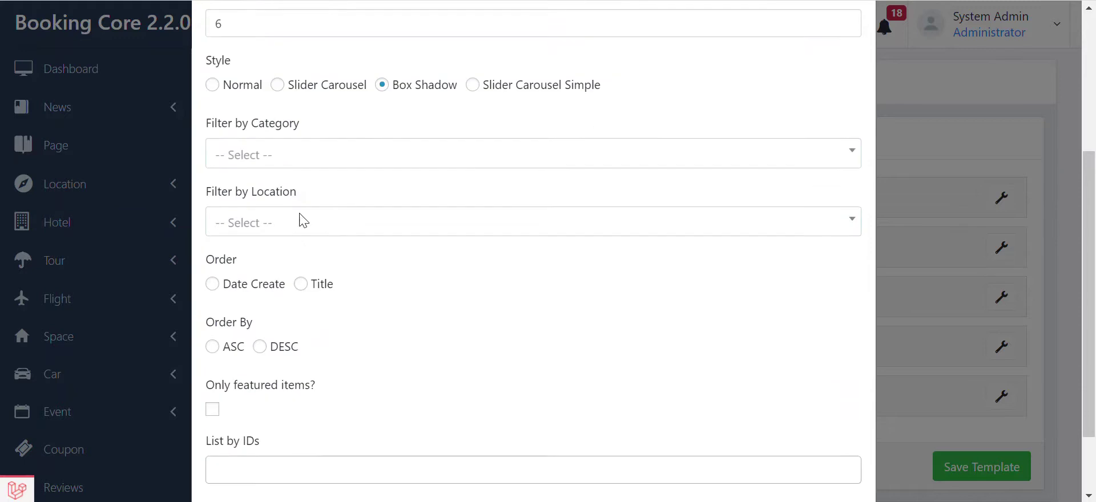
left_click(276, 145)
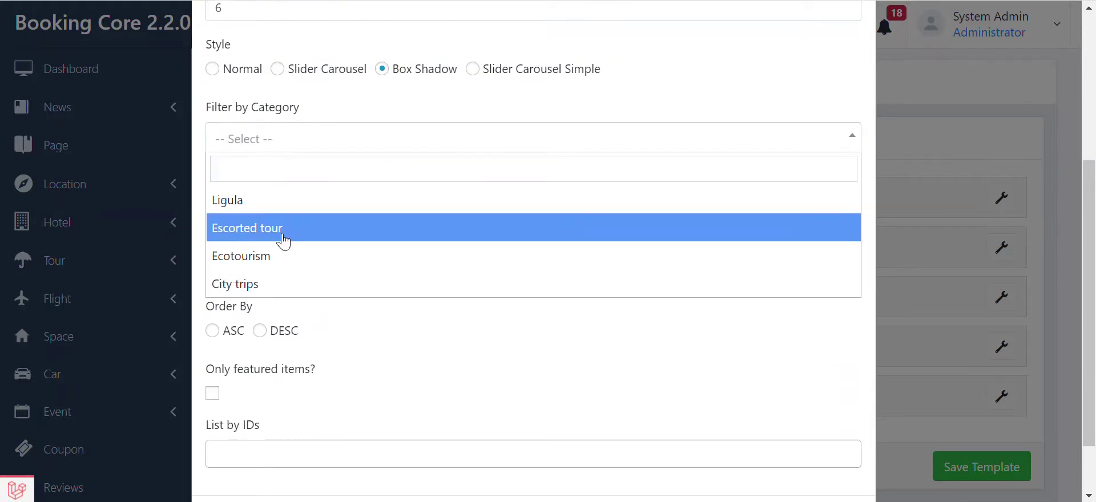
left_click(271, 234)
left_click(318, 149)
left_click(320, 312)
left_click(363, 148)
left_click(382, 310)
left_click(839, 140)
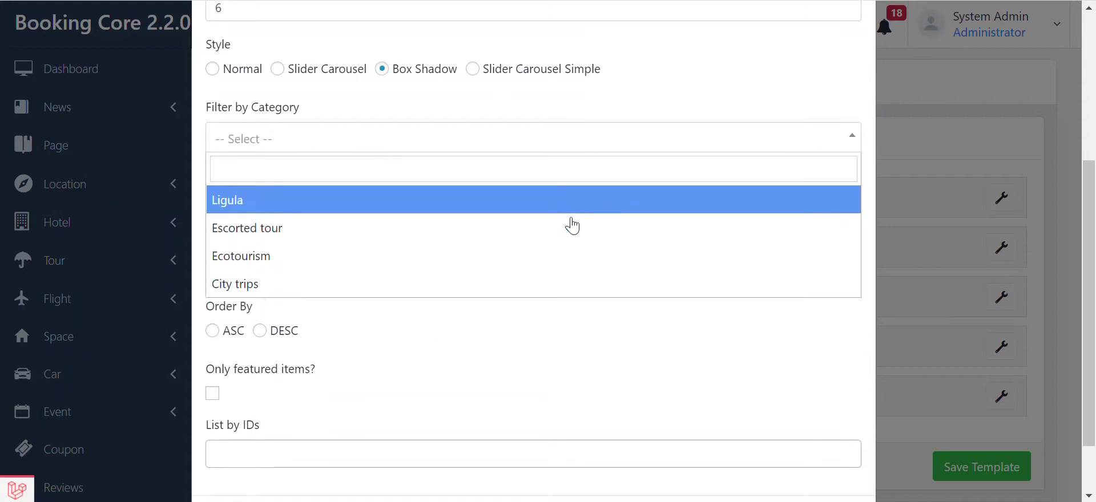
left_click(547, 370)
left_click(303, 203)
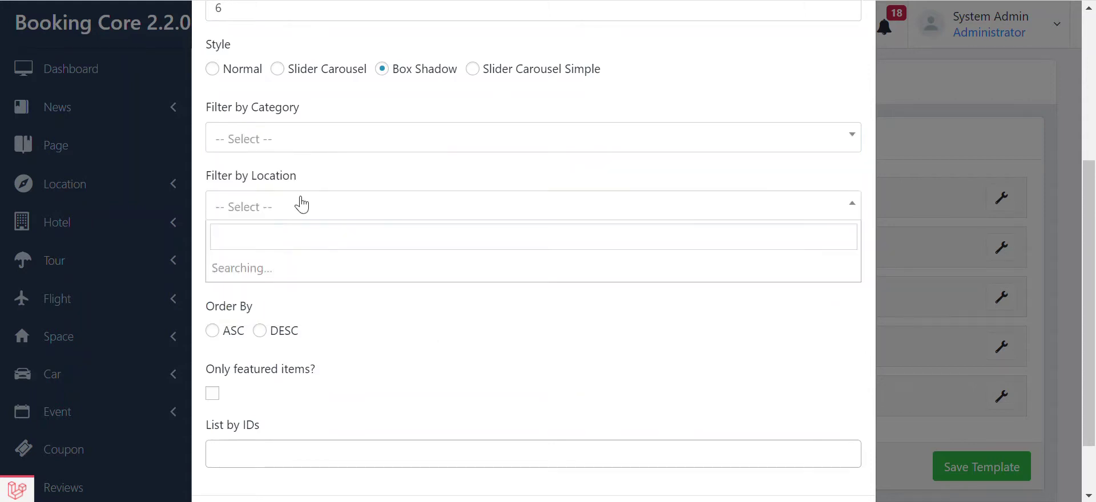
left_click(474, 172)
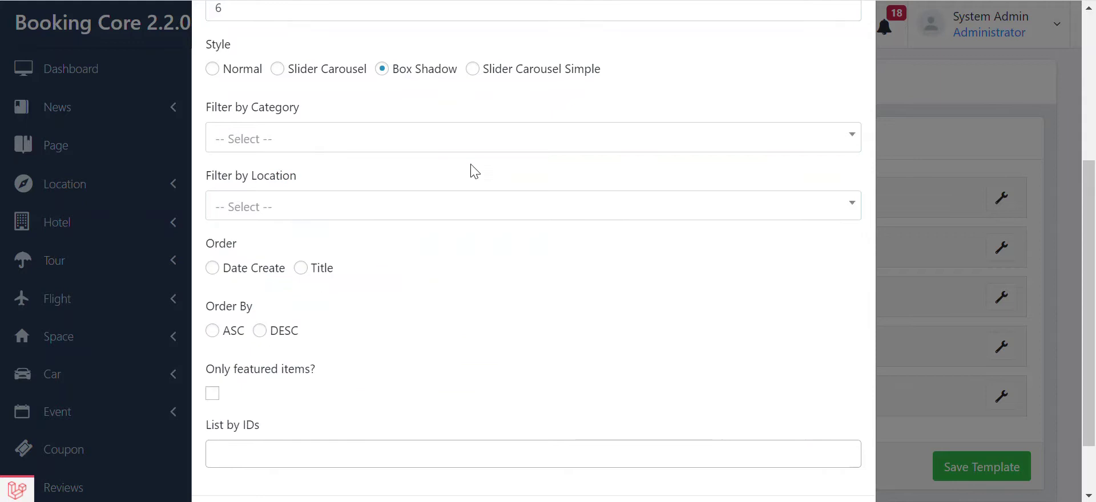
Order the tours by Date Create, and try adding Cannes and Antibes Night Tour to List by IDs before removing it.
scroll(382, 267, "down", 2)
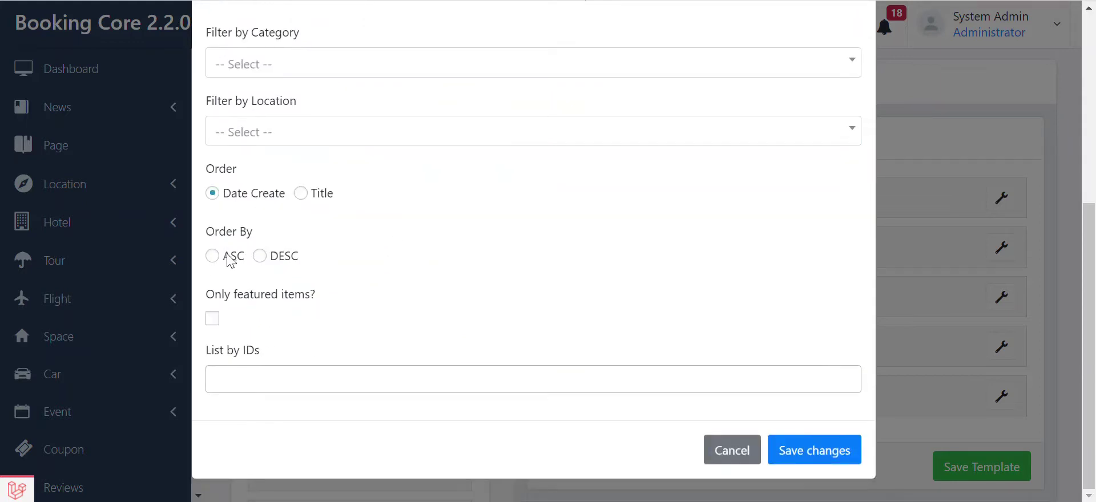
left_click(269, 374)
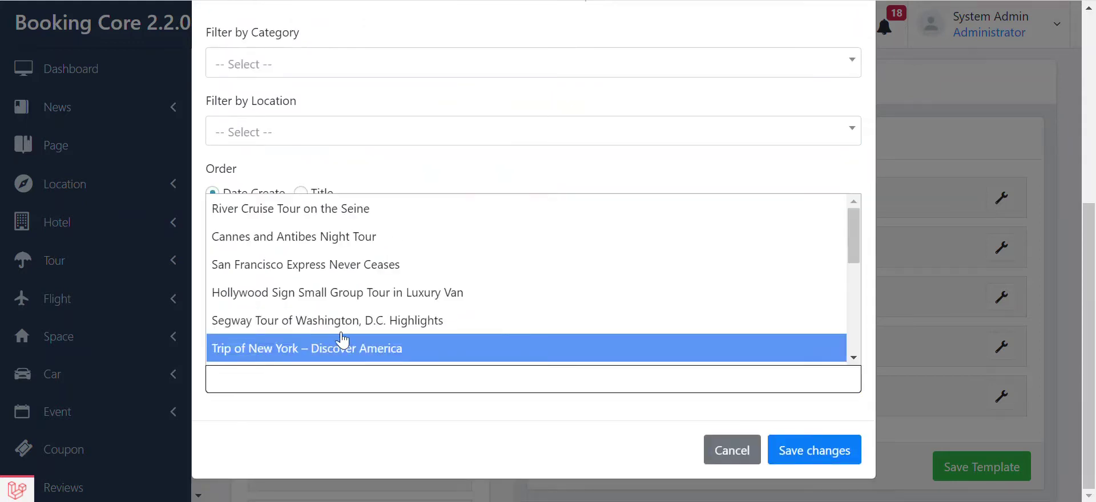
left_click(358, 296)
left_click(390, 378)
left_click(319, 228)
left_click(220, 381)
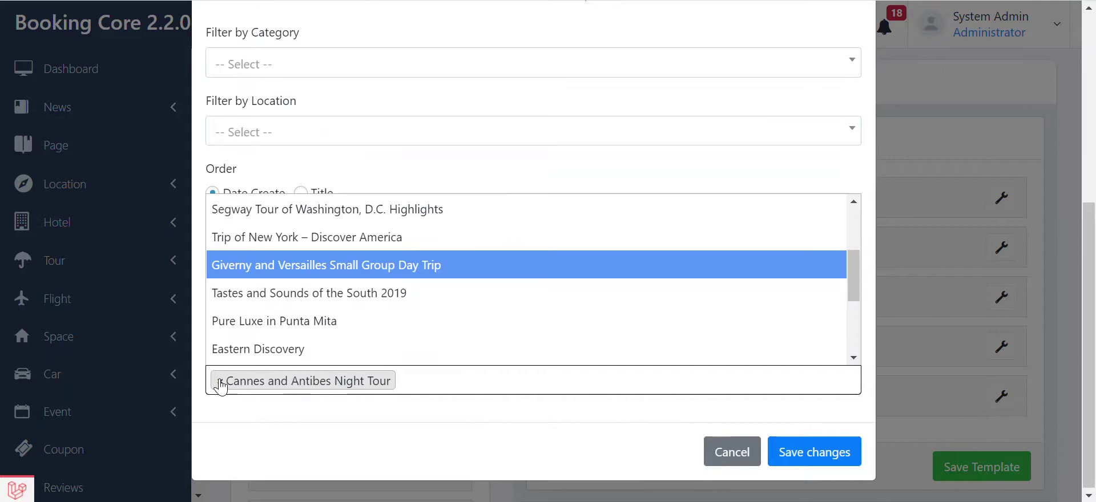
left_click(220, 380)
left_click(394, 435)
Save the tour block and the template, and review the "Our best promotion tours" section on the homepage.
left_click(791, 449)
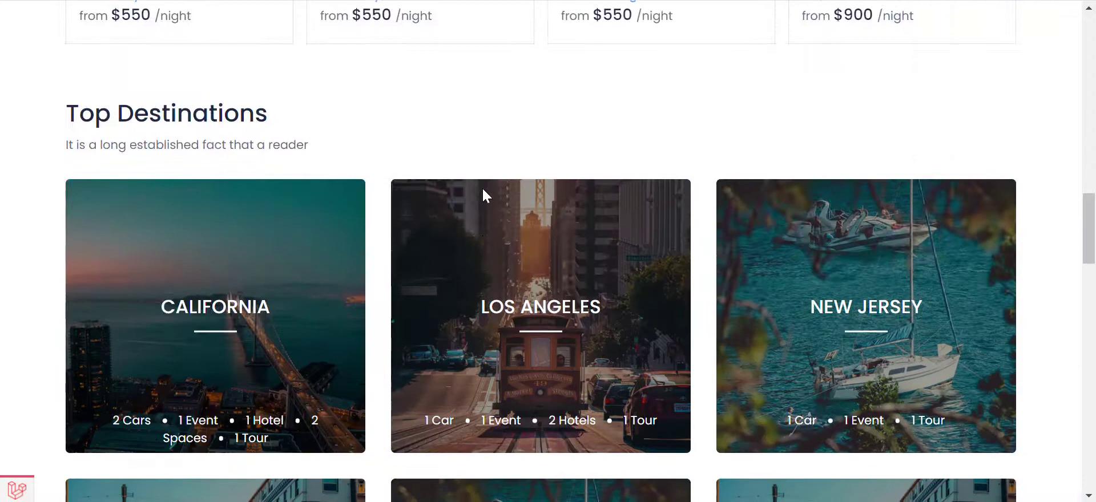
scroll(482, 189, "down", 6)
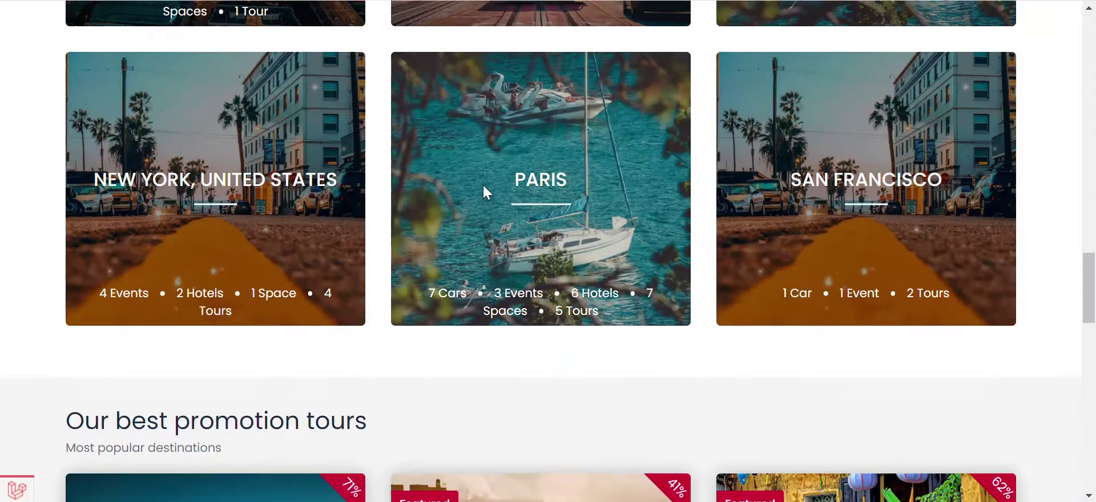
scroll(483, 185, "down", 7)
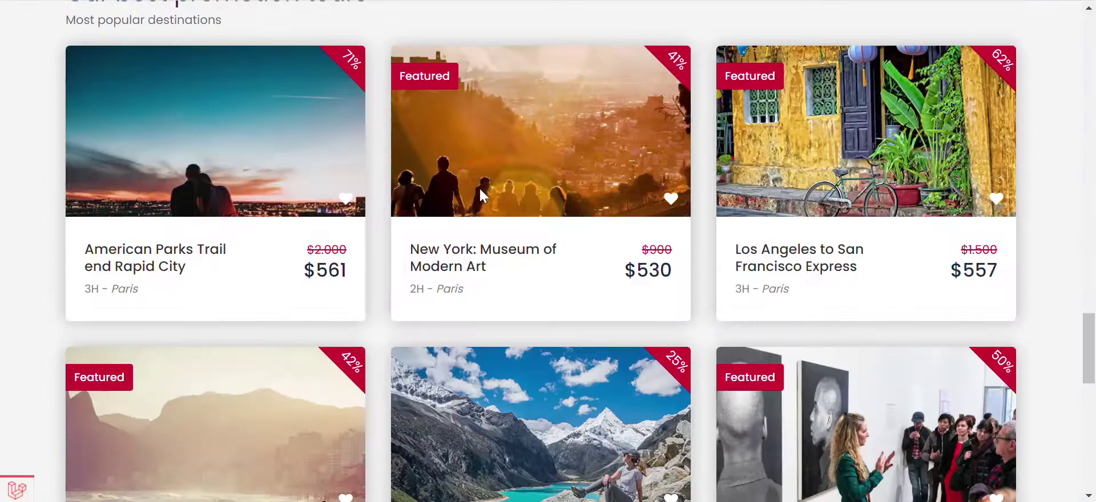
mouse_move(196, 191)
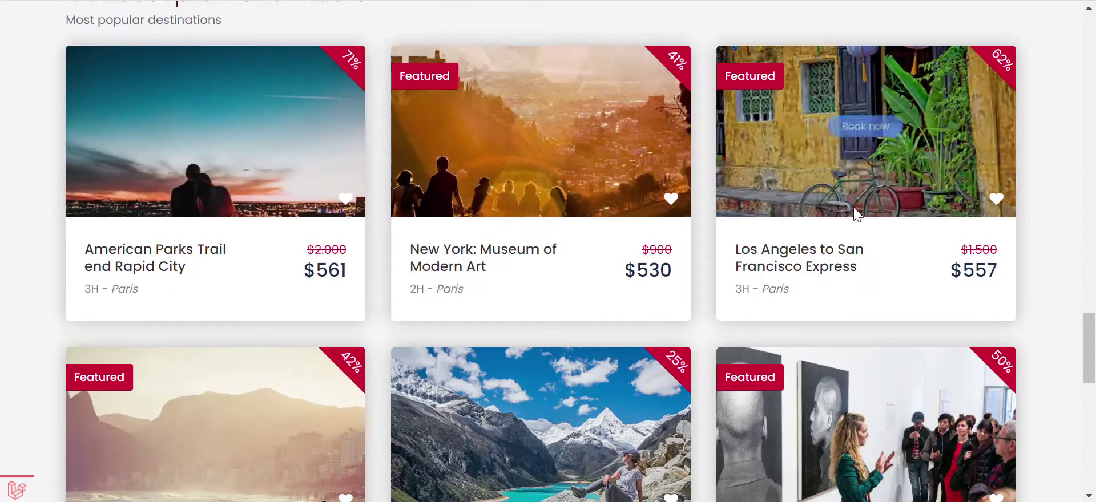
scroll(982, 299, "down", 4)
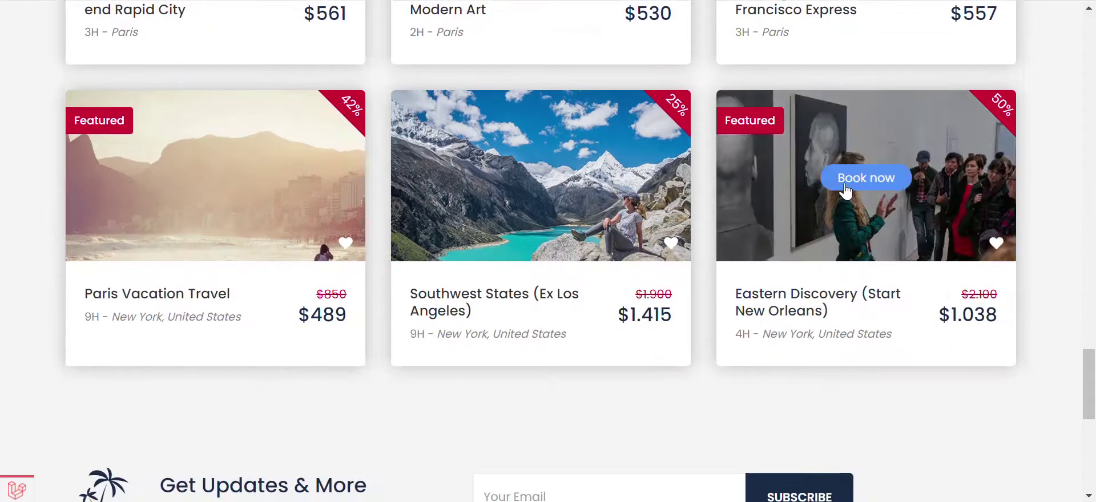
Open the Eastern Discovery (Start New Orleans) tour from the homepage and look over its detail page.
left_click(844, 183)
scroll(776, 228, "down", 6)
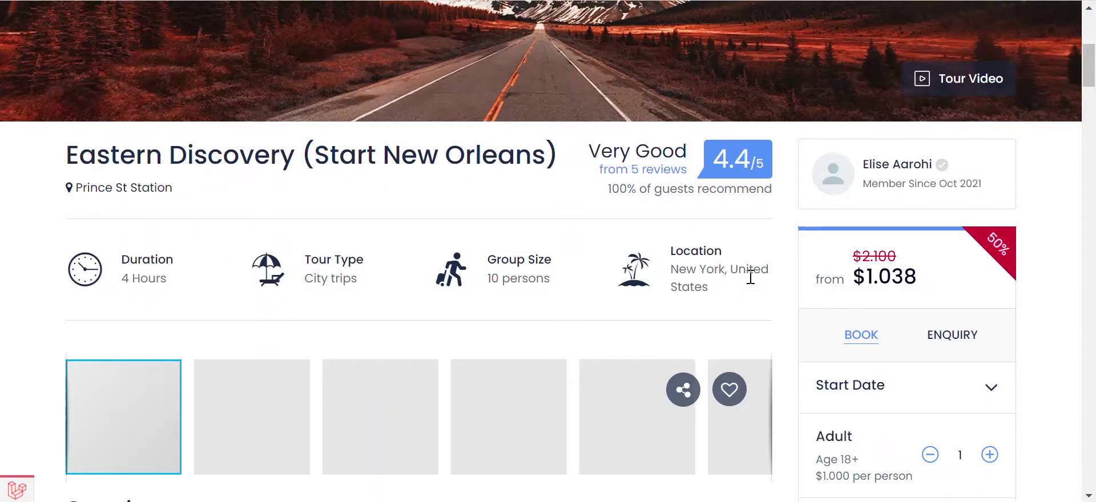
scroll(752, 279, "down", 5)
scroll(753, 278, "up", 5)
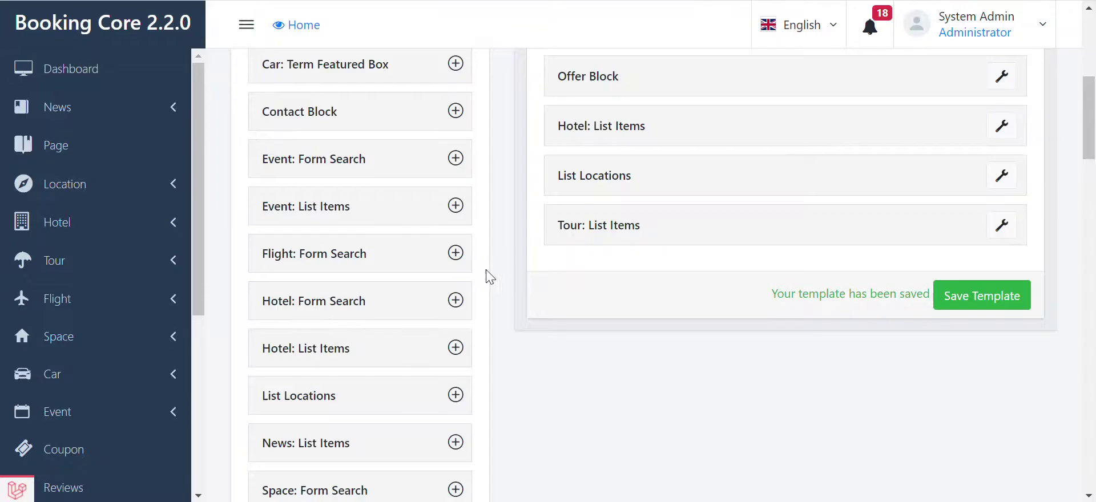
Add a Space: List Items block to the template.
scroll(460, 321, "down", 5)
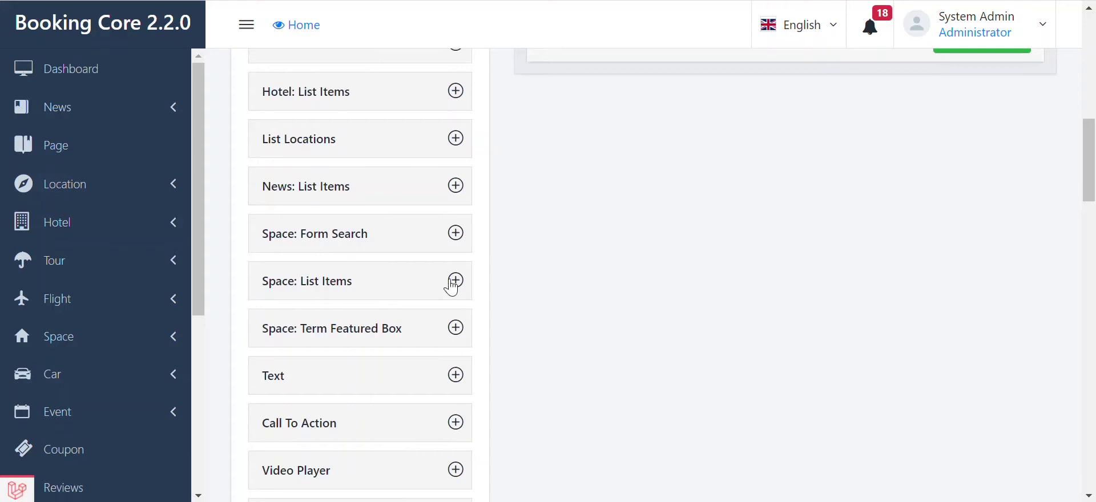
left_click(455, 280)
scroll(629, 277, "up", 3)
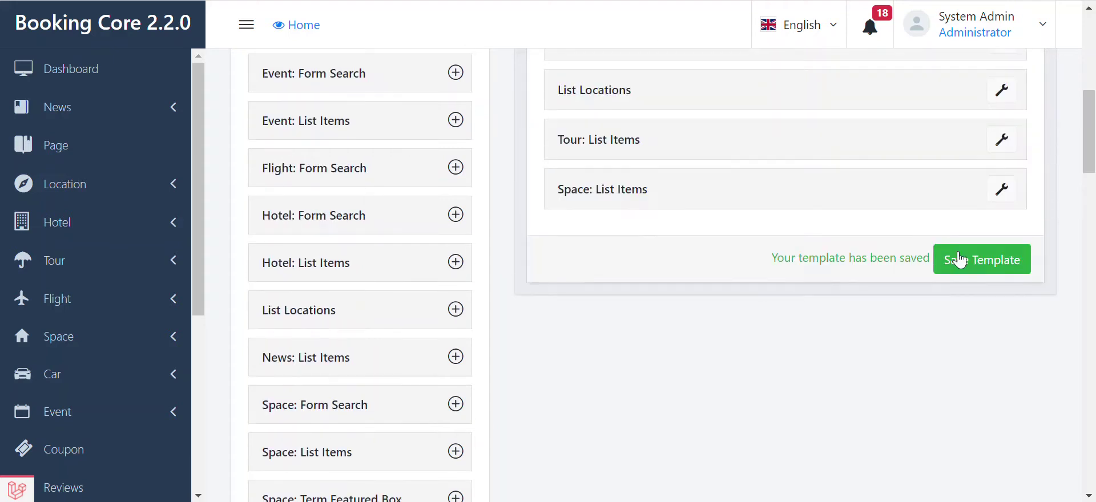
Give the space block the title "Rental Listing", description "Homes highly rated for thoughtful design", 4 items and the Normal style.
left_click(1002, 191)
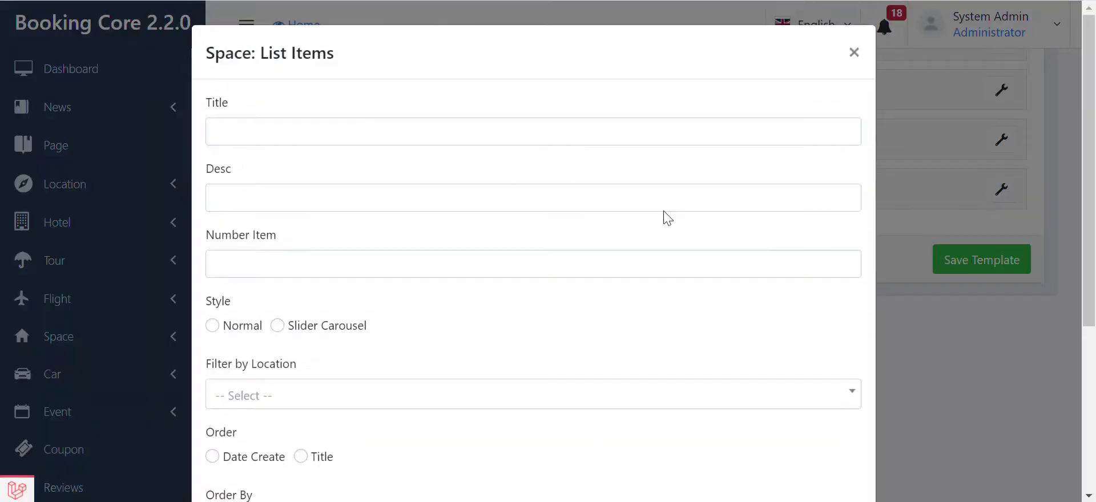
left_click(438, 127)
type("Rental Listing")
key("Tab")
type("Homes highly rated for thoughtful design")
key("Tab")
type("4")
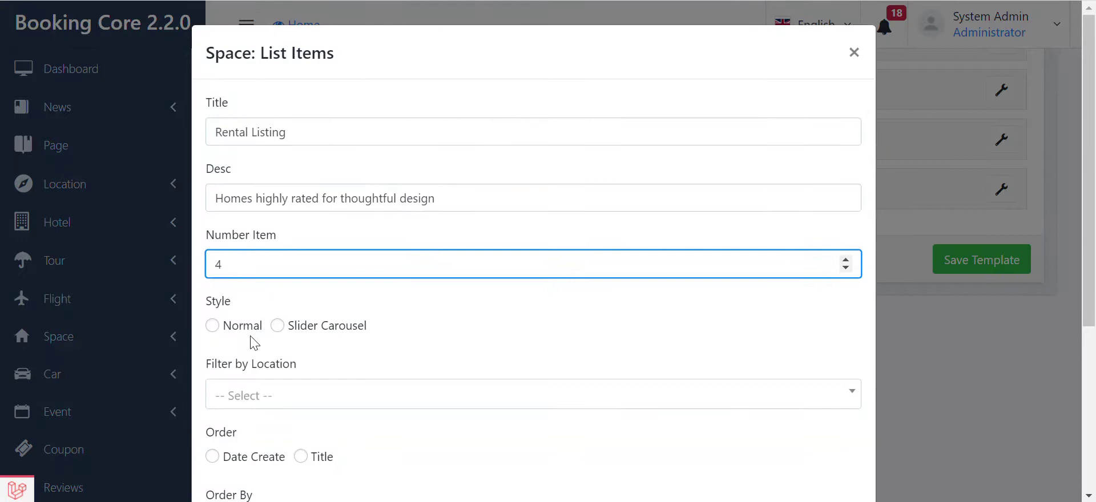
left_click(245, 329)
Leave the location filter unset and order the space block by Date Create, ASC.
scroll(258, 336, "down", 1)
left_click(271, 317)
left_click(271, 317)
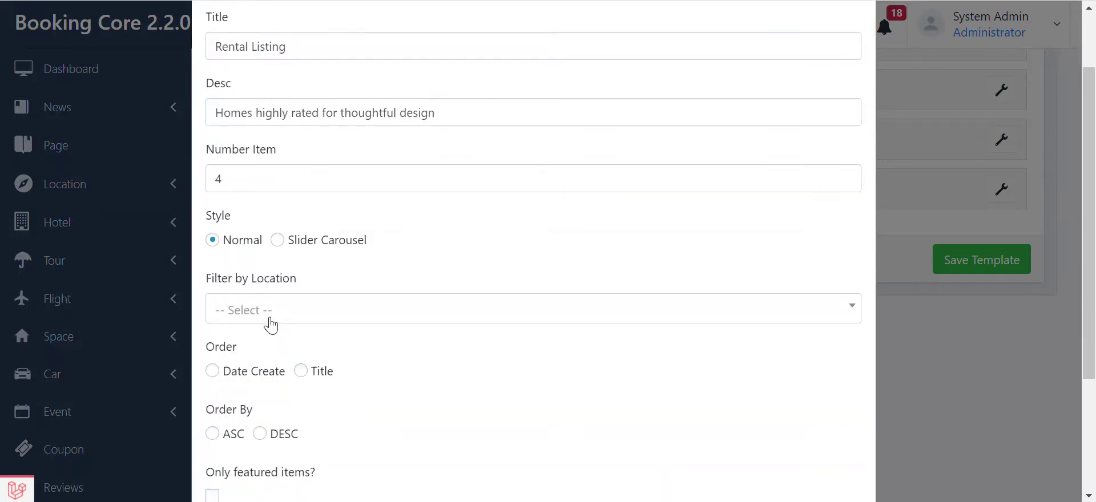
scroll(271, 323, "down", 1)
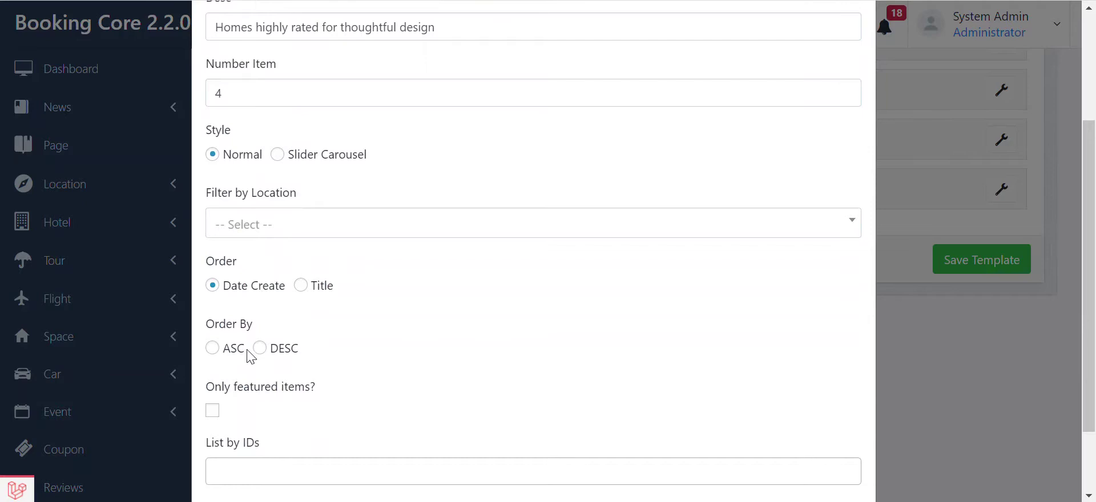
scroll(255, 357, "down", 1)
Pick EAST VILLAGE, PARIS GREENWICH VILLA, LILY DALE VILLAGE, LUXURY SINGLE and STAY GREENWICH VILLAGE as the space block's listed IDs.
left_click(252, 379)
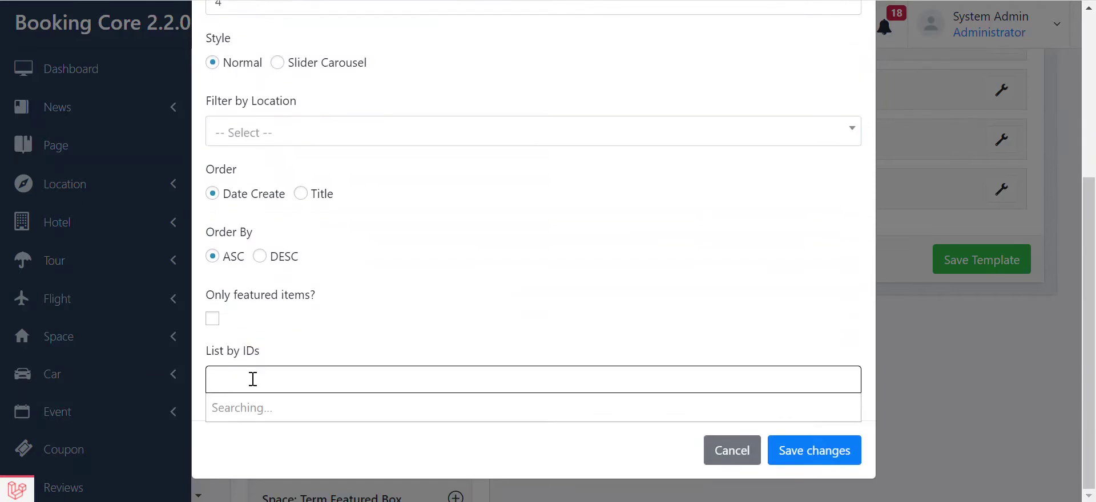
left_click(284, 323)
left_click(362, 369)
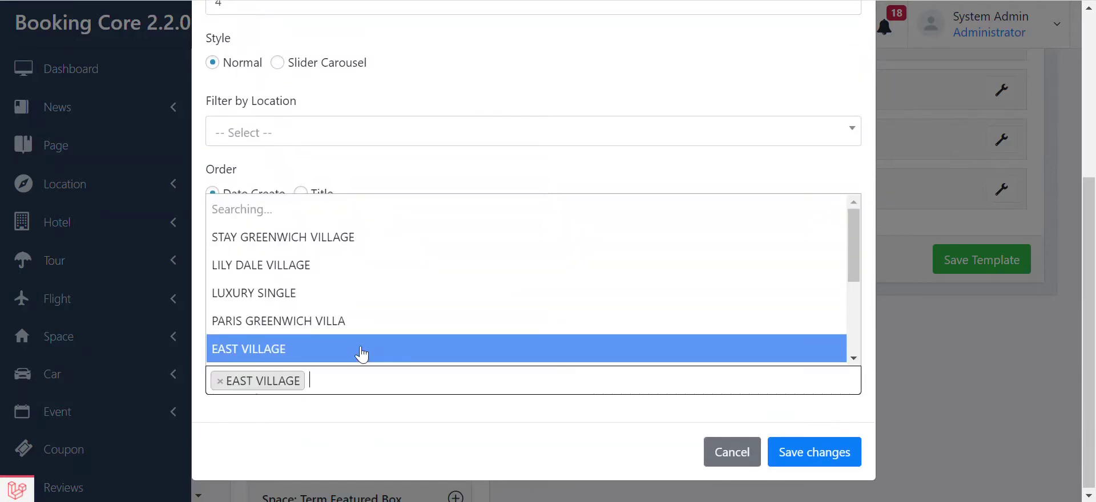
left_click(350, 292)
left_click(500, 375)
left_click(445, 260)
left_click(696, 384)
key("Escape")
left_click(623, 374)
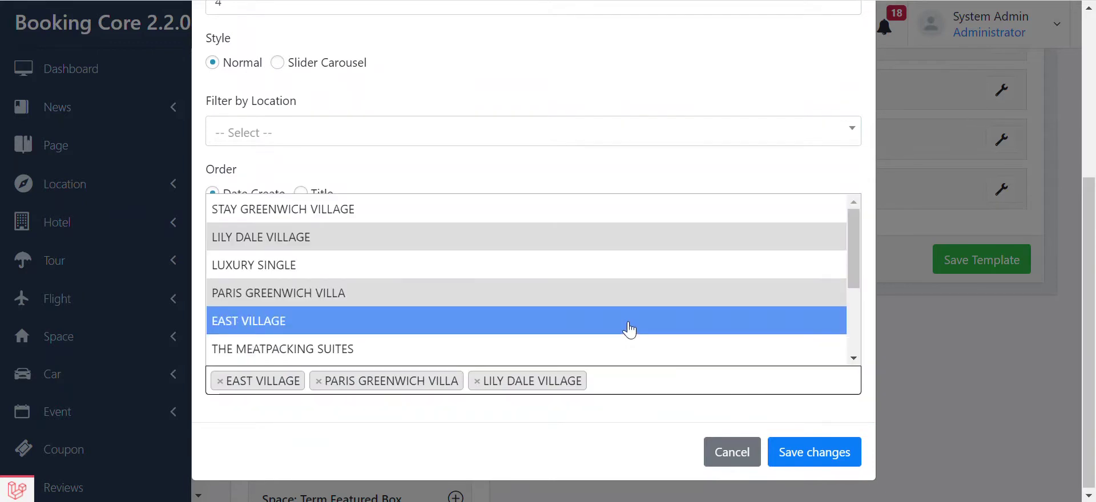
left_click(631, 276)
left_click(731, 384)
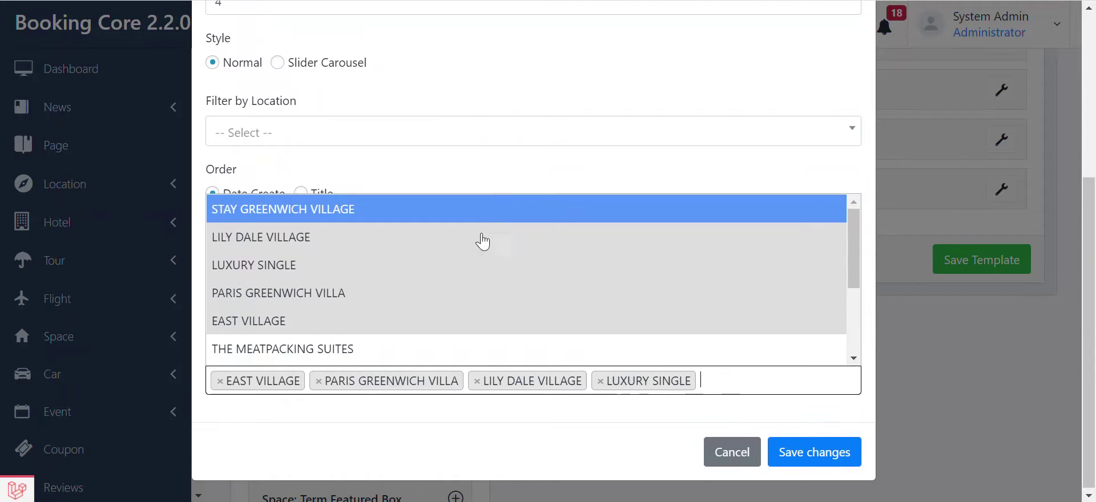
left_click(486, 206)
Set the space block to 5 items in the Slider Carousel style, then save the block and the template.
scroll(421, 337, "up", 5)
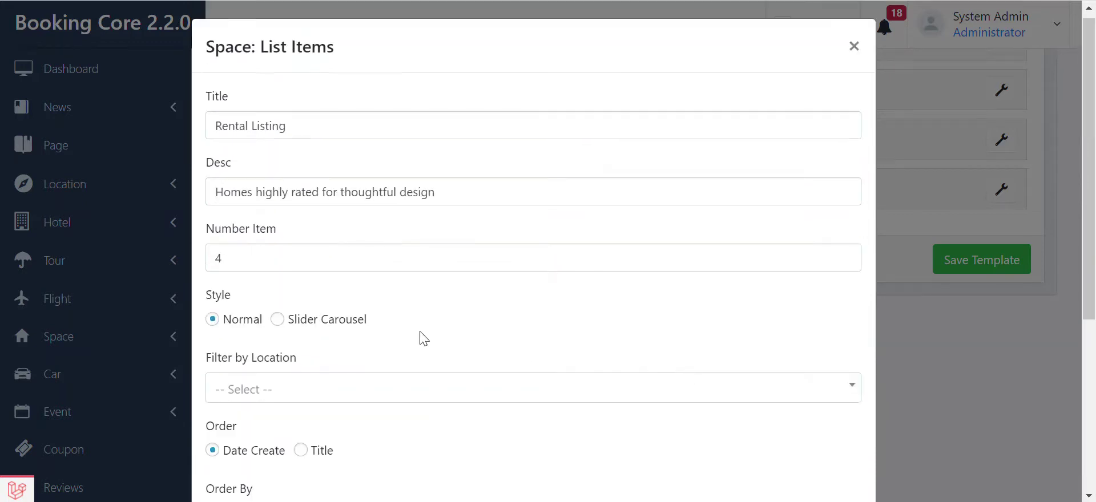
left_click(307, 258)
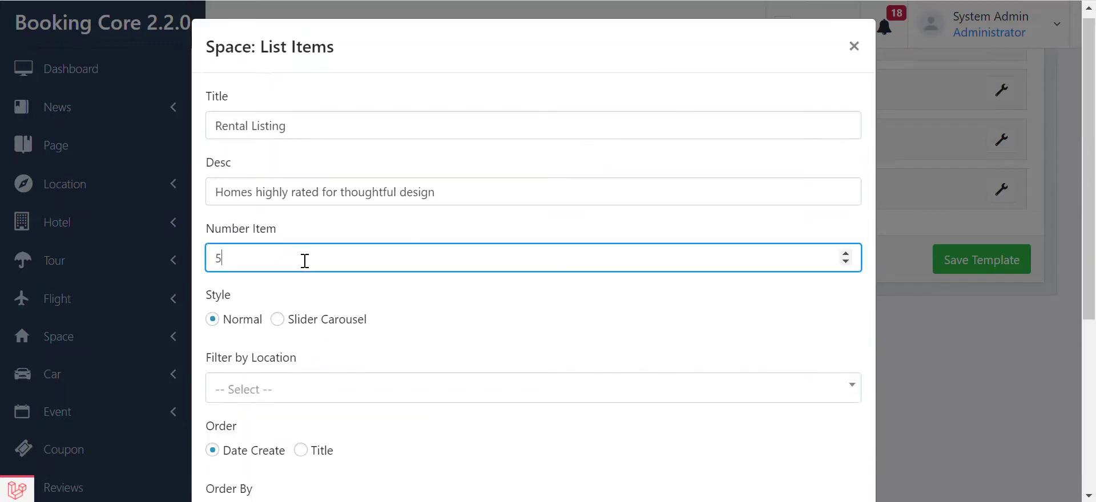
left_click(309, 318)
scroll(511, 306, "down", 5)
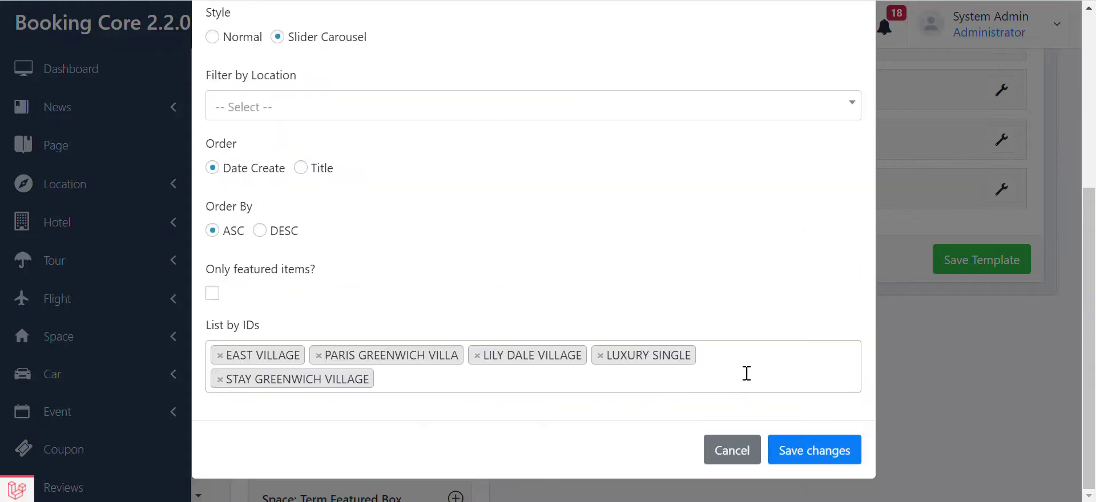
left_click(791, 452)
left_click(983, 265)
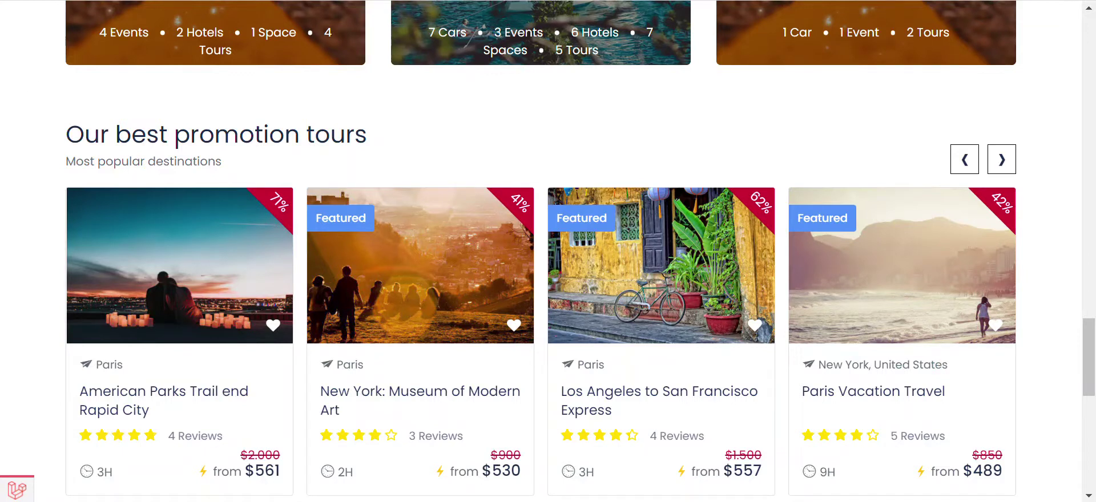
Look over the Rental Listing section on the homepage and advance its carousel.
scroll(79, 197, "down", 7)
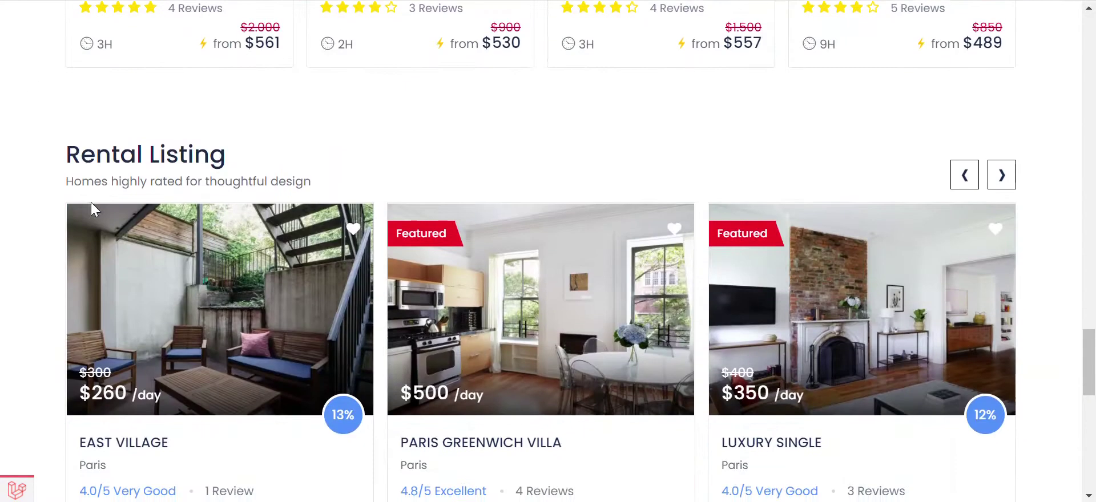
double_click(106, 161)
left_click(5, 257)
scroll(765, 285, "down", 3)
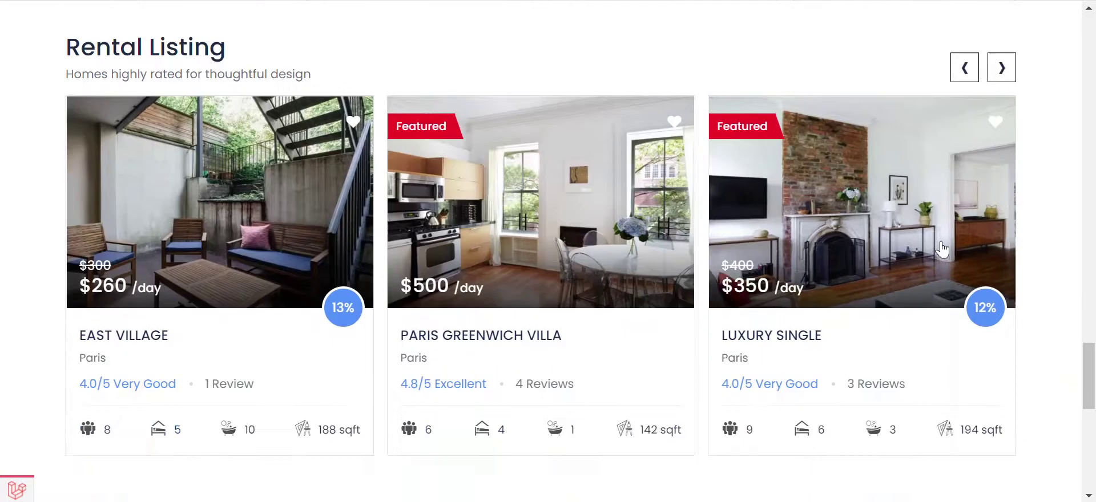
scroll(765, 286, "up", 2)
left_click(1001, 93)
left_click(1000, 93)
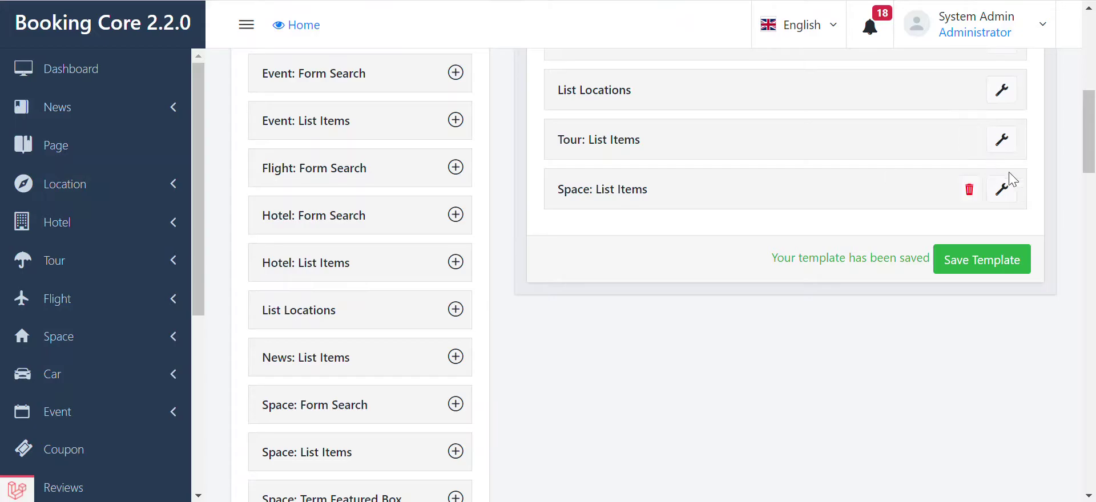
Reopen the Space: List Items block settings and change its style to Normal.
left_click(1002, 190)
scroll(263, 349, "down", 1)
scroll(263, 350, "down", 2)
left_click(236, 154)
scroll(400, 286, "down", 2)
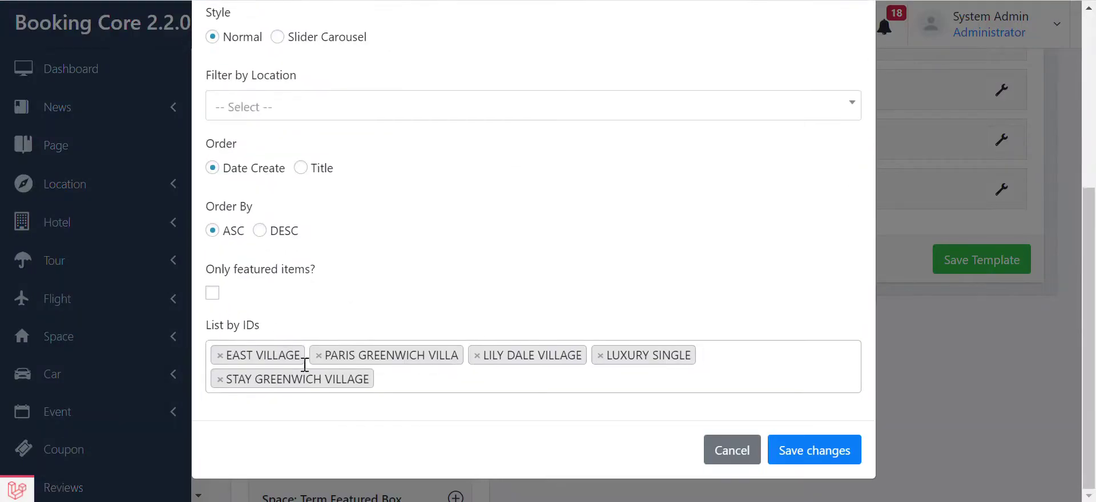
Remove all listed spaces from the space block, save the block and template, and reload the homepage.
left_click(219, 356)
left_click(219, 379)
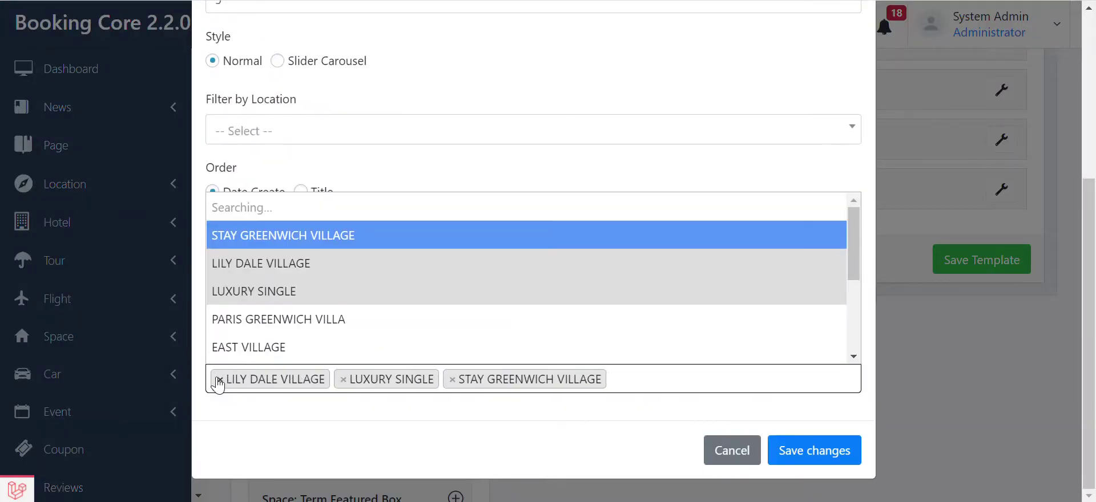
left_click(220, 379)
left_click(219, 379)
left_click(220, 380)
left_click(382, 444)
left_click(802, 452)
left_click(982, 260)
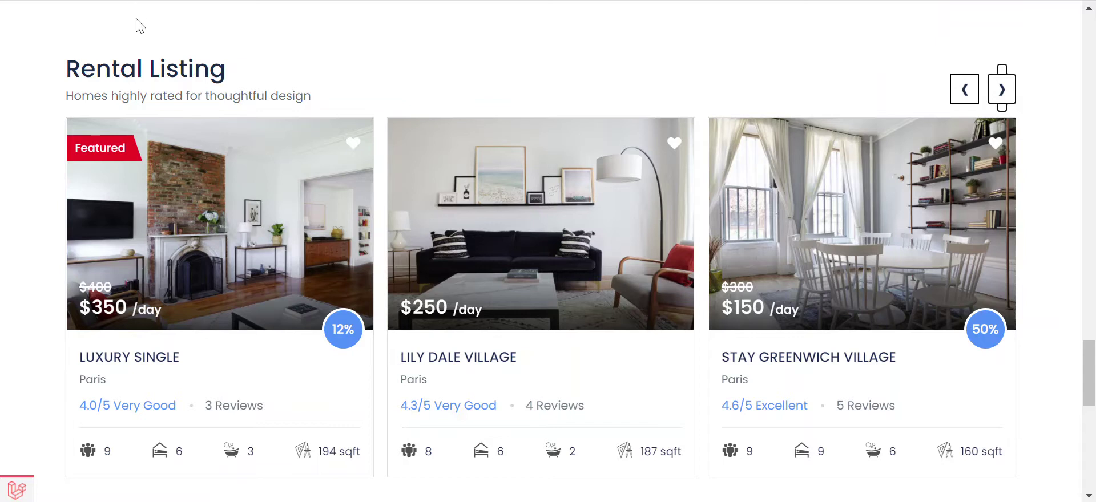
key("F5")
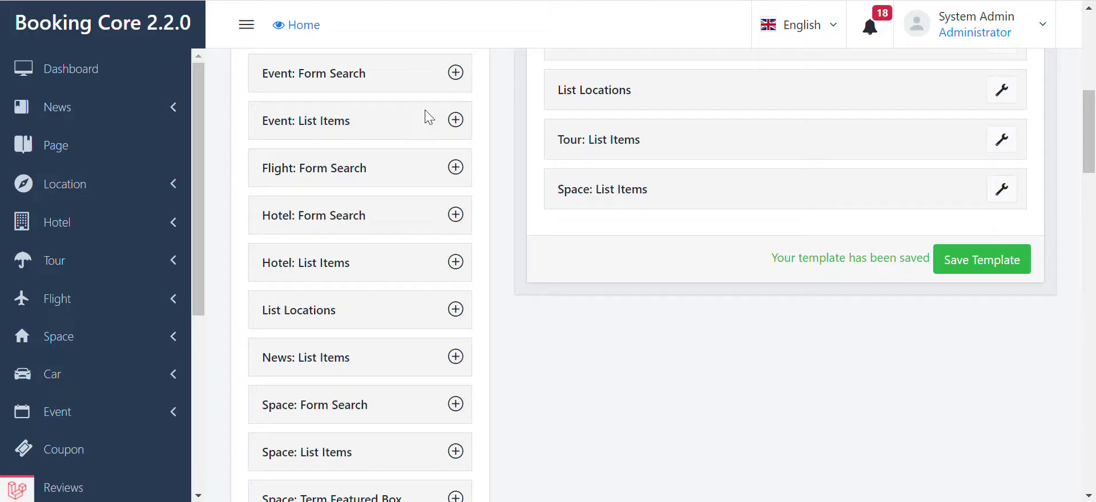
Add a Car: List Items block to the template.
scroll(925, 269, "up", 2)
left_click(1002, 275)
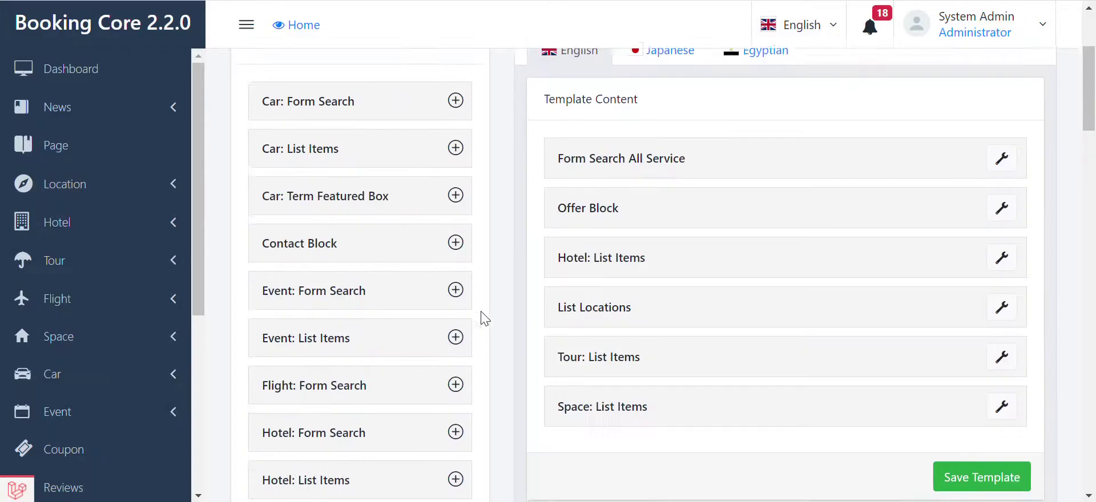
scroll(431, 257, "up", 1)
left_click(456, 188)
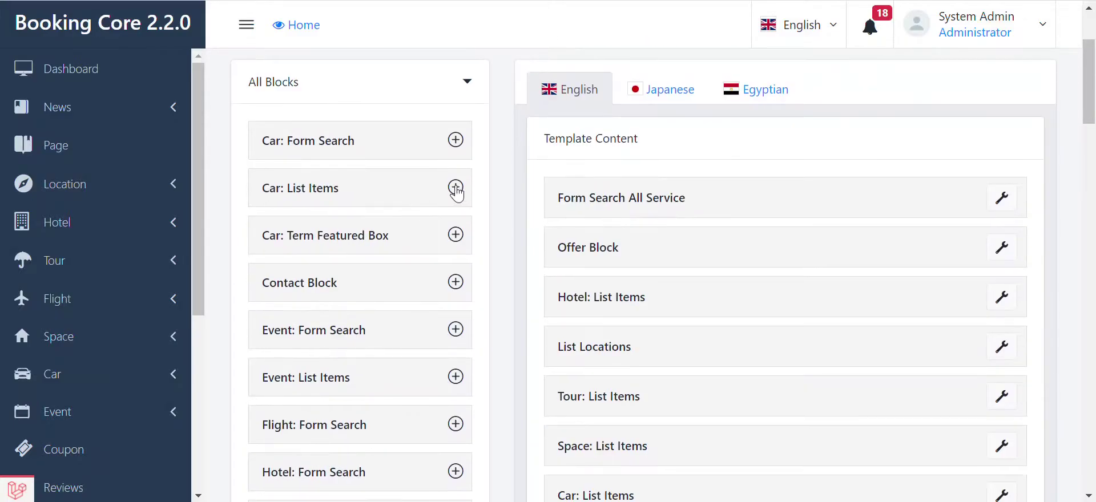
scroll(766, 307, "down", 5)
Give the car block the title "Car Trending", description "Book incredible things to do around the world.", 8 items and the Normal style.
left_click(1003, 241)
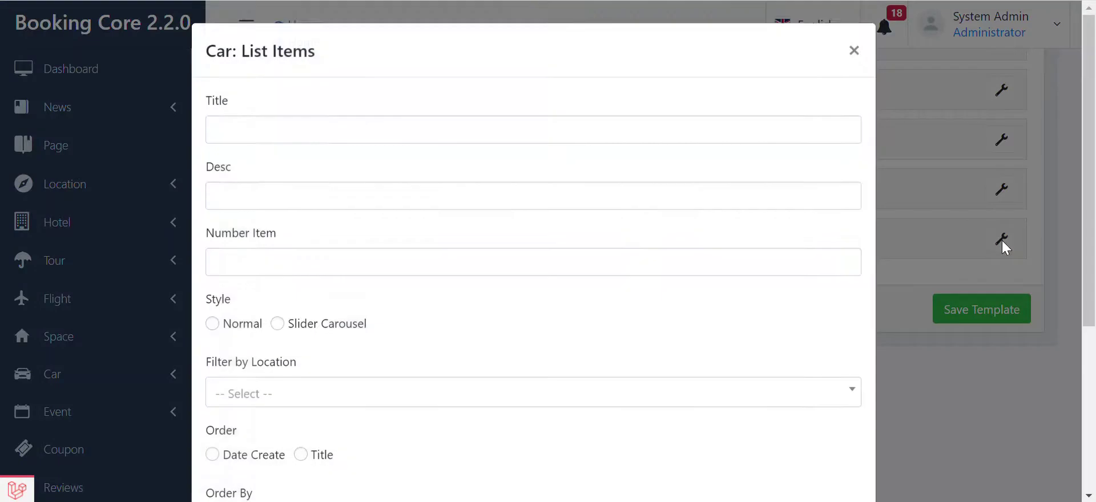
left_click(246, 139)
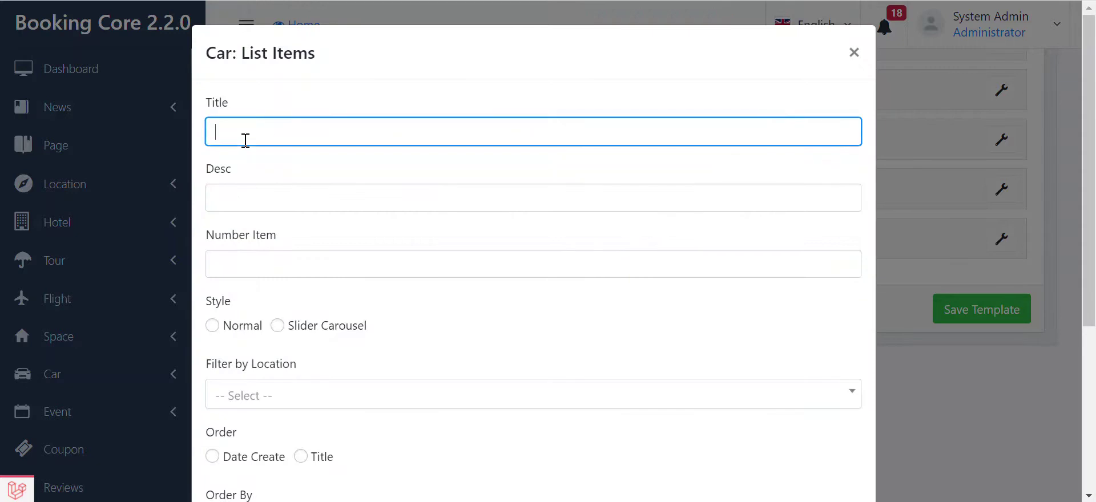
type("Car Trending")
key("Tab")
type("Book incredible things to do around the wold")
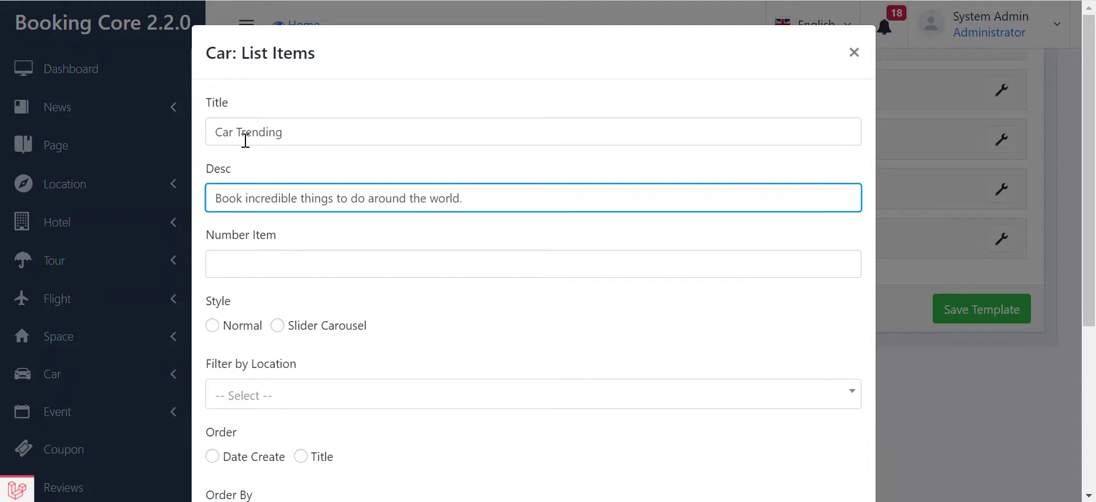
left_click(298, 272)
type("8")
left_click(249, 333)
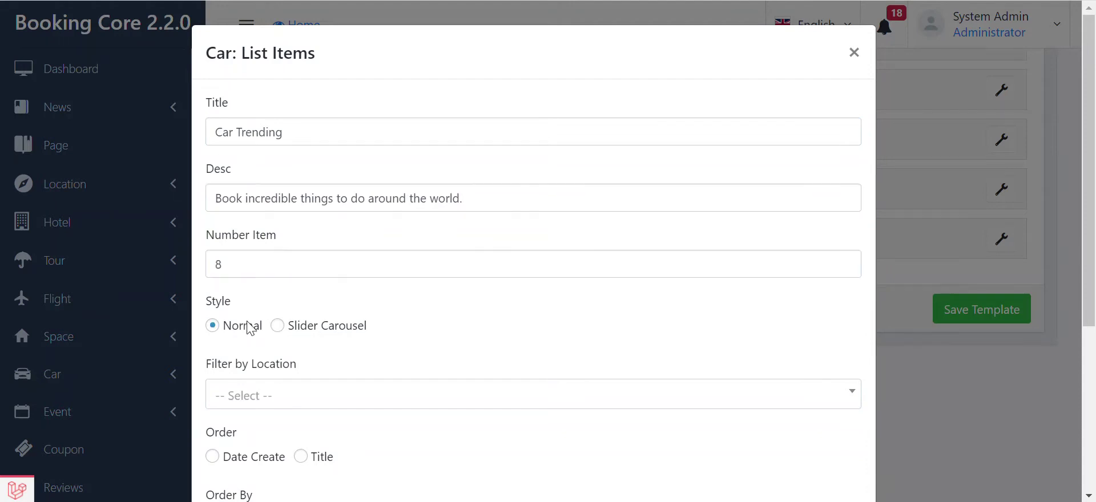
Order the car block by Date Create, ASC, restrict it to featured items only, and save its settings.
scroll(250, 330, "down", 5)
left_click(254, 208)
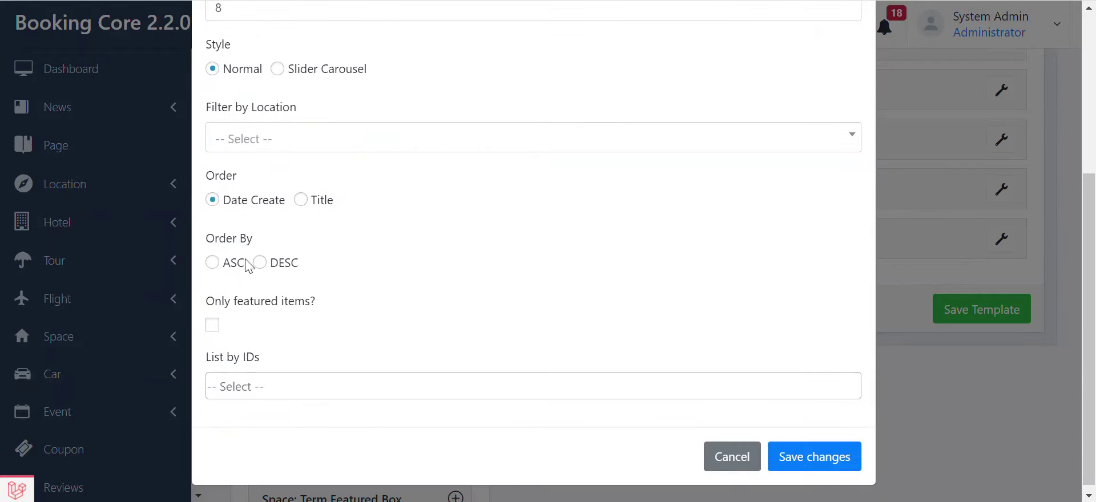
left_click(212, 325)
left_click(222, 264)
left_click(814, 457)
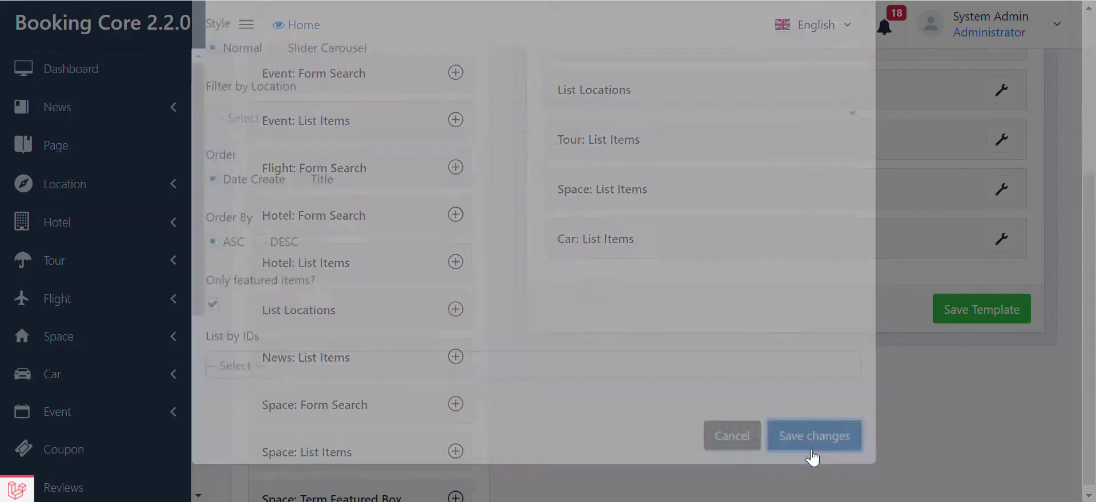
Change the car block's number of items to 4 and save the block and the template.
mouse_move(967, 251)
left_click(1002, 242)
double_click(267, 261)
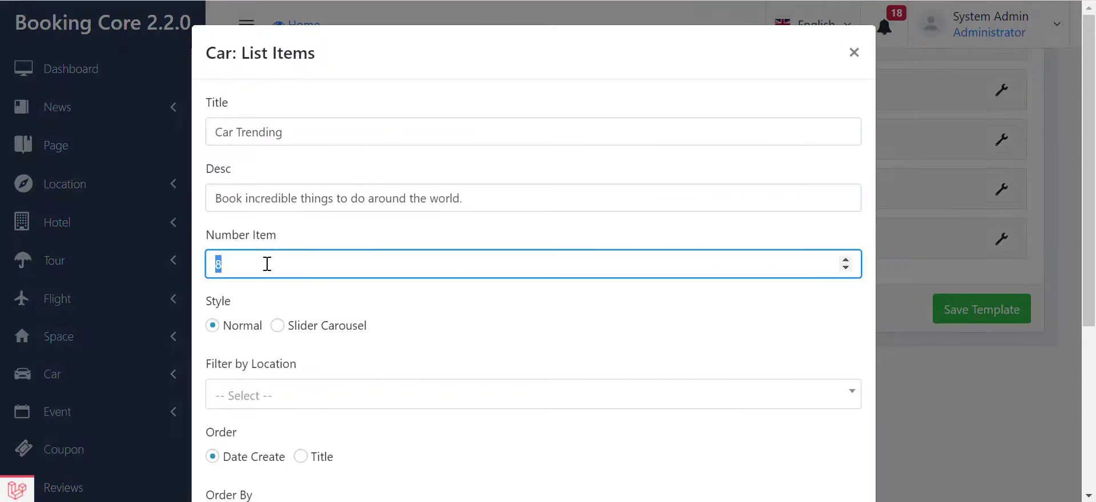
type("4")
scroll(497, 303, "down", 5)
left_click(837, 451)
left_click(975, 312)
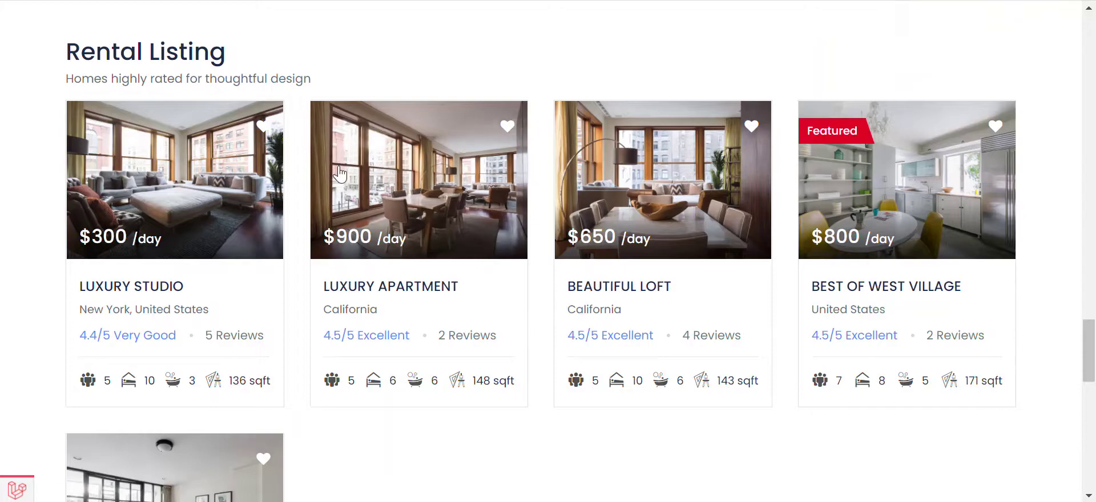
Examine the Rental Listing and Car Trending sections on the homepage.
scroll(66, 265, "down", 10)
scroll(90, 245, "up", 7)
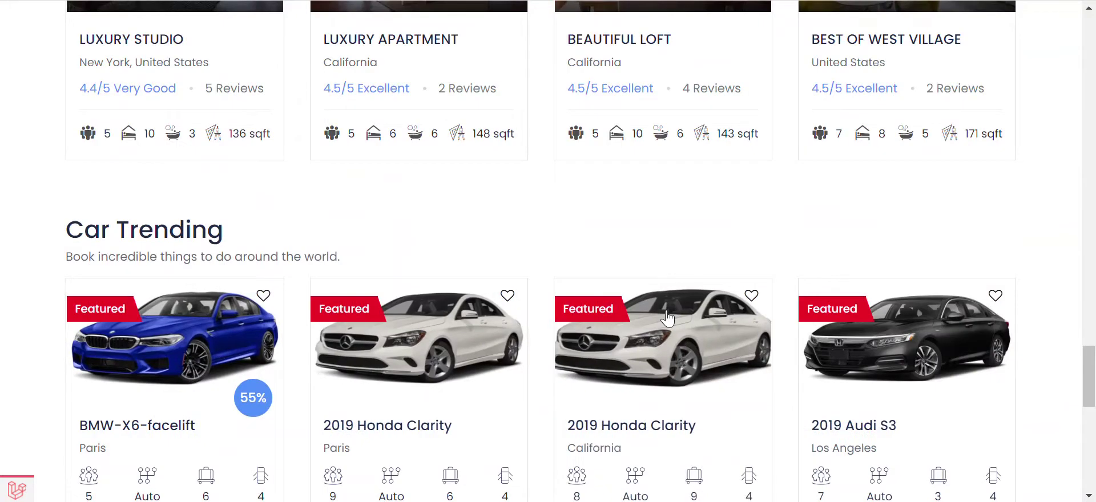
double_click(600, 308)
left_click(631, 303)
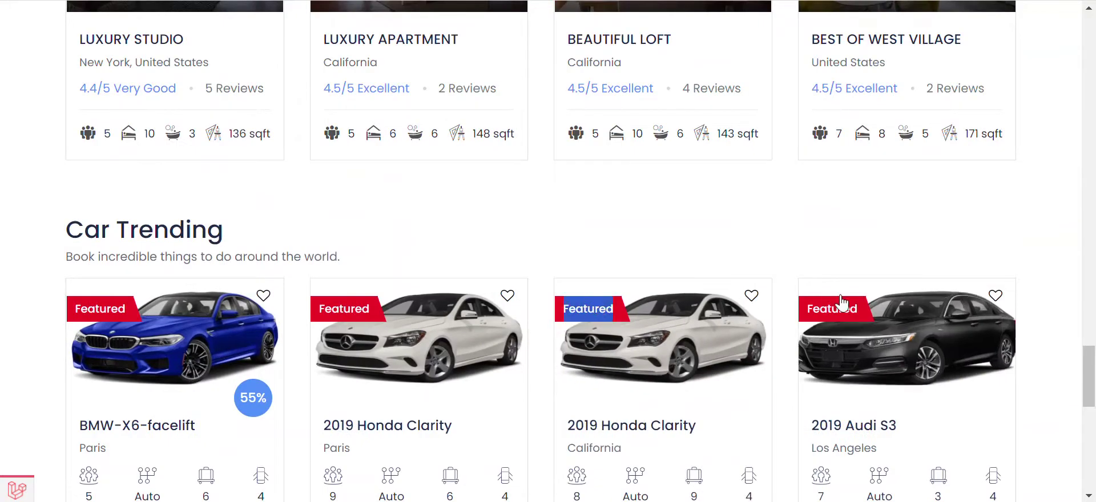
scroll(145, 327, "up", 5)
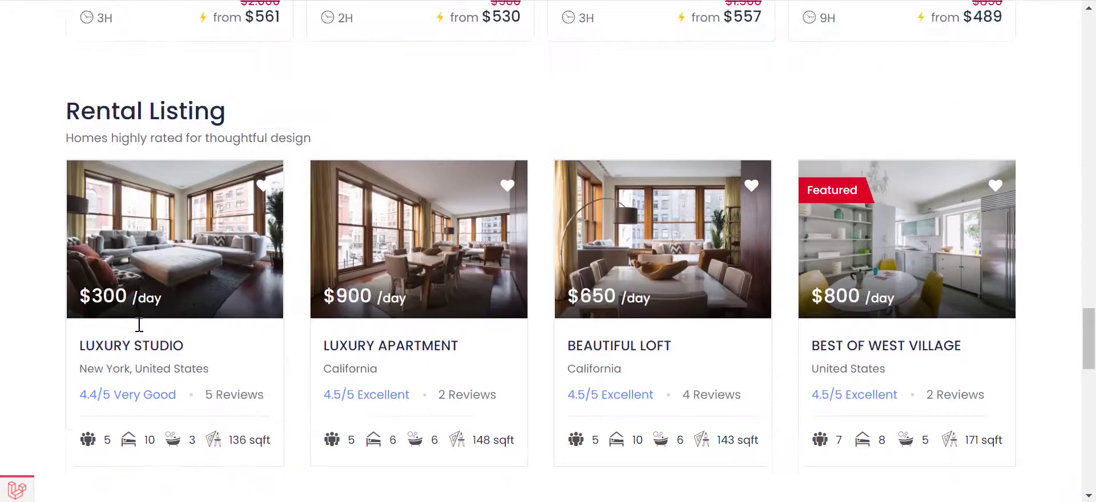
scroll(141, 328, "down", 5)
scroll(137, 323, "down", 5)
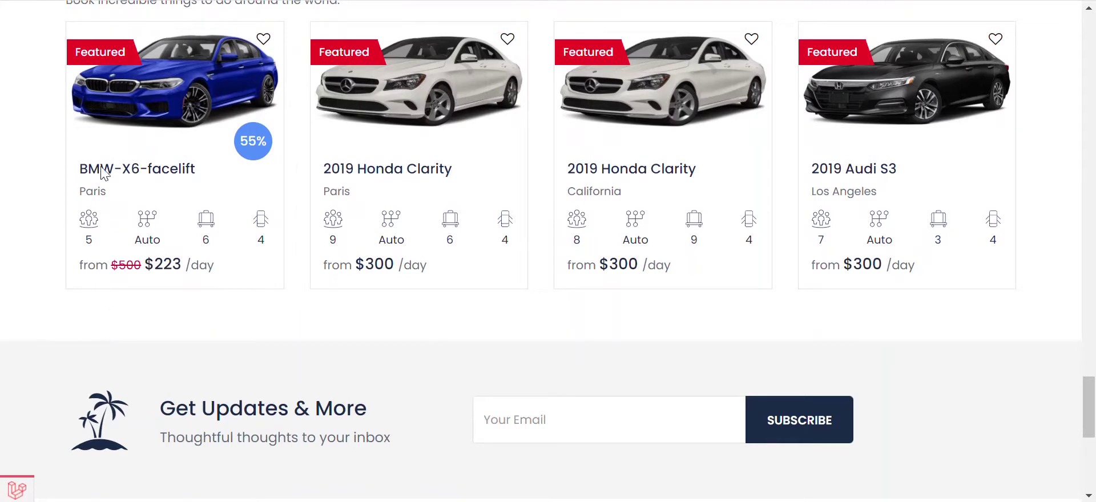
Return to the template editor and add an Event: List Items block to the template.
left_click(438, 1)
scroll(400, 285, "down", 2)
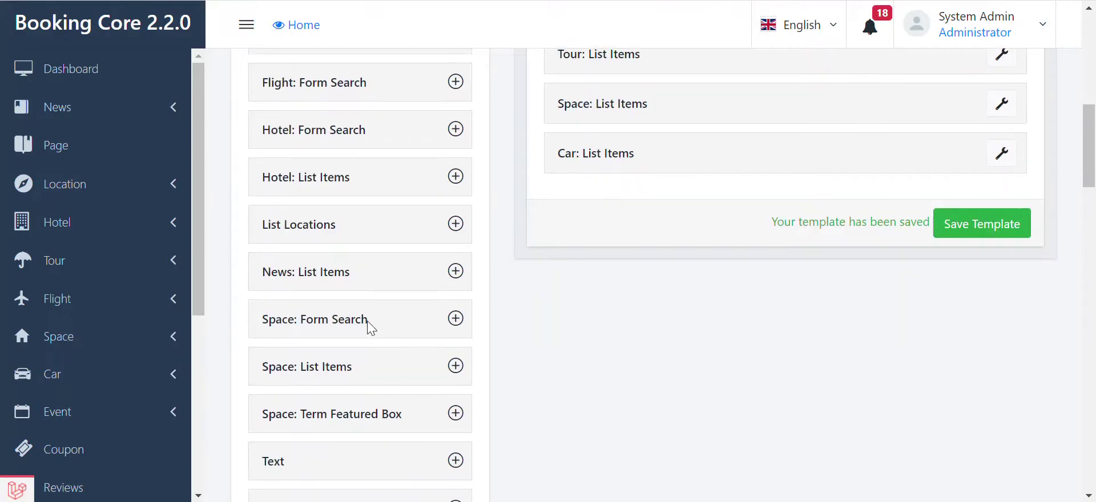
scroll(385, 306, "up", 1)
scroll(386, 303, "up", 3)
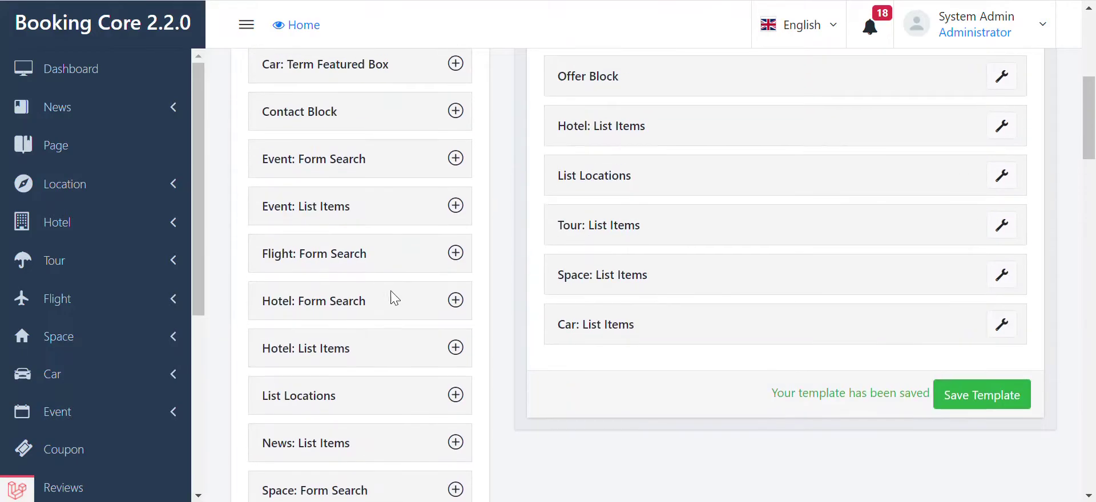
left_click(456, 206)
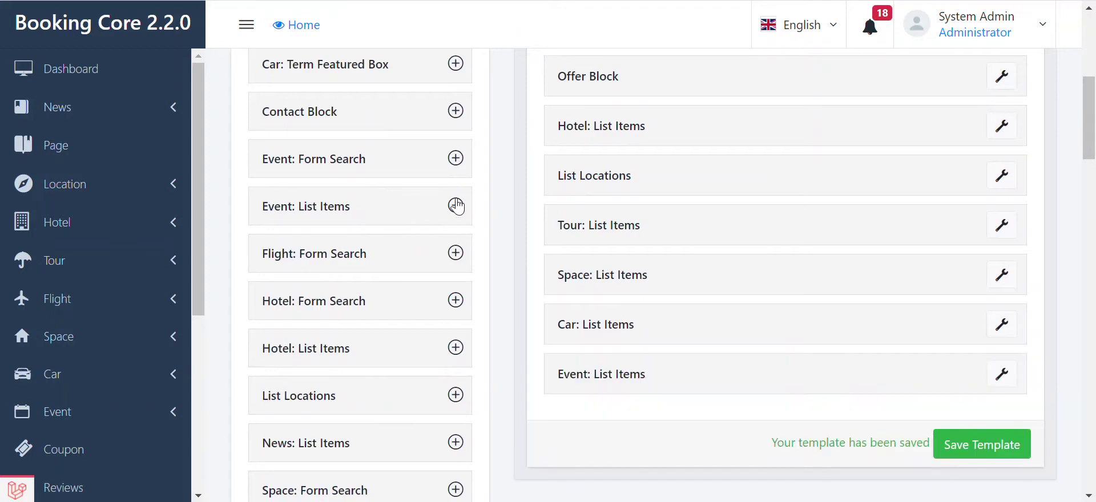
Title the event block "Classical Music Event", describe it "Lorem Ipsum is simply dummy text of the printing and typesetting industry", with 4 items, Normal style.
left_click(1002, 375)
left_click(388, 121)
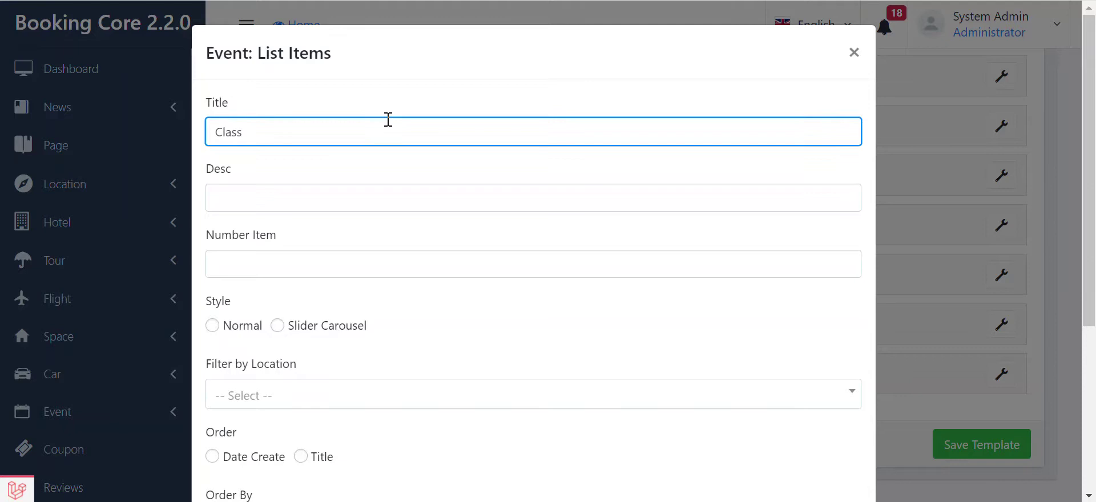
type("Class")
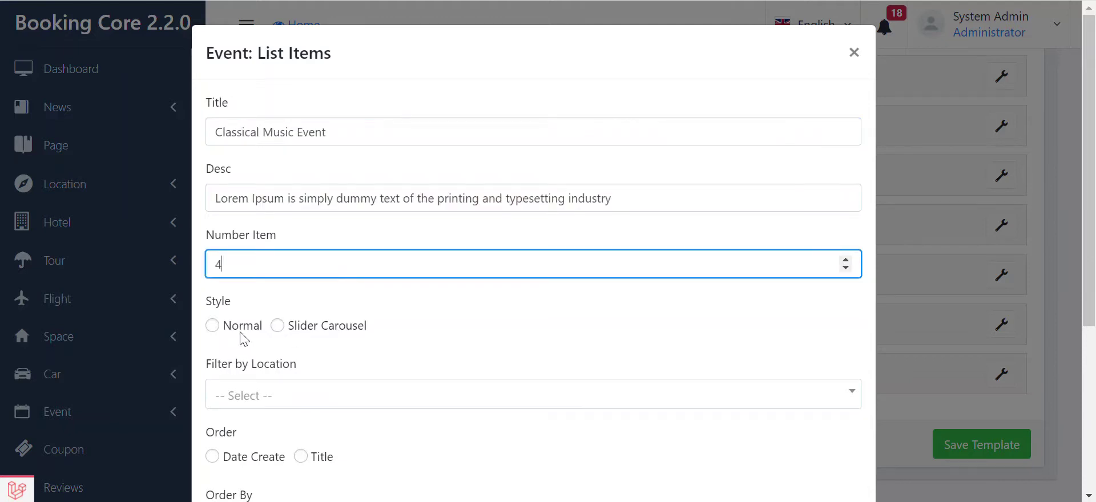
left_click(242, 329)
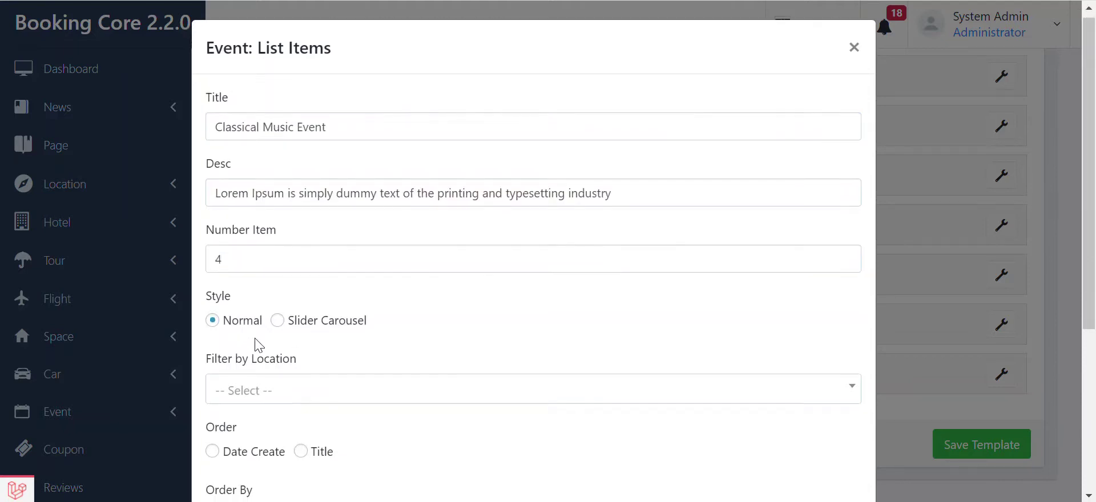
Order the event block's items by Date Create, DESC, then save the block and the template.
scroll(260, 323, "down", 2)
left_click(261, 324)
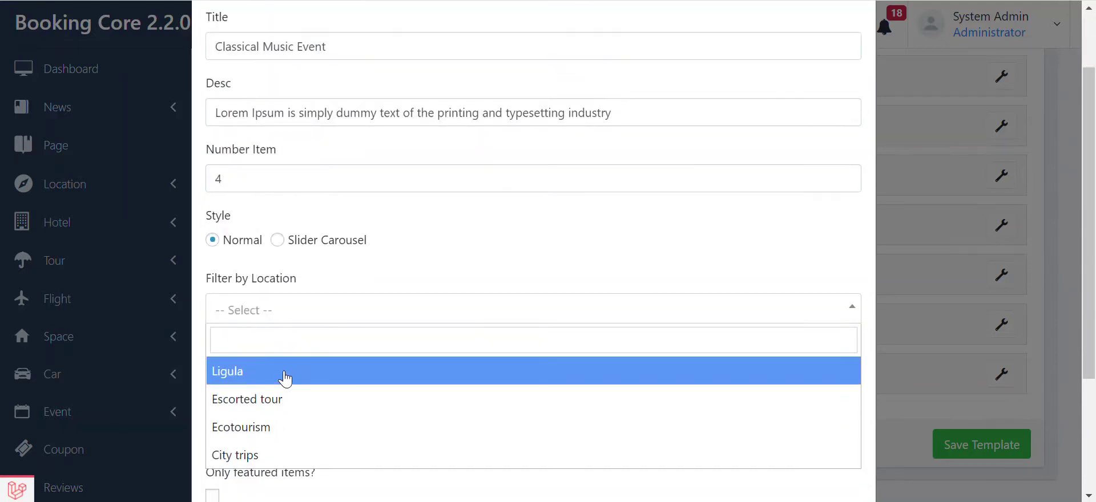
left_click(458, 303)
scroll(284, 276, "down", 3)
left_click(276, 264)
left_click(229, 202)
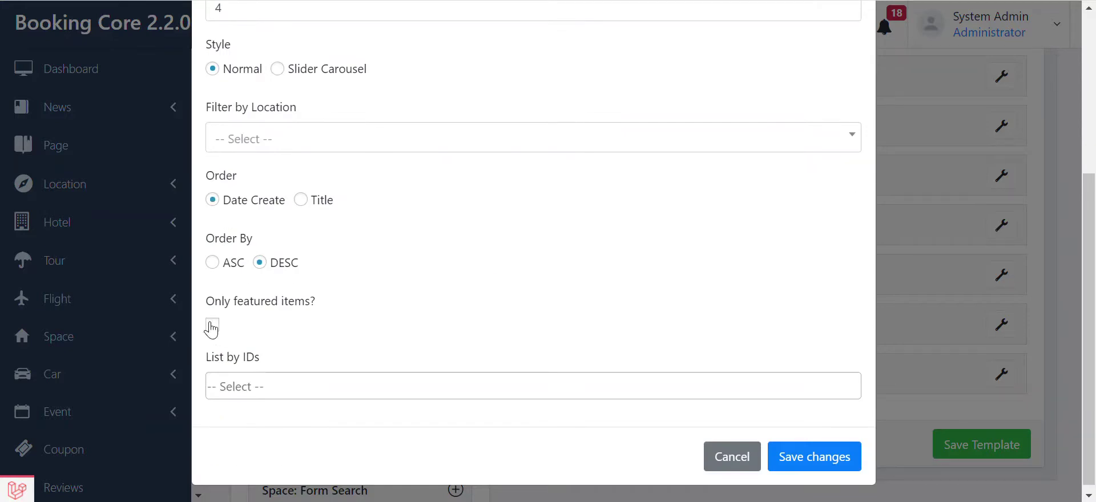
left_click(800, 456)
left_click(948, 445)
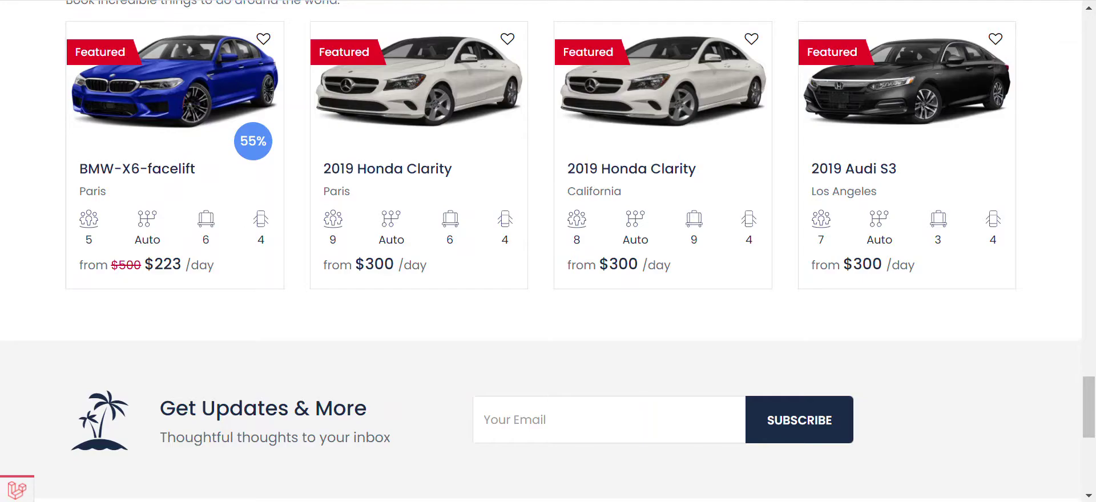
Reload the homepage and examine the Classical Music Event section.
key("F5")
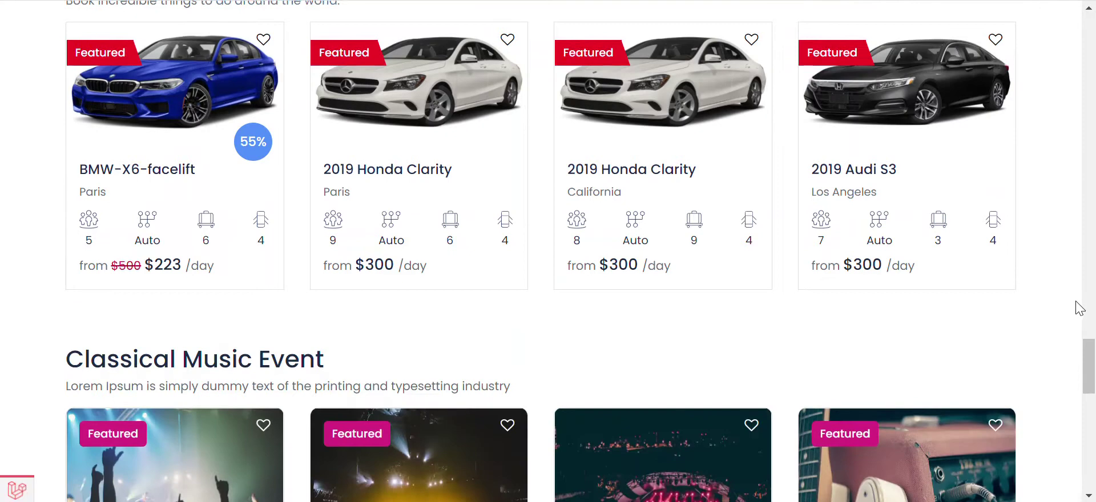
scroll(1079, 309, "down", 4)
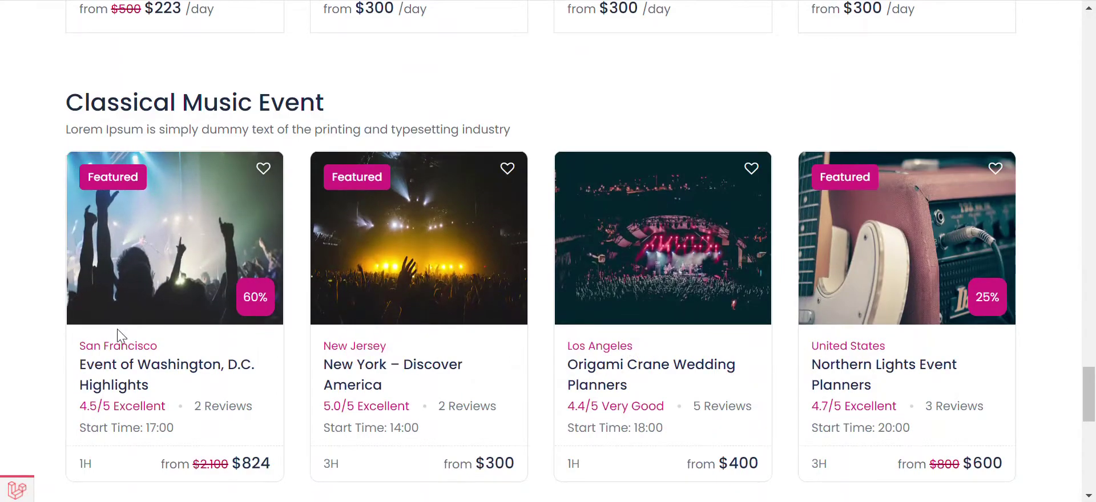
scroll(211, 280, "down", 3)
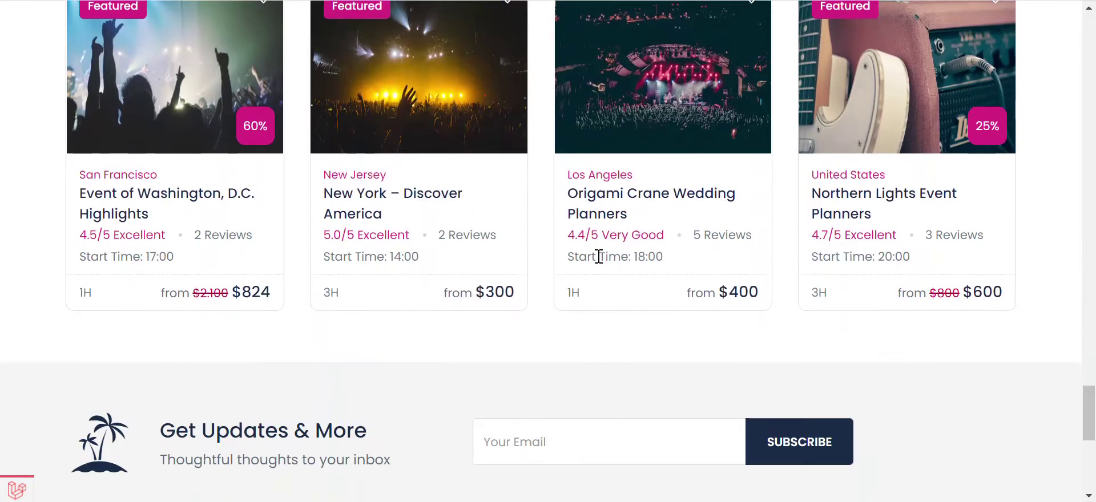
scroll(272, 135, "up", 2)
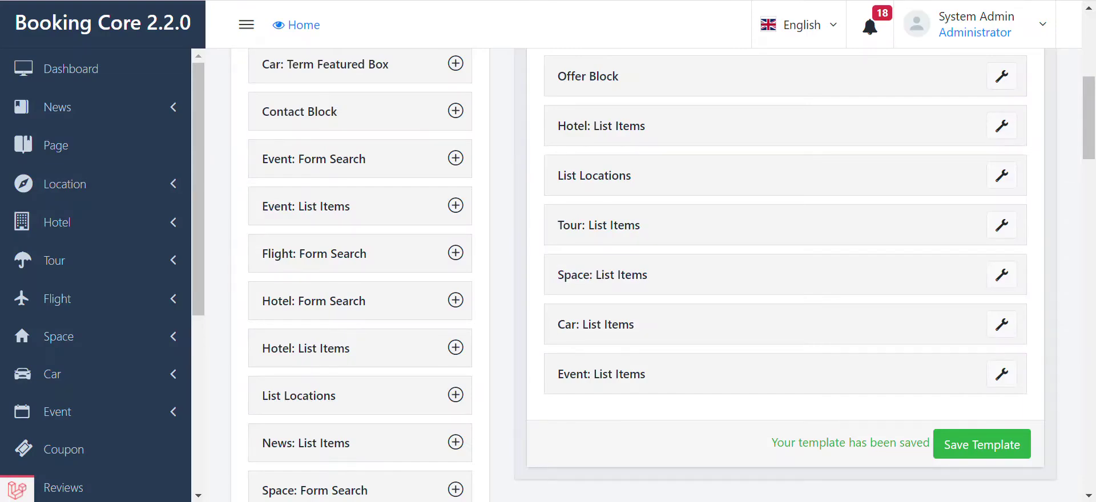
Return to the template editor, add a News: List Items block to the template and open its settings.
scroll(453, 103, "down", 6)
scroll(541, 194, "up", 3)
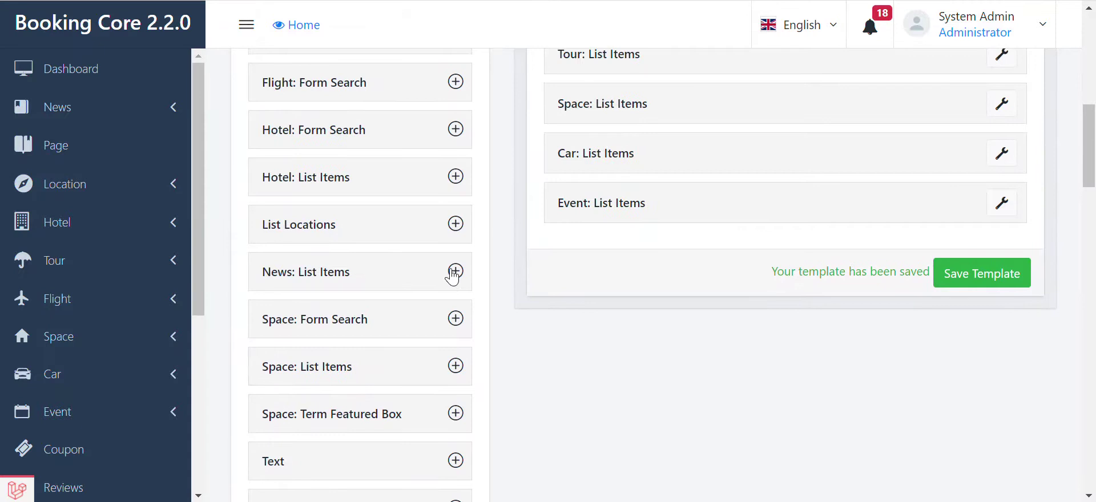
left_click(455, 272)
left_click(1011, 252)
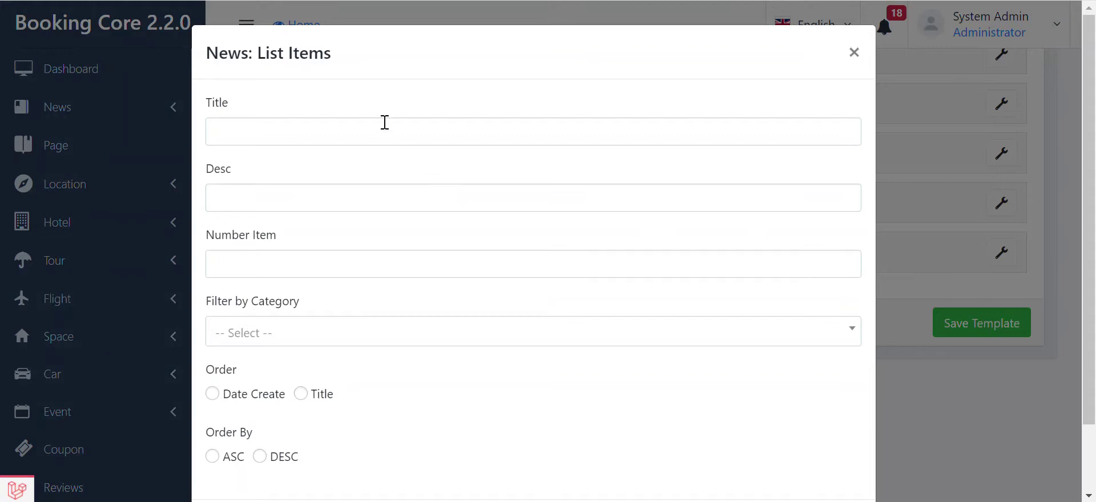
Title the news block "Read the latest from blog", describe it "Lorem Ipsum is simply dummy text of the printing and typesetting industry", with 6 items.
left_click(362, 131)
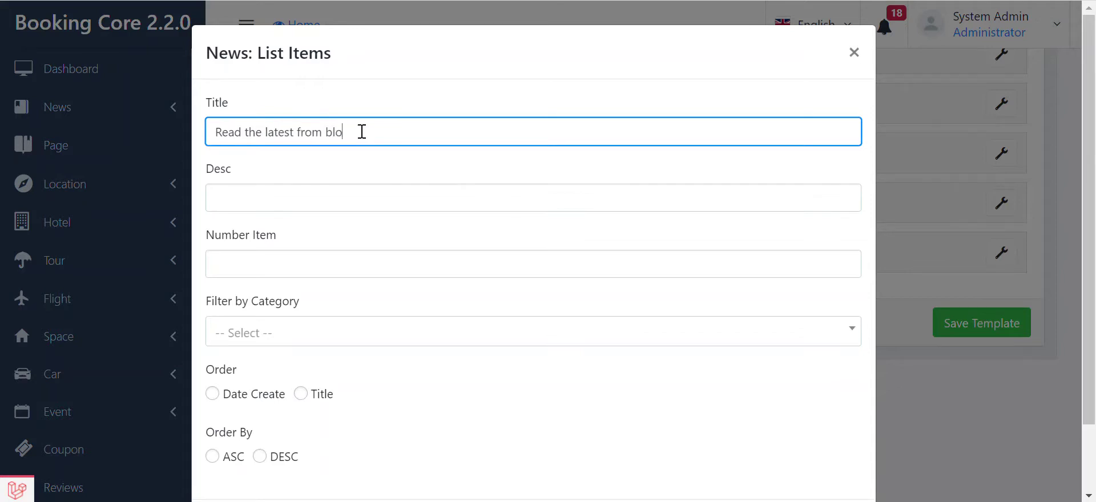
key("Tab")
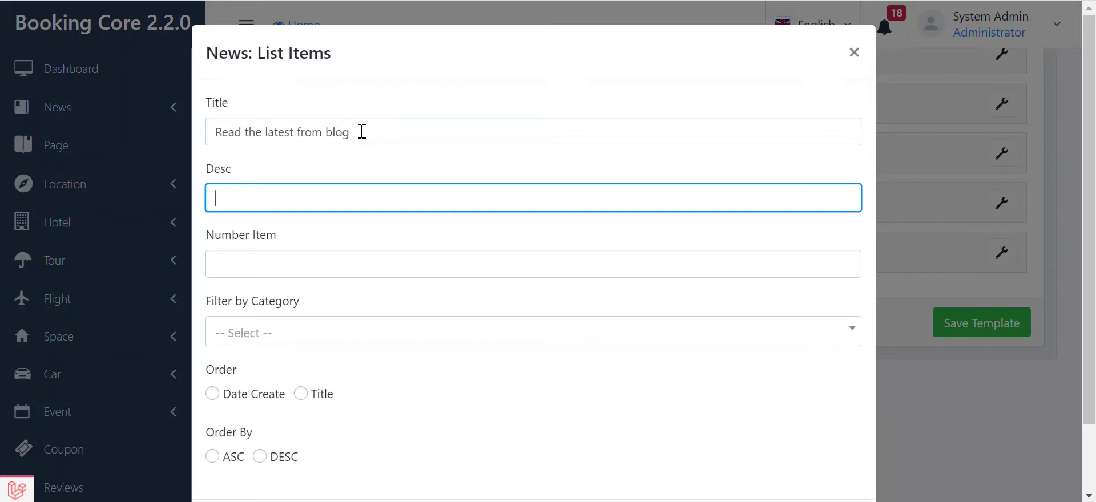
type("Lorem Ipsum is simply dummy text of the printing and typesetting industry")
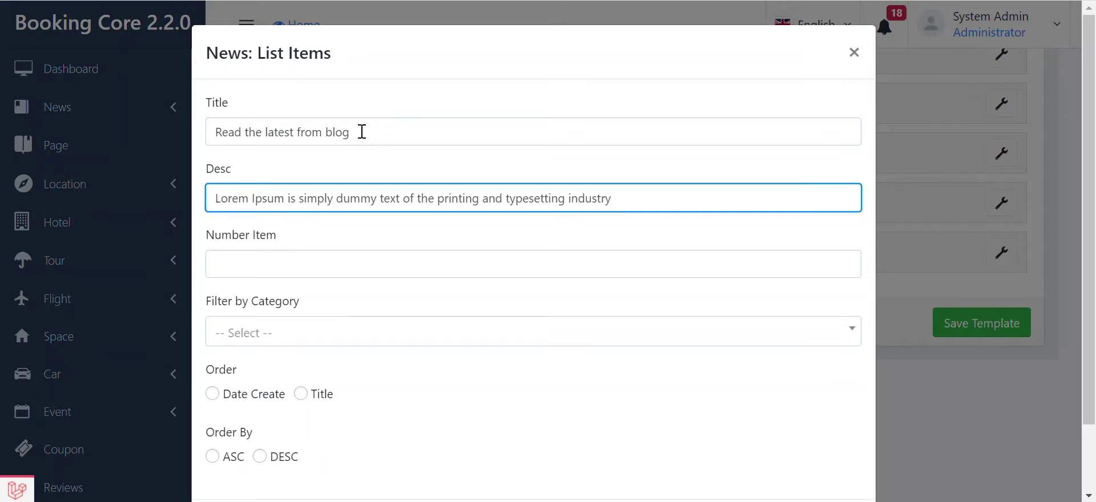
left_click(292, 259)
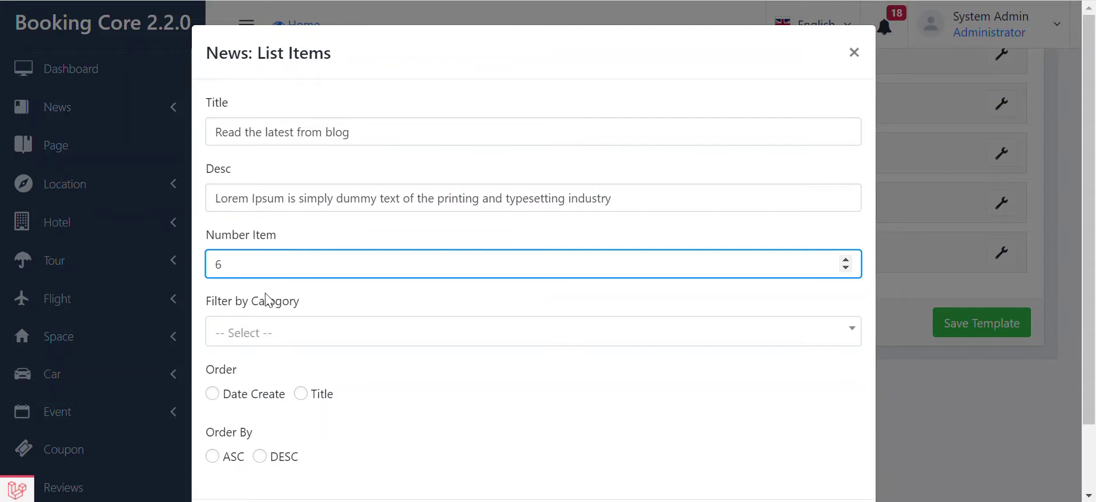
Order the news block's items by Date Create, DESC, without a category filter, and save the block and the template.
left_click(258, 342)
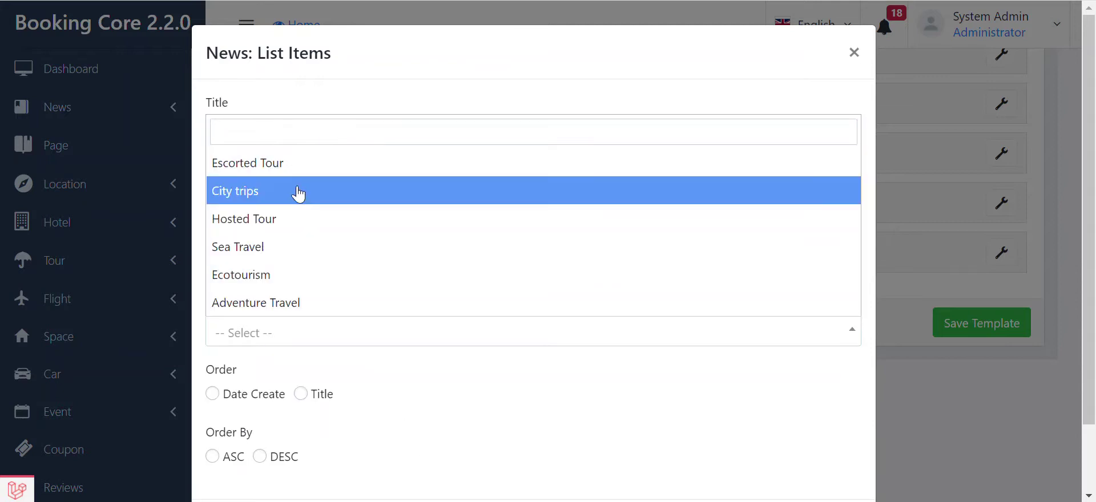
left_click(411, 406)
scroll(394, 388, "down", 2)
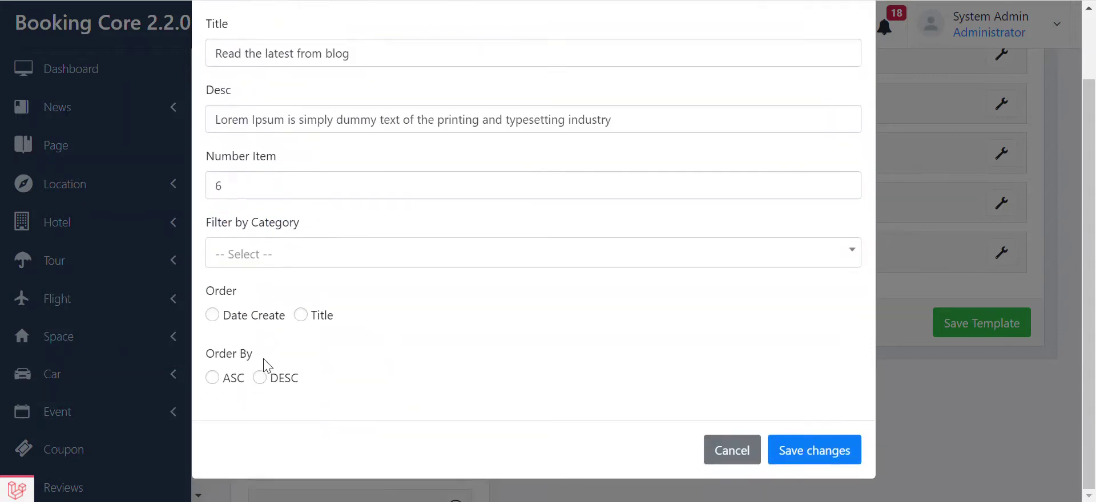
left_click(236, 319)
left_click(270, 375)
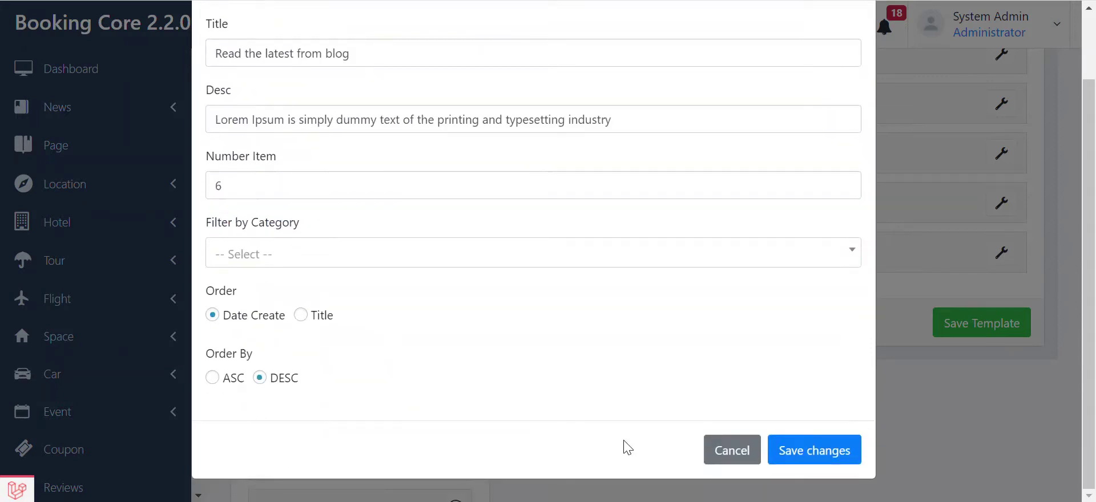
left_click(850, 452)
left_click(981, 323)
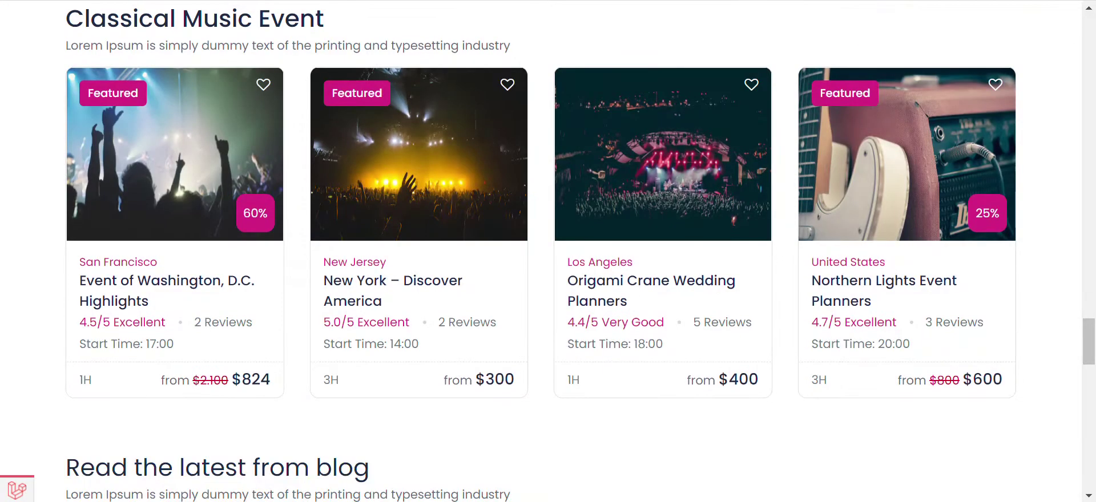
Examine the "Read the latest from blog" section and the sections above it on the homepage.
scroll(257, 350, "down", 9)
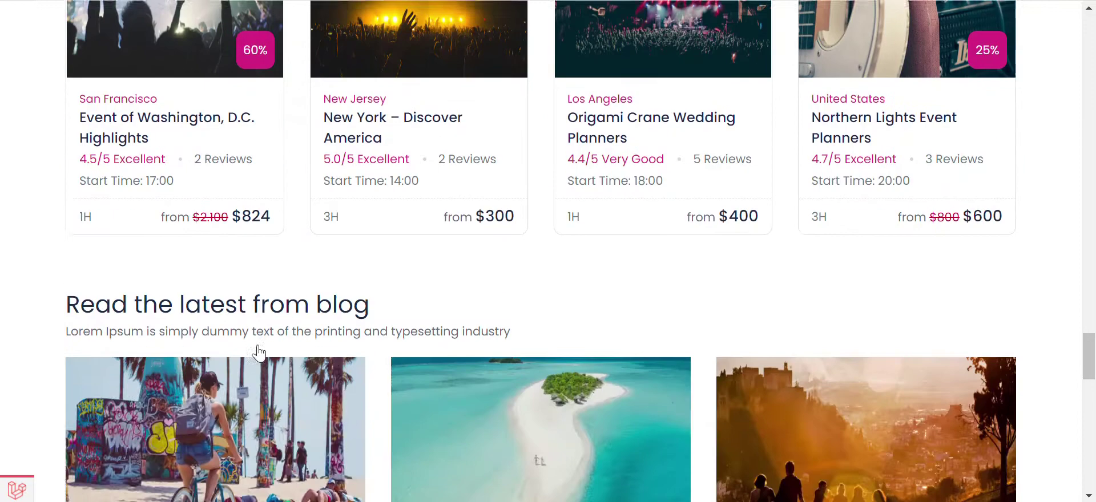
scroll(239, 278, "down", 6)
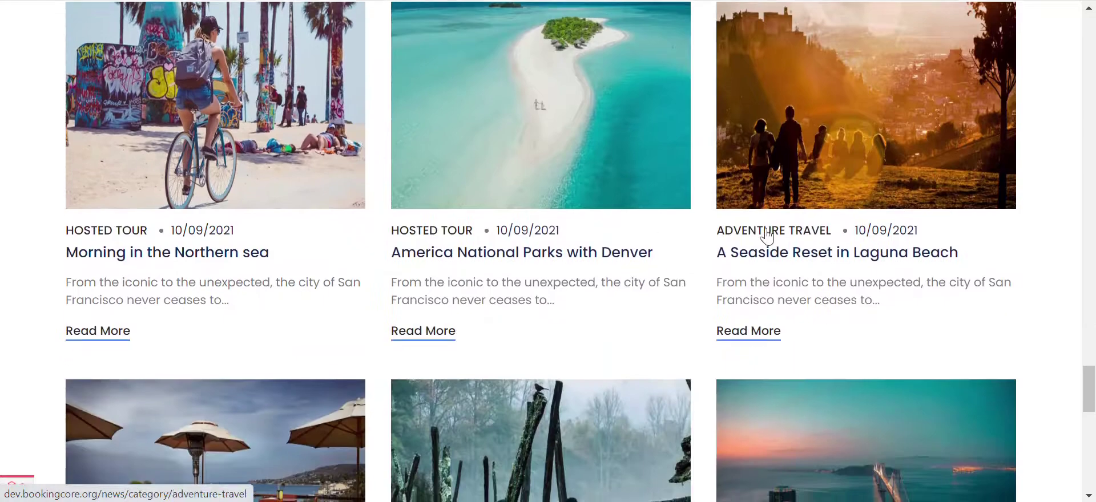
scroll(374, 262, "up", 20)
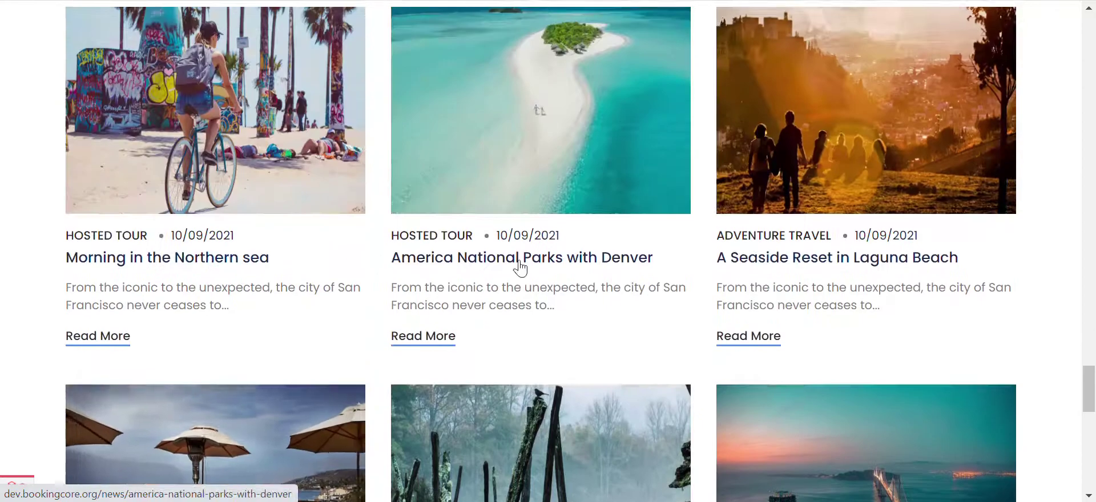
scroll(937, 261, "up", 15)
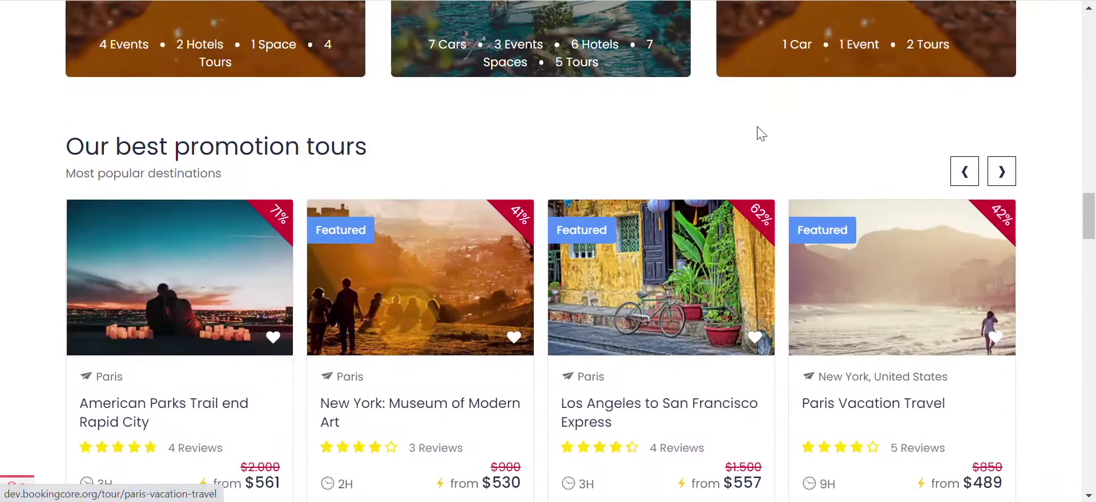
Return to the template editor, add a Call To Action block to the template and open its settings.
key("ctrl+Tab")
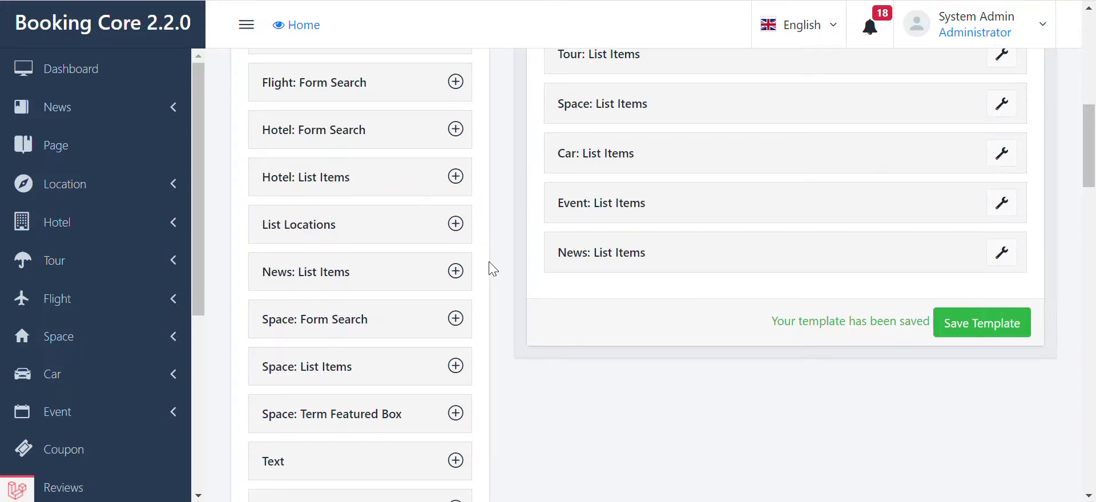
scroll(488, 325, "down", 1)
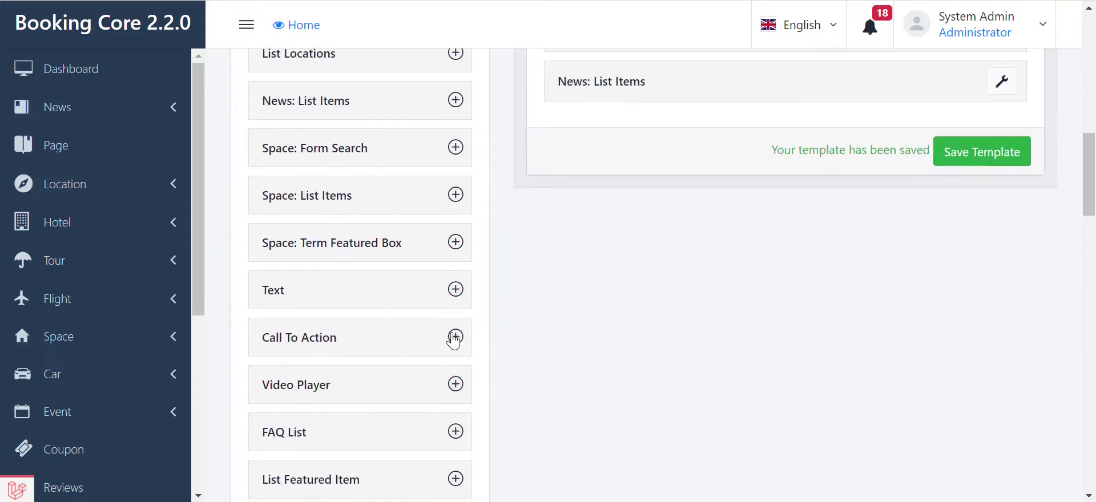
left_click(456, 338)
left_click(1002, 217)
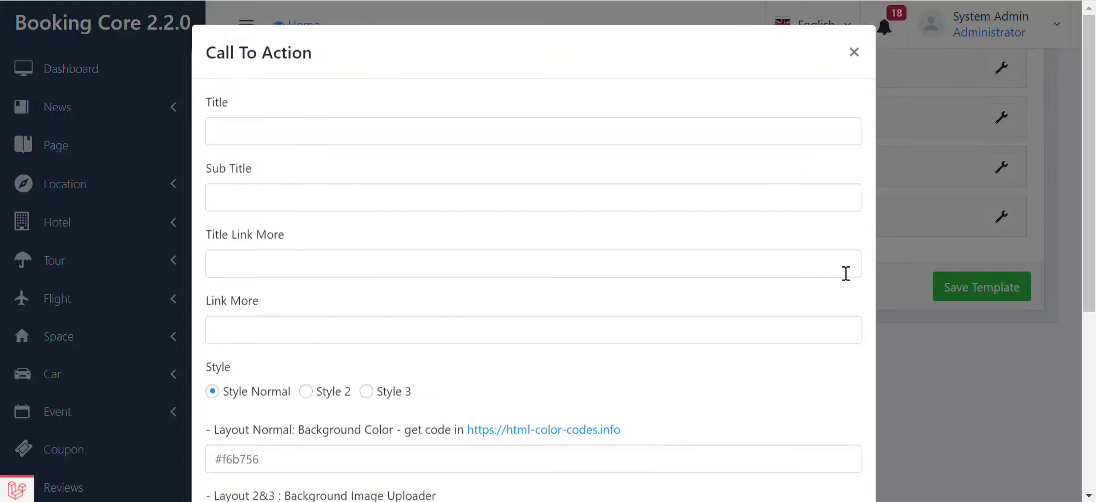
Title the block "Know Your City?", subtitle "Join 2000+ locals & 1200+ contributors from 3000 cities", link title "Become Local Expert", link "#".
left_click(295, 136)
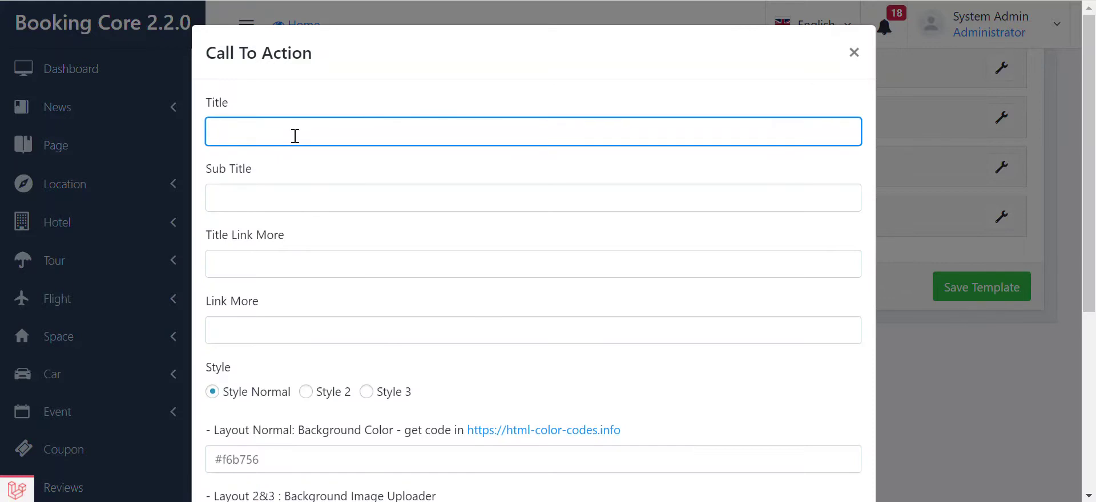
type("Know")
type("Local Expert")
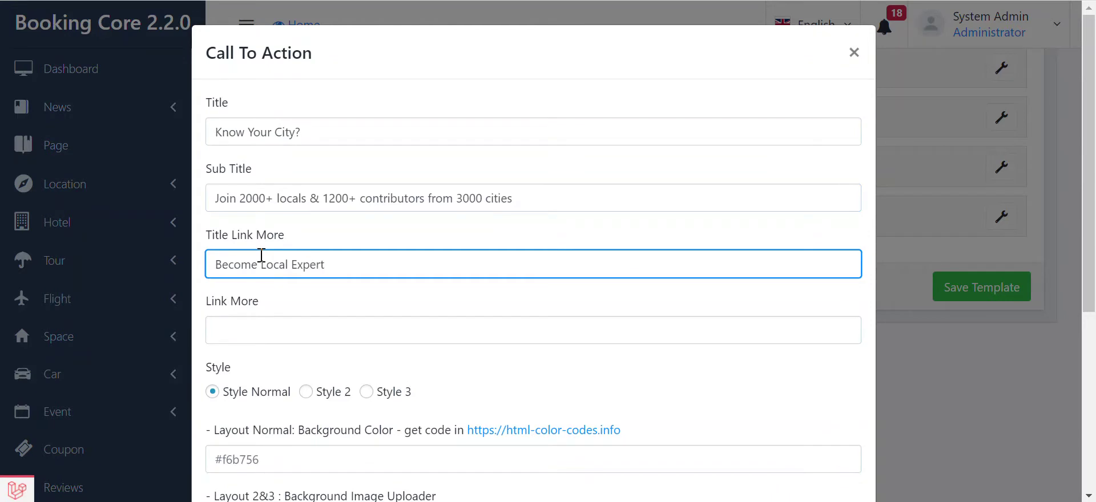
scroll(283, 280, "down", 1)
left_click(274, 245)
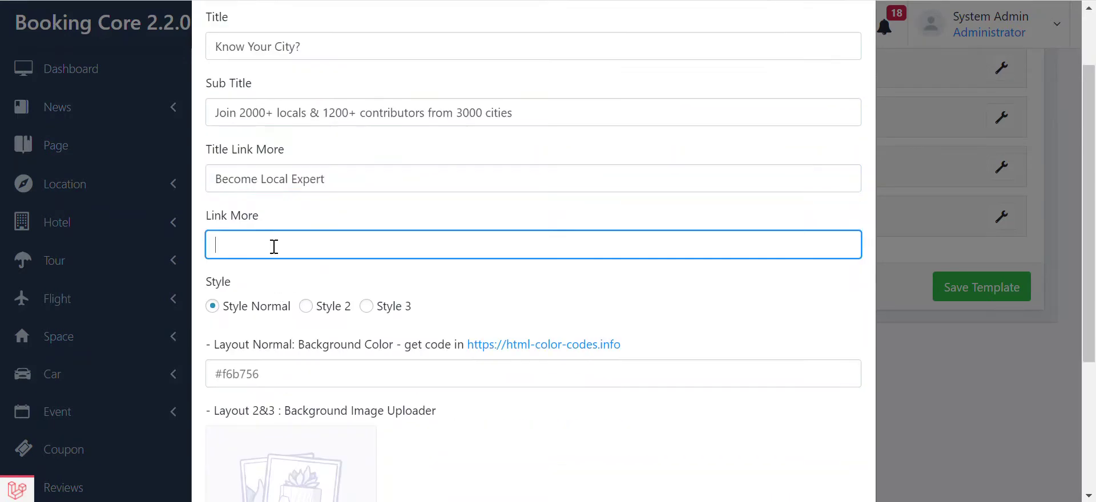
type("#")
Keep the Call To Action block's Style Normal without a custom background color or image, and save the block and the template.
scroll(310, 307, "down", 1)
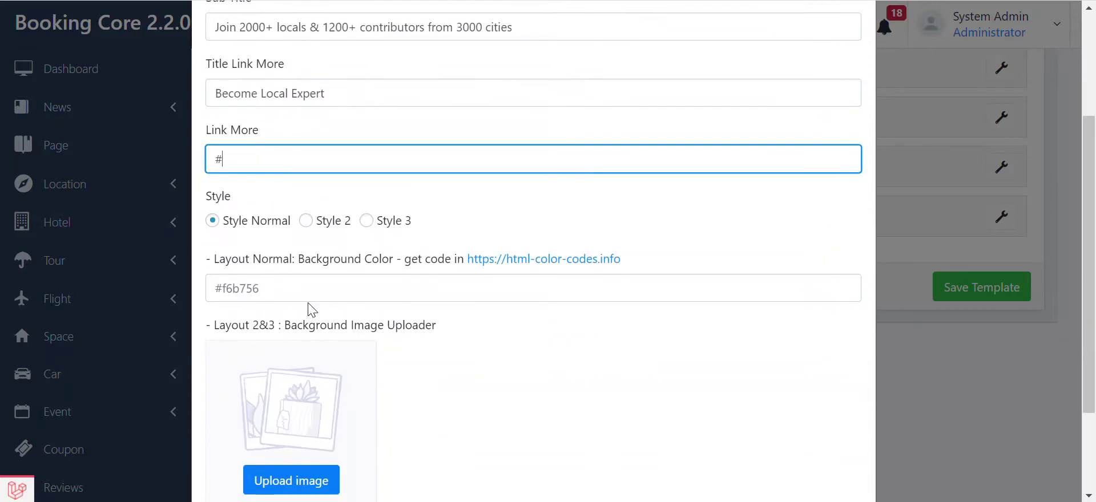
left_click(296, 284)
scroll(294, 283, "down", 2)
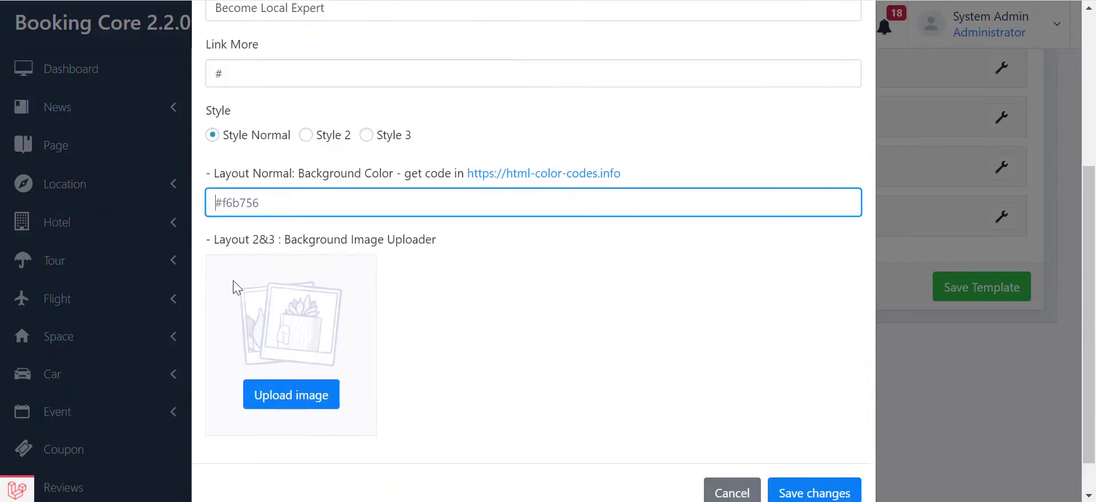
scroll(294, 391, "down", 1)
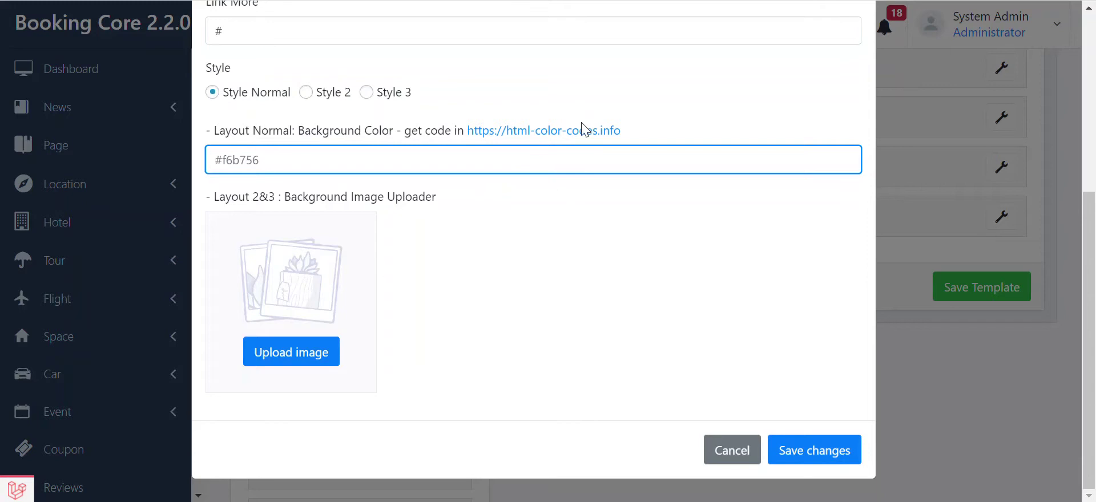
left_click(785, 450)
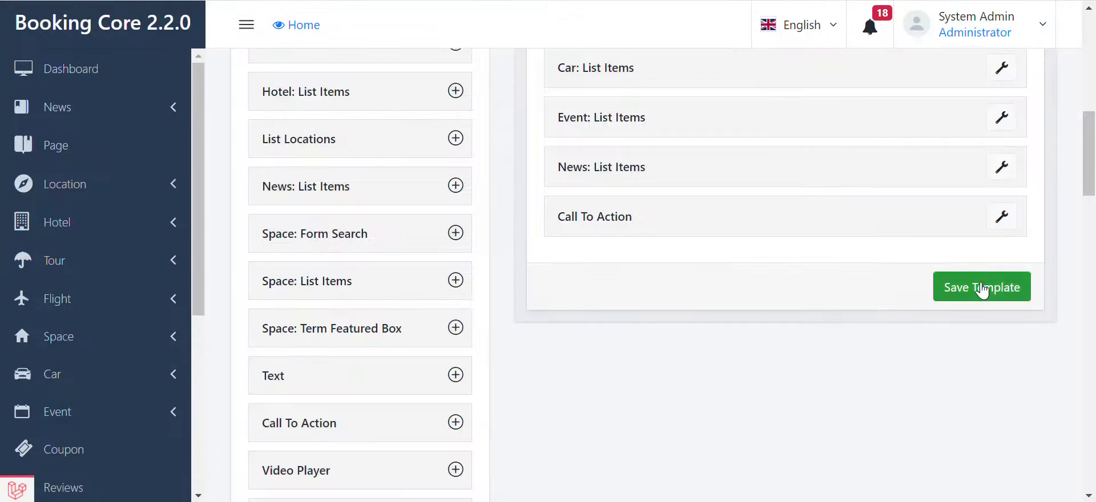
left_click(984, 289)
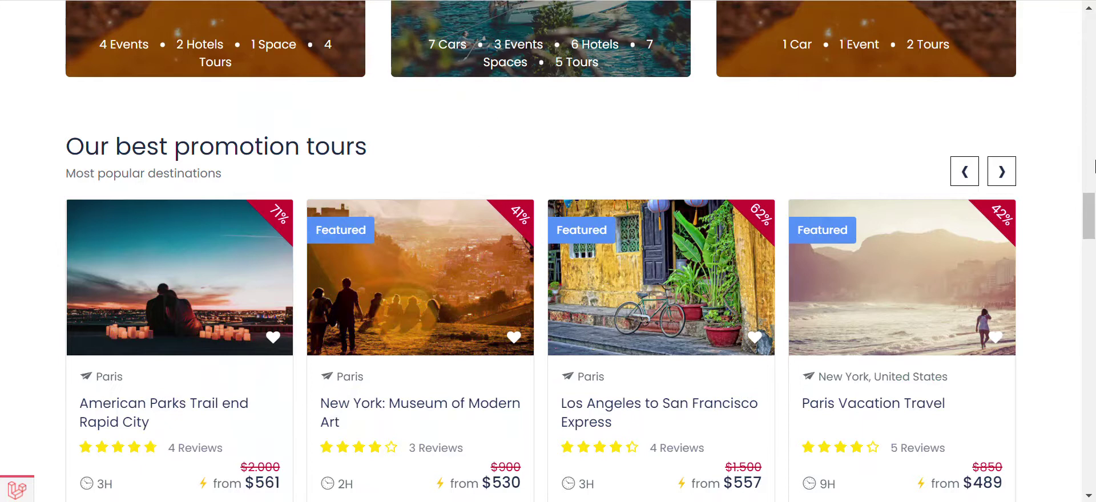
Reload the homepage and examine the "Know Your City?" call-to-action banner.
key("F5")
scroll(1095, 166, "down", 20)
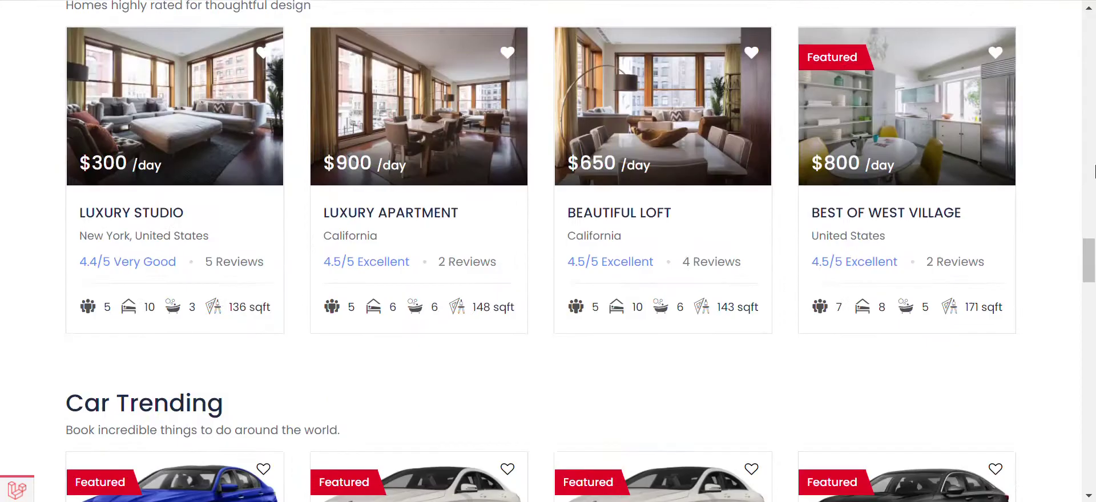
scroll(1095, 183, "down", 20)
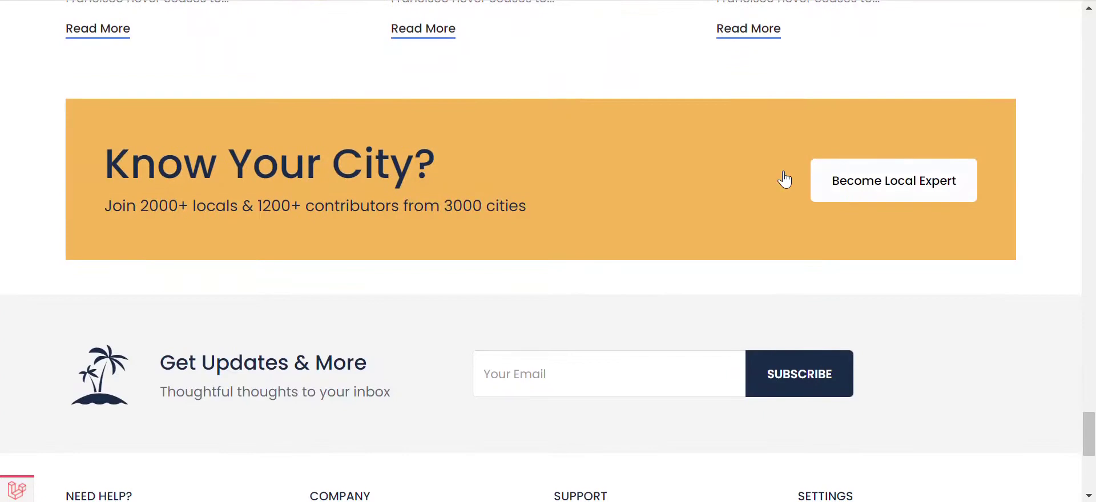
left_click_drag(106, 157, 437, 163)
left_click(511, 148)
scroll(539, 252, "down", 3)
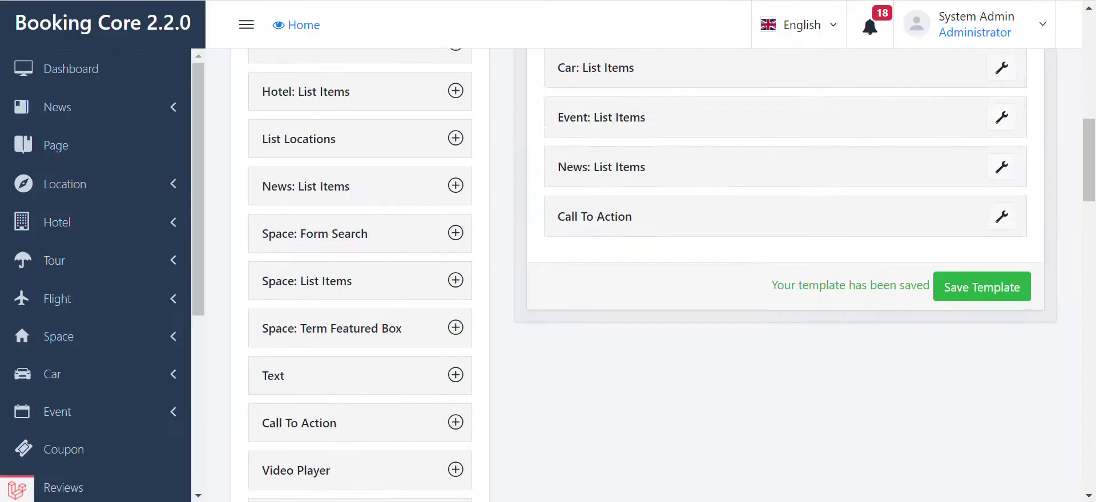
Add a List Testimonial block to the template and title it "Our Happy Clients".
scroll(394, 247, "down", 7)
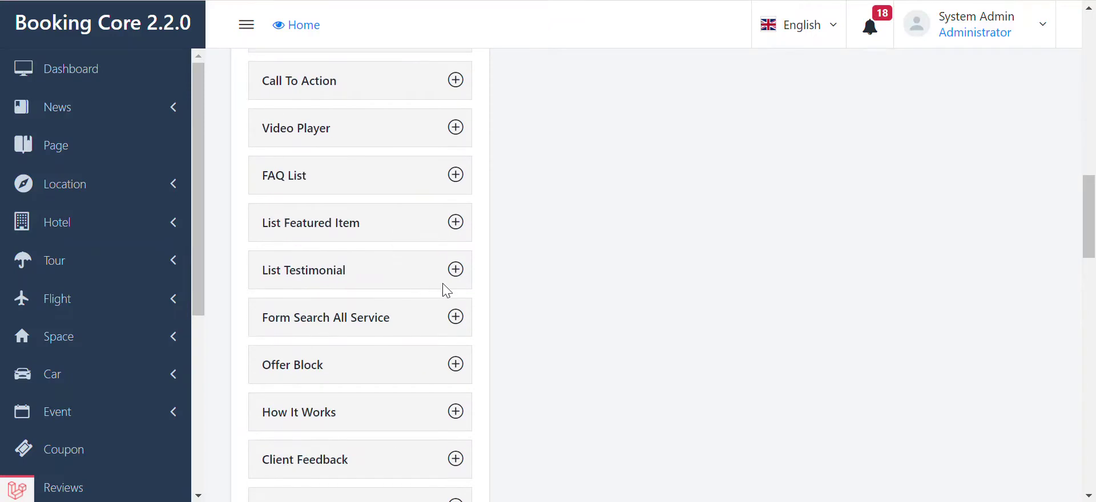
left_click(455, 270)
scroll(685, 286, "up", 4)
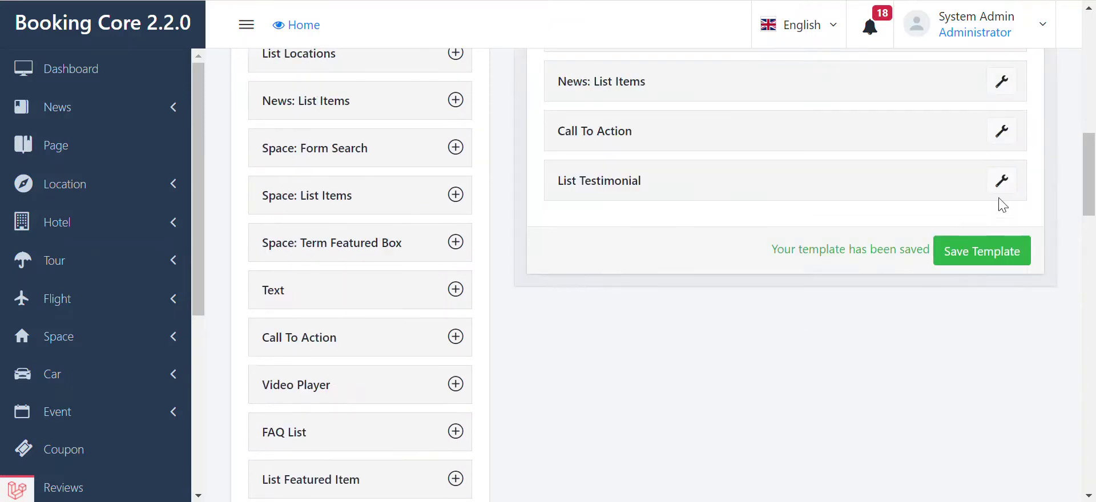
left_click(1001, 180)
left_click(304, 131)
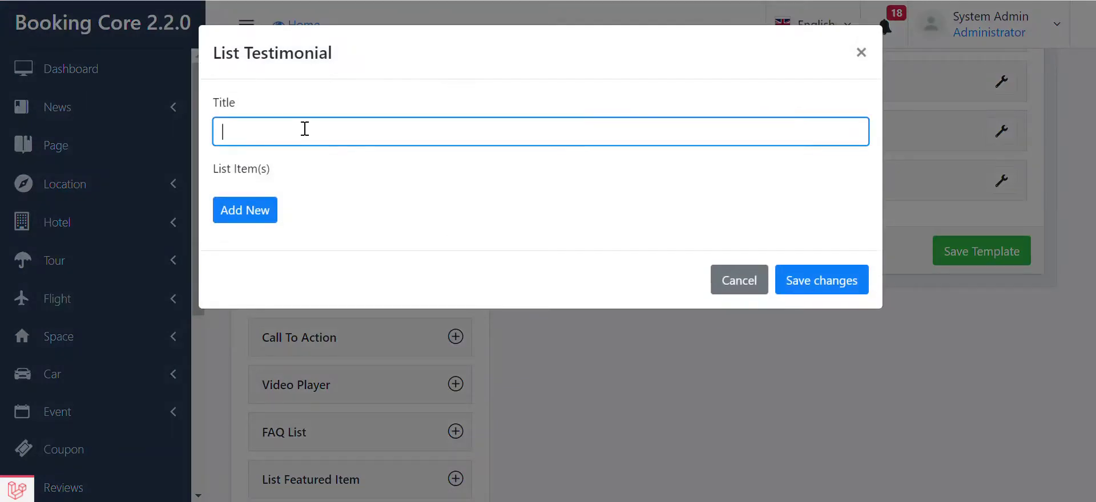
type("Our Happy Clients")
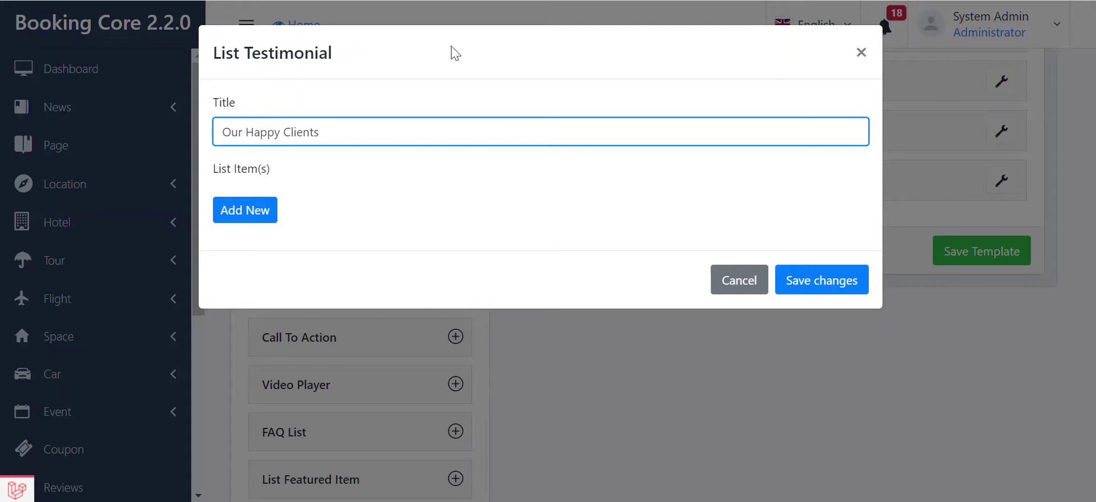
Add the first testimonial with the client's full name, the "FFaucibus tristique felis potenti ultrices..." placeholder description and 5 stars.
left_click(260, 211)
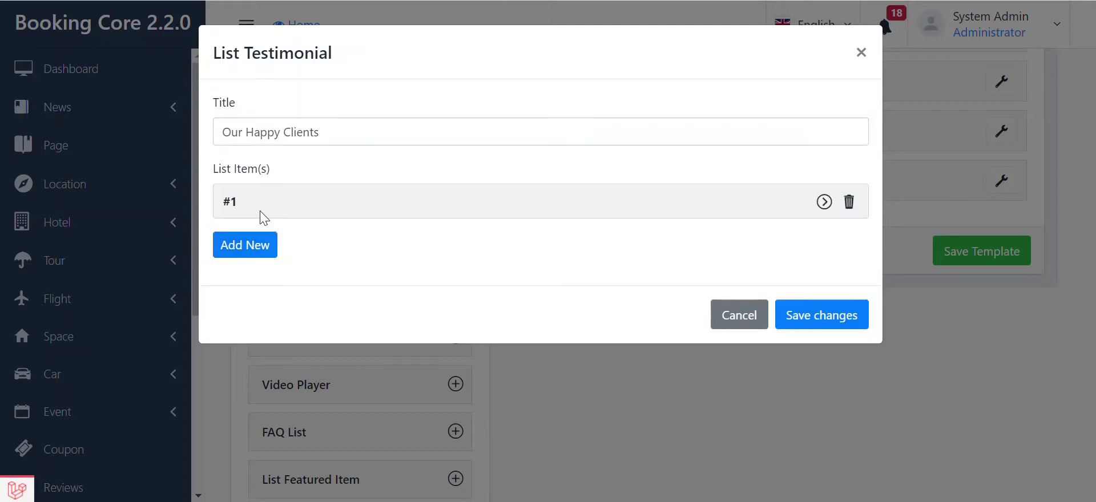
left_click(260, 211)
left_click(490, 264)
type("Eva")
scroll(489, 264, "down", 2)
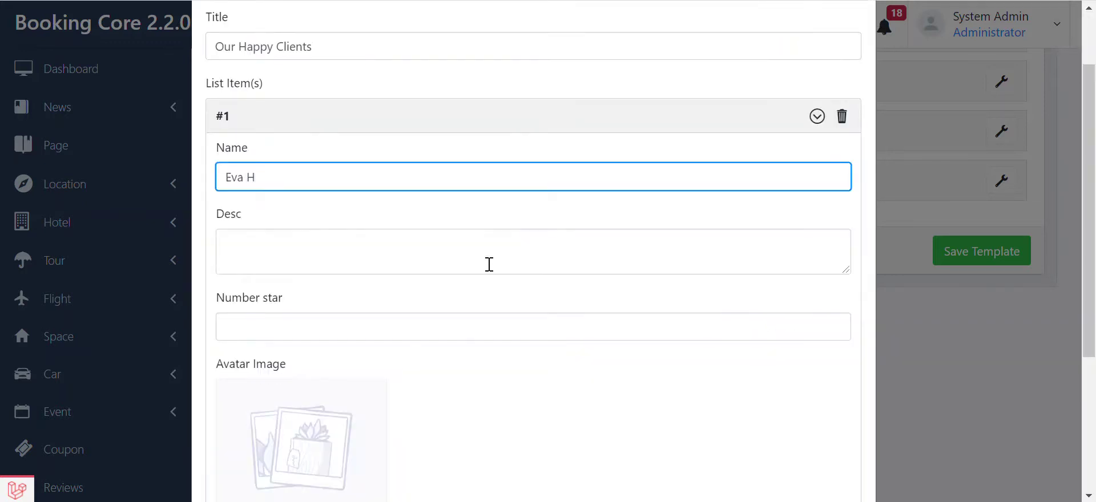
type("s")
left_click(490, 264)
type("FFaucibus tristique felis potenti ultrices ornare rhoncus semper hac facilisi Rutrum tellus lorem sem velit nisi non pharetra in dui.")
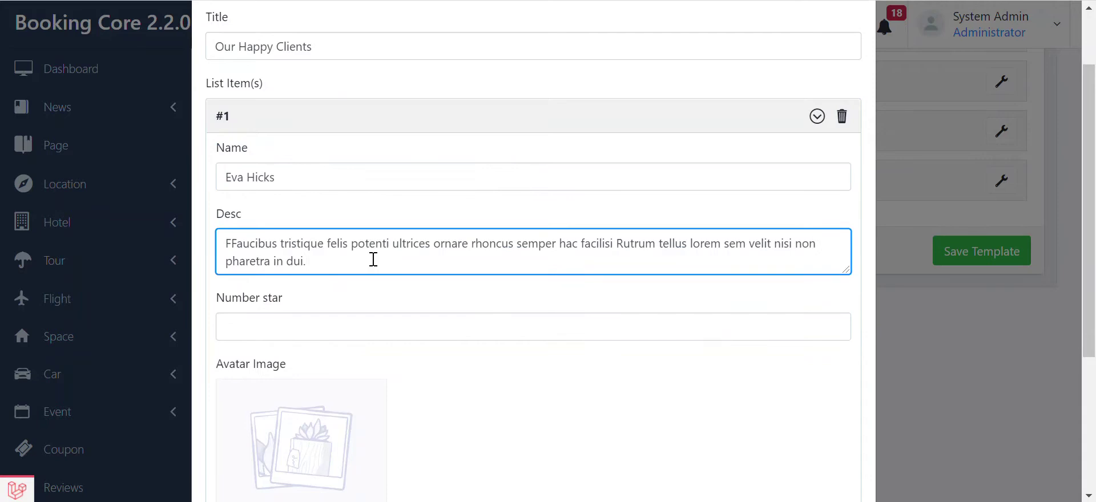
left_click(338, 334)
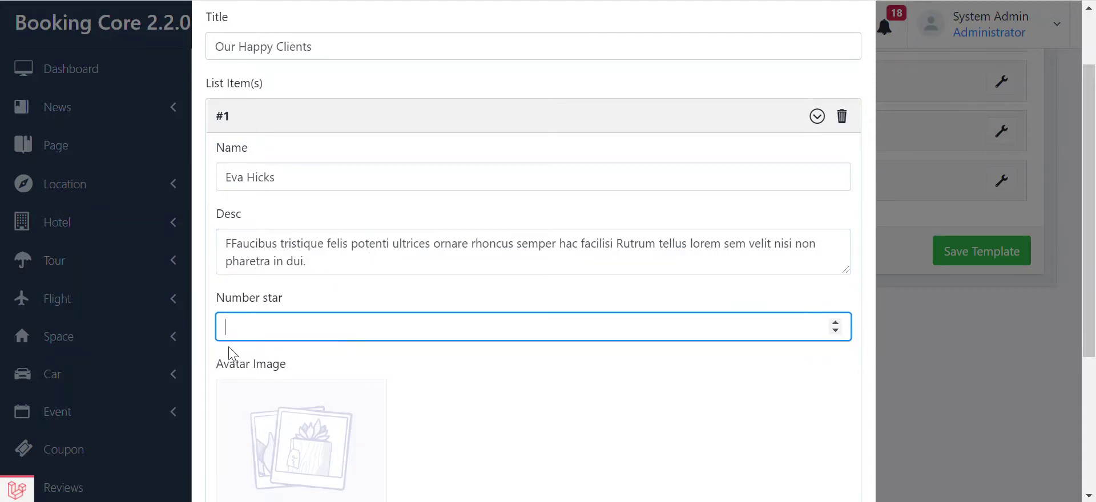
type("5")
Search the media library for "ava" and use avatar-2 as the first testimonial's avatar image.
scroll(257, 388, "down", 2)
left_click(294, 433)
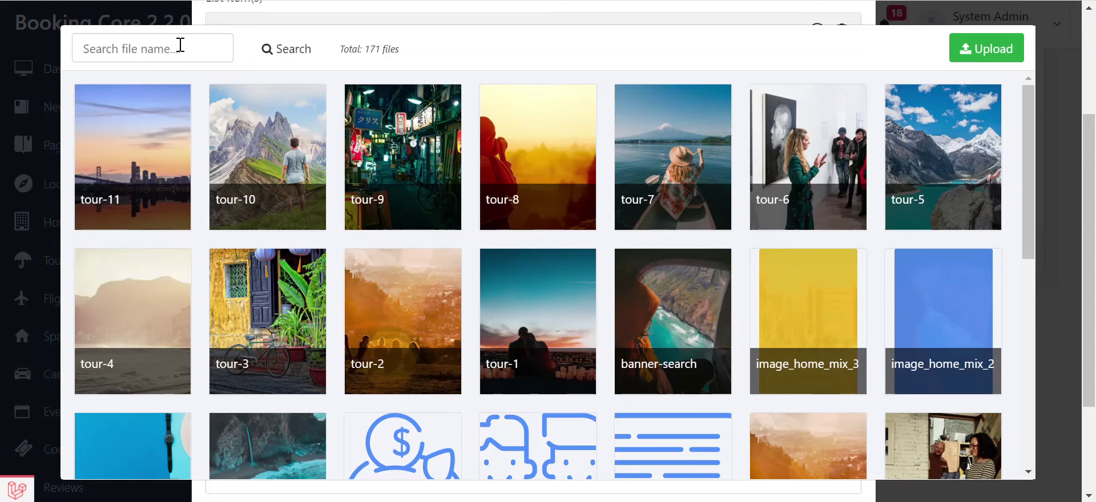
left_click(181, 45)
type("av")
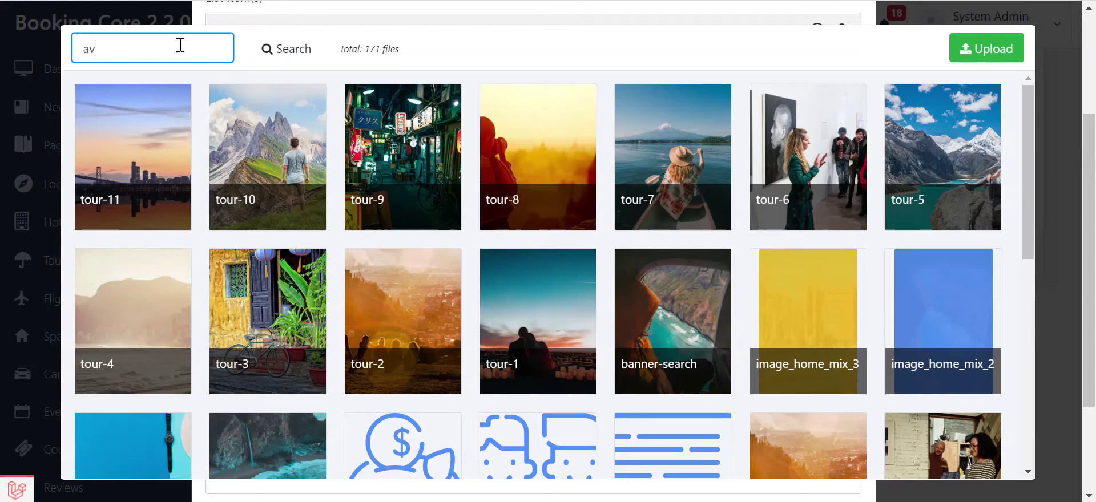
type("a")
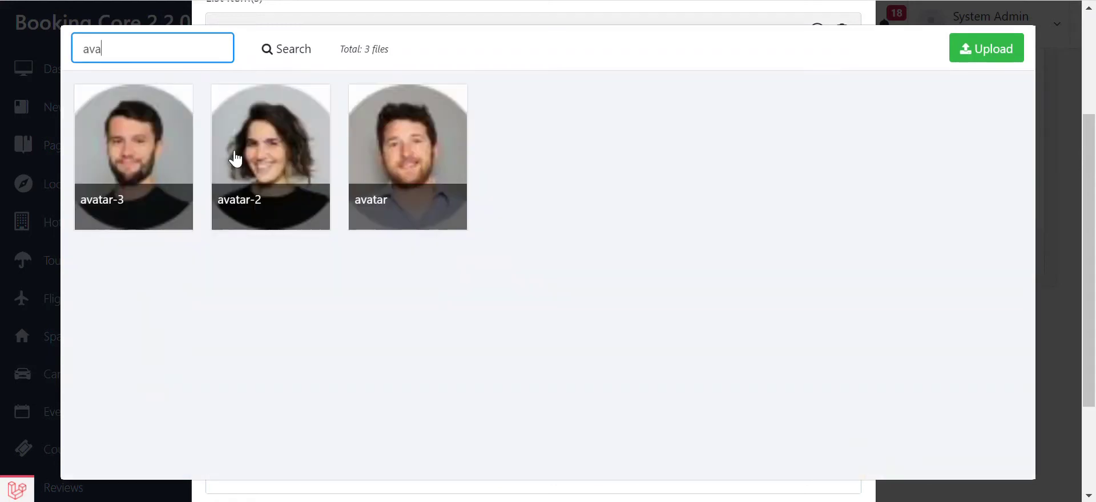
left_click(290, 147)
left_click(984, 454)
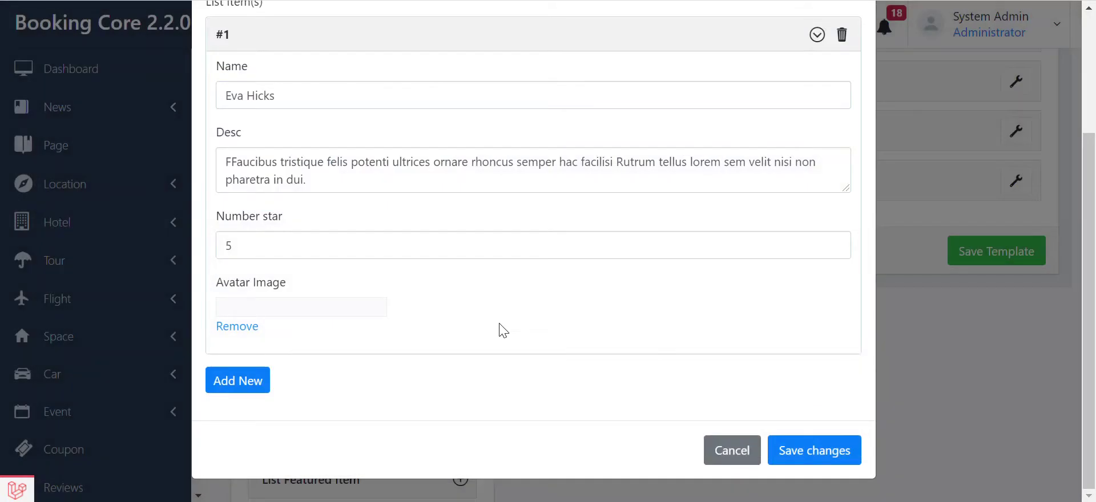
Add a second testimonial with the client's name, the "Faucibus tristique felis potenti ultrices..." placeholder description and 4 stars.
left_click(251, 382)
scroll(628, 343, "down", 1)
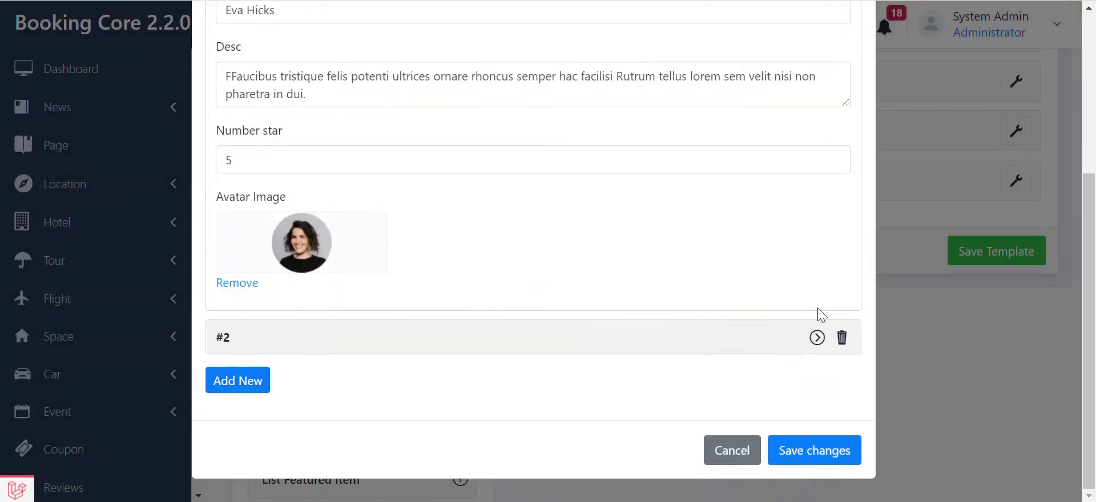
left_click(817, 338)
scroll(470, 276, "down", 3)
left_click(307, 231)
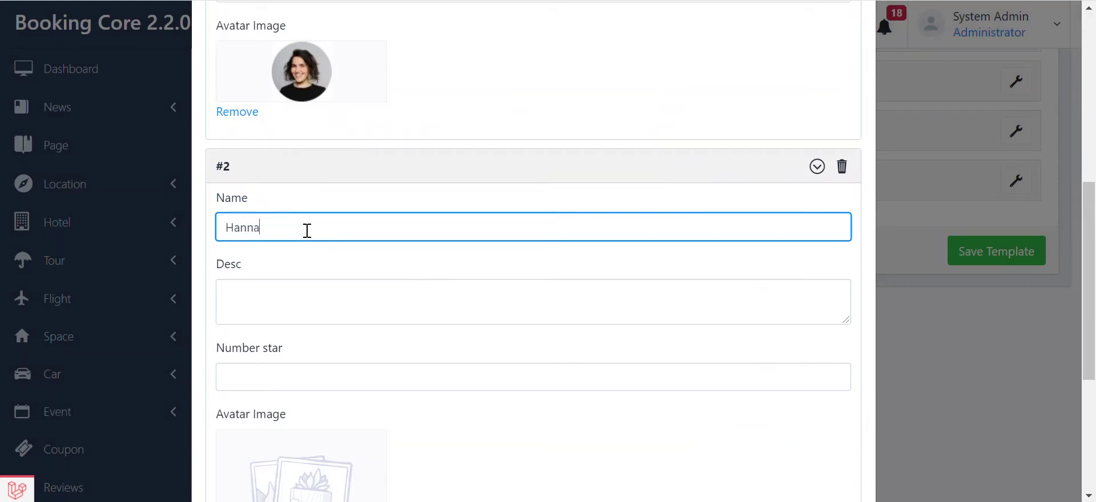
left_click(282, 309)
type("Faucibus tristique felis potenti ultrices ornare rhoncus semper hac facilisi Rutrum tellus lorem sem velit nisi non pharetra in dui.")
scroll(289, 310, "down", 2)
left_click(288, 313)
left_click(289, 294)
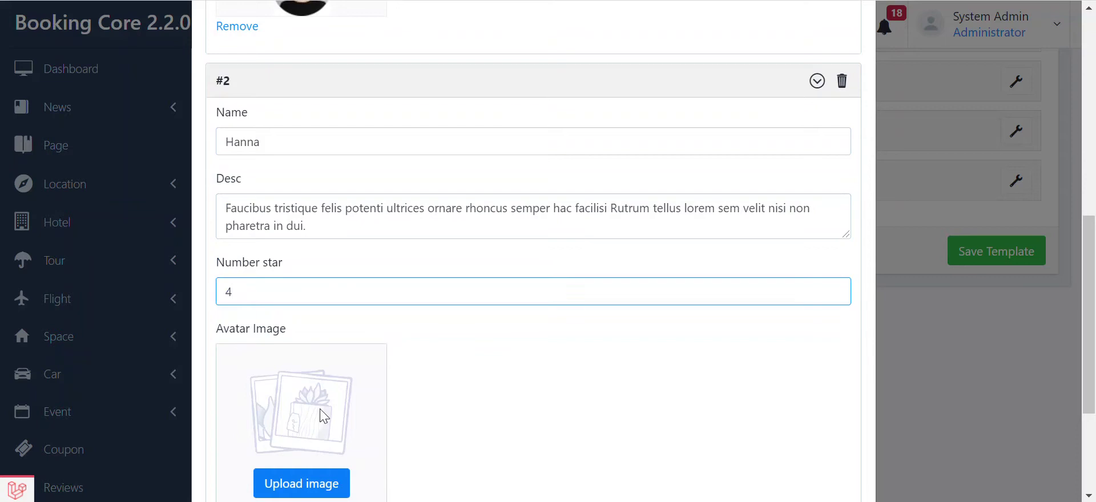
Use avatar-2 from the media library as the second testimonial's avatar image.
left_click(320, 412)
scroll(318, 413, "down", 3)
left_click(291, 315)
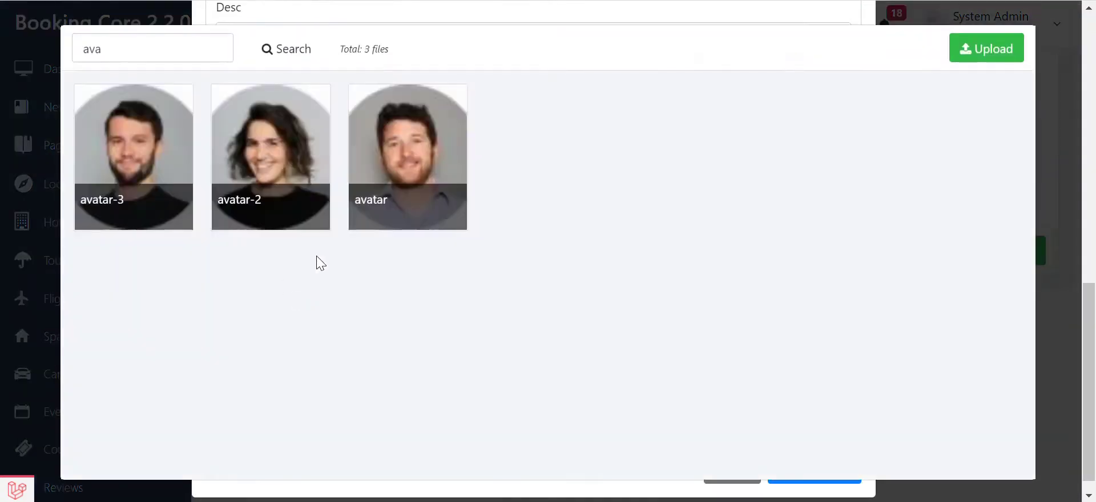
left_click(283, 178)
left_click(996, 457)
Replace the first testimonial's avatar image with the file named avatar.
scroll(301, 193, "up", 6)
left_click(298, 239)
left_click(408, 188)
left_click(1008, 452)
Add a third testimonial with the client's name, the "Faucibus tristique felis potenti ultrices..." placeholder description and 5 stars.
scroll(354, 351, "down", 3)
left_click(221, 385)
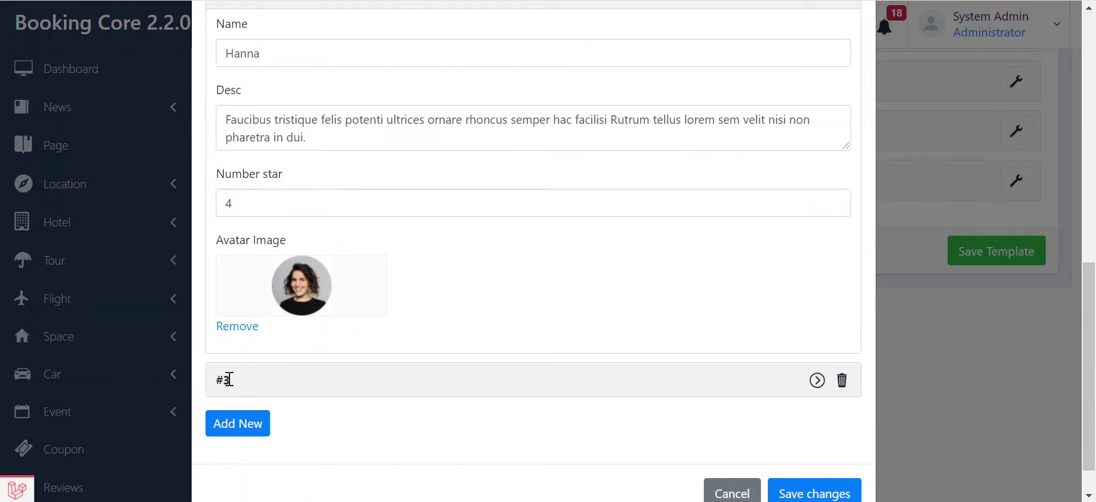
left_click(817, 381)
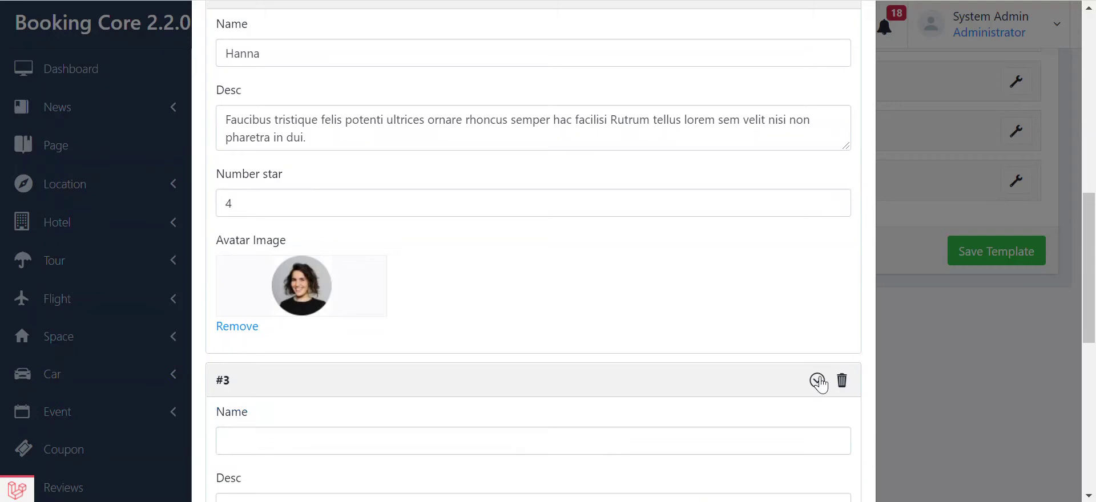
scroll(333, 340, "down", 3)
left_click(247, 269)
scroll(272, 255, "down", 2)
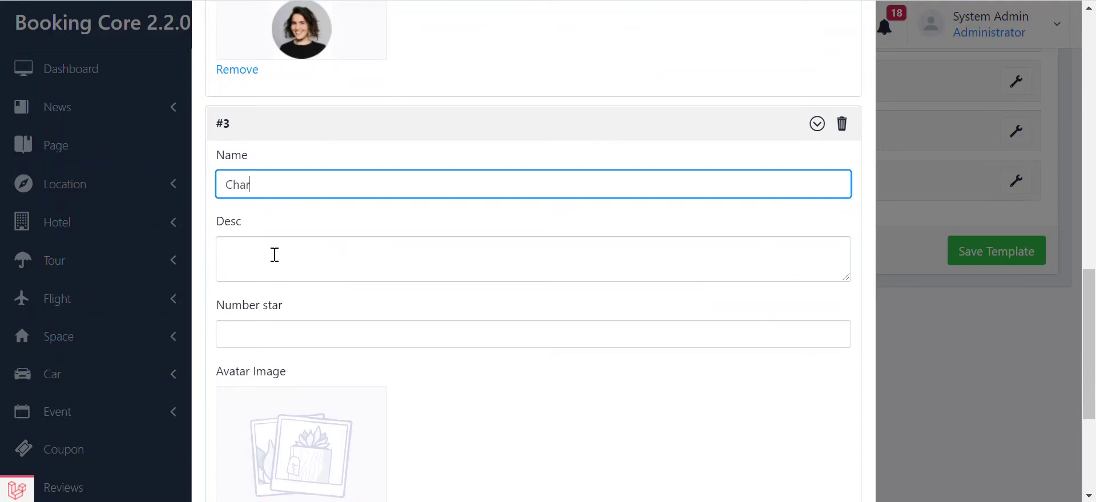
left_click(275, 255)
type("Faucibus tristique felis potenti ultrices ornare rhoncus semper hac facilisi Rutrum tellus lorem sem velit nisi non pharetra in dui.")
left_click(246, 341)
type("5")
Use avatar-3 as the third testimonial's avatar image, and save the block and the template.
left_click(284, 401)
scroll(297, 451, "down", 3)
left_click(289, 372)
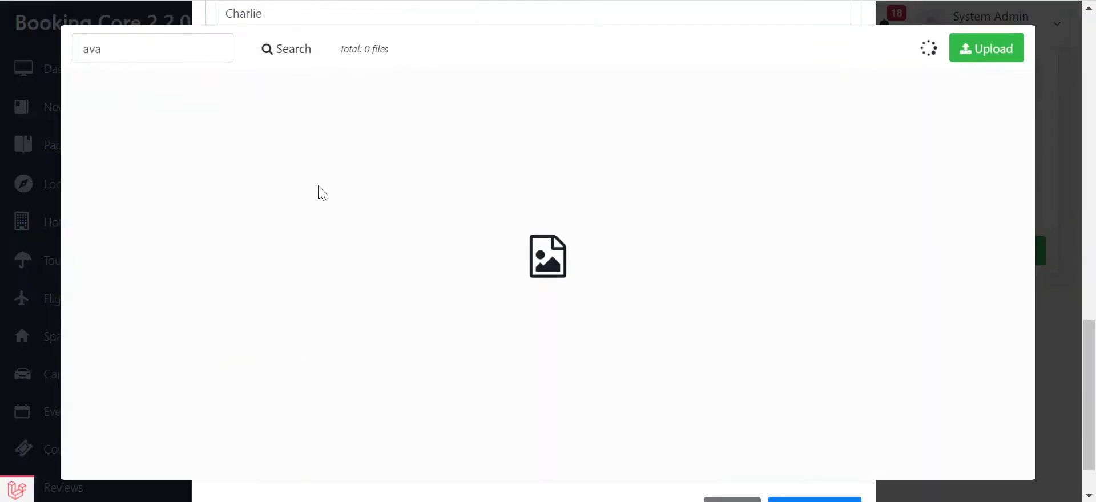
left_click(193, 166)
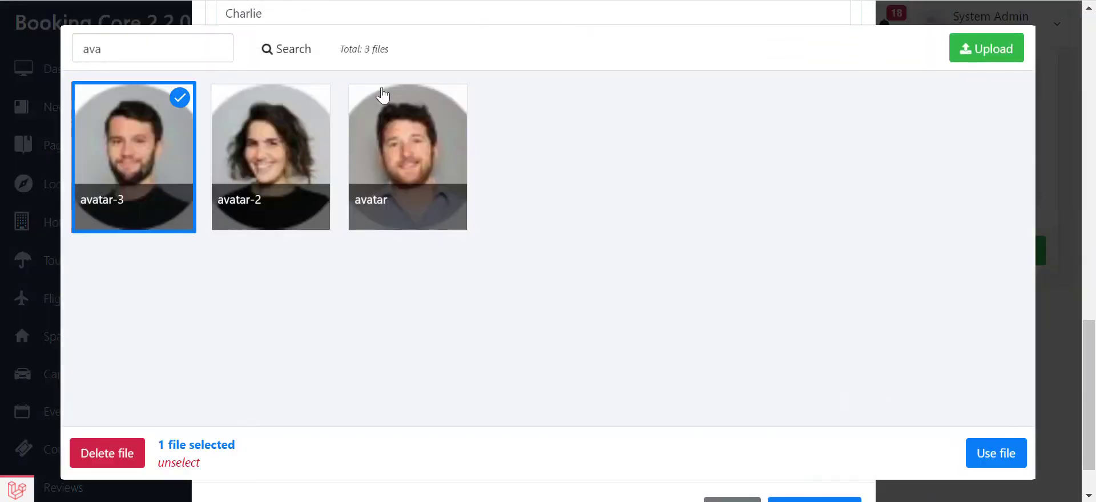
left_click(993, 450)
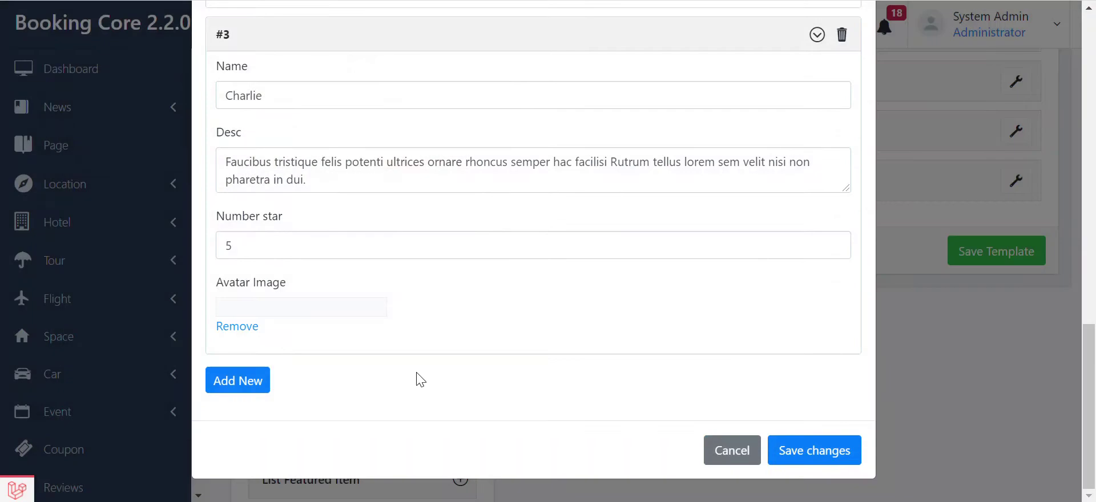
left_click(814, 451)
left_click(969, 254)
Reload the homepage and examine the "Our Happy Clients" testimonials and the page's other blocks up to the search form.
scroll(828, 247, "up", 3)
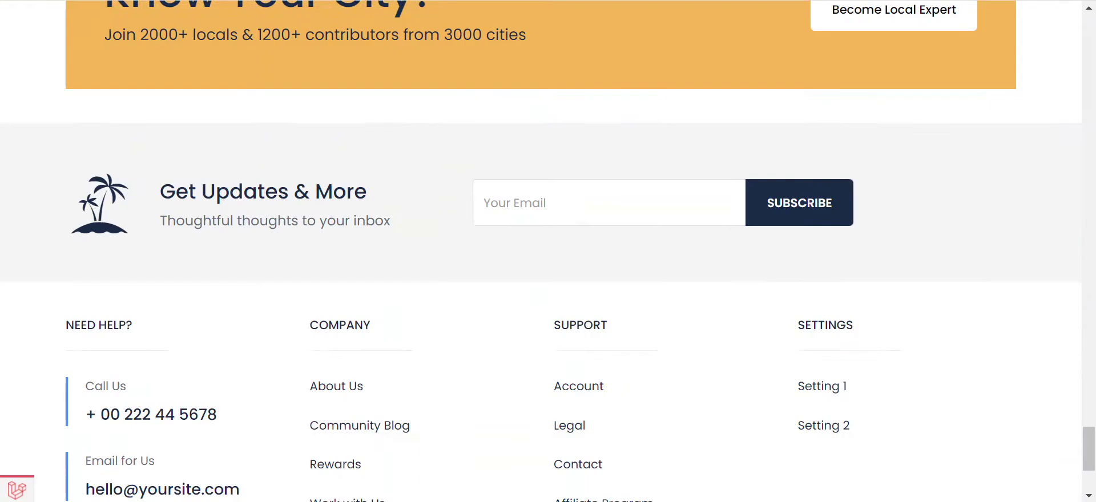
scroll(443, 344, "up", 10)
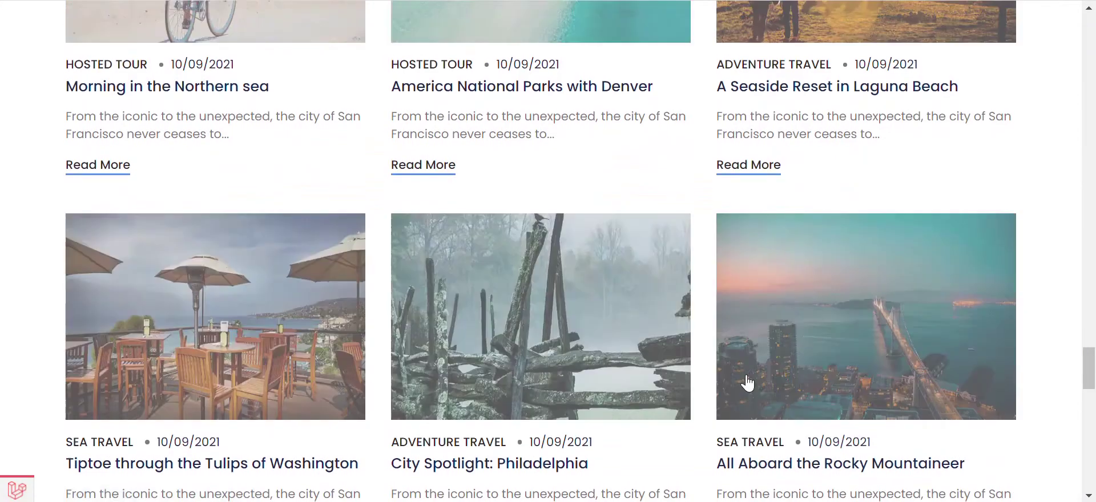
scroll(898, 385, "down", 9)
scroll(904, 385, "down", 6)
scroll(903, 386, "up", 6)
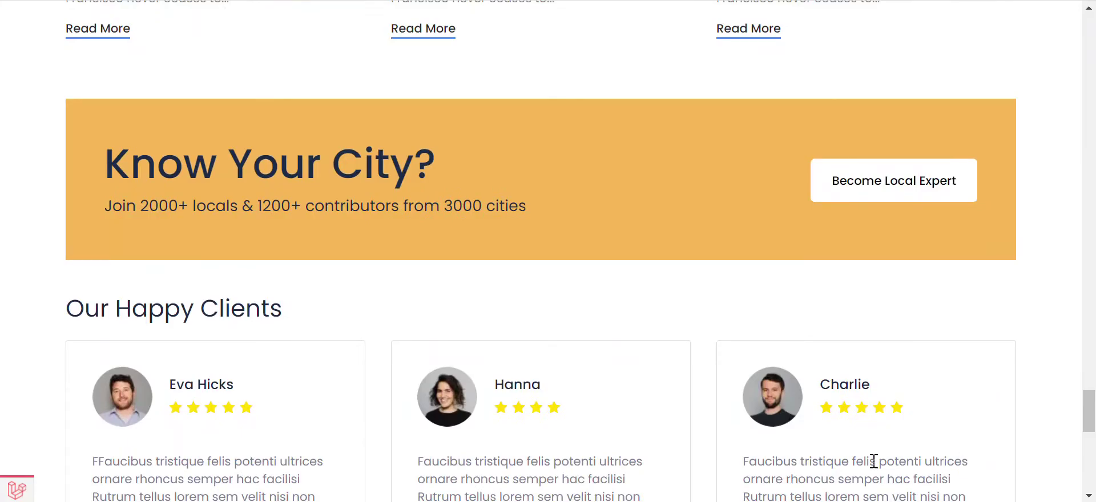
scroll(873, 459, "down", 4)
scroll(350, 396, "up", 11)
scroll(360, 393, "up", 15)
scroll(548, 251, "up", 10)
scroll(549, 251, "up", 10)
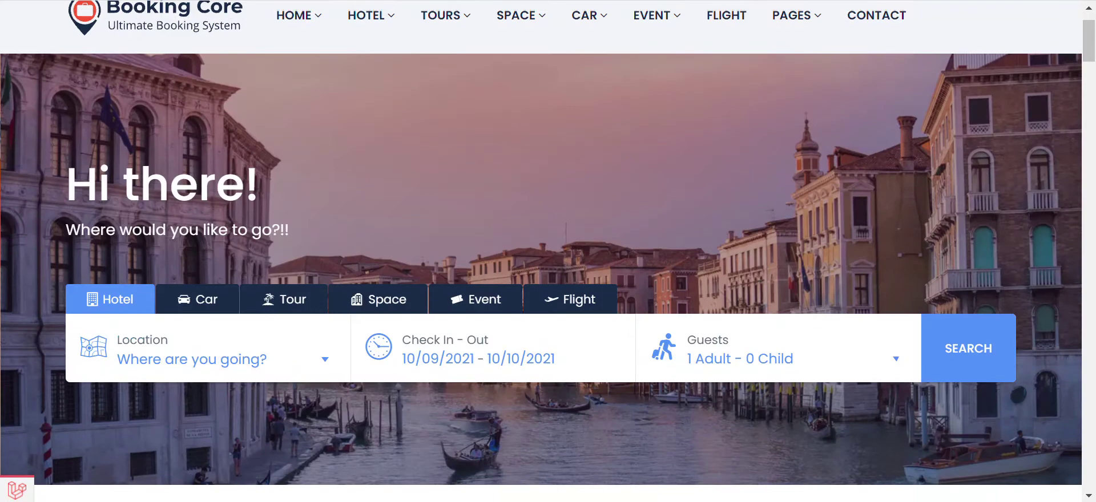